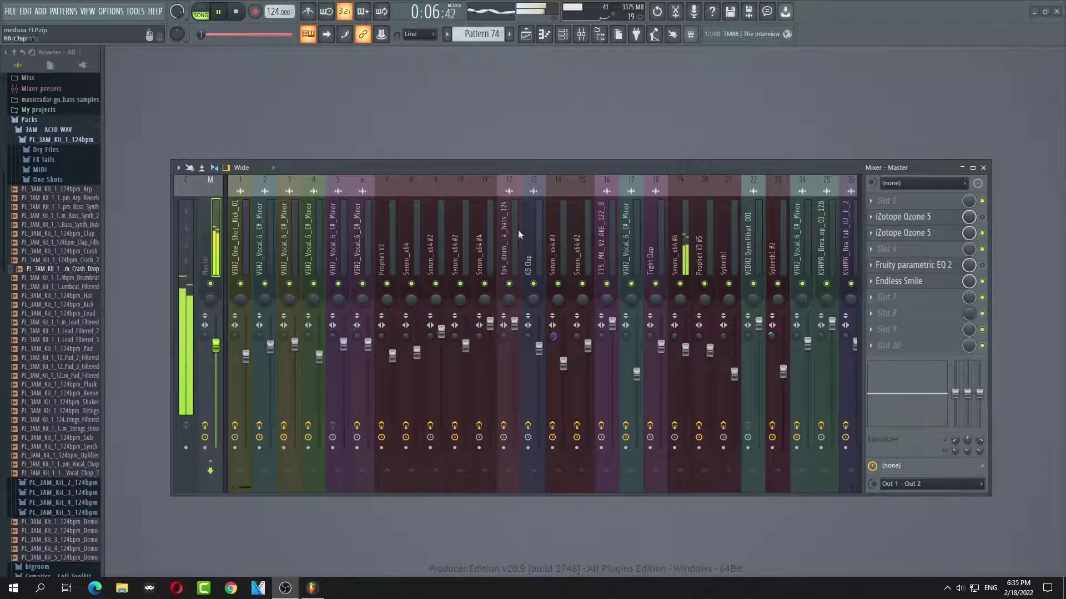
Open the playlist, look through the arrangement while the song plays, then stop playback and close the playlist.
left_click(87, 11)
left_click(105, 20)
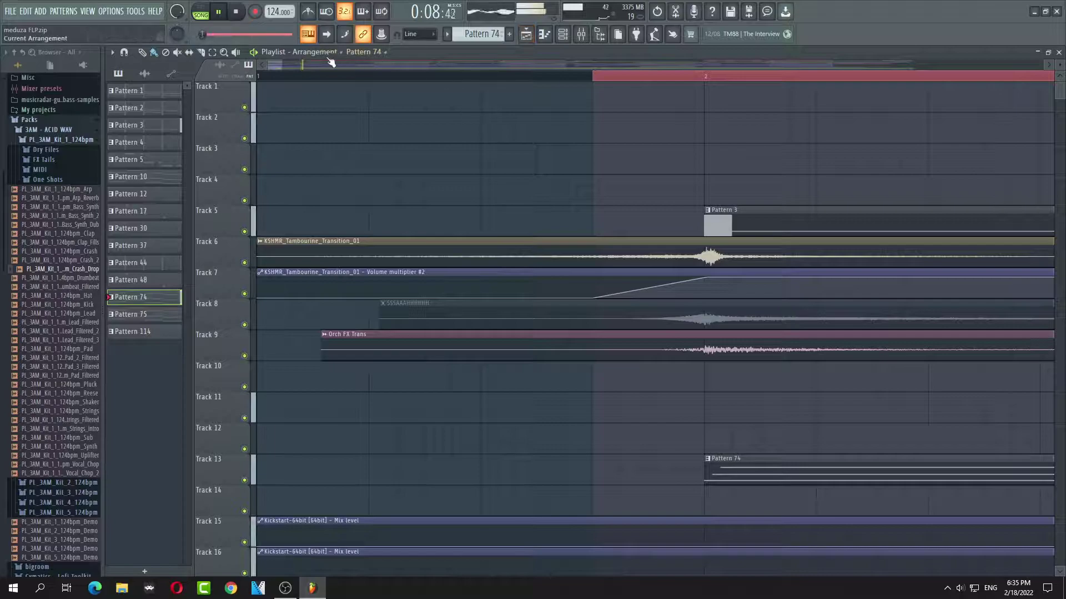
left_click_drag(283, 65, 314, 65)
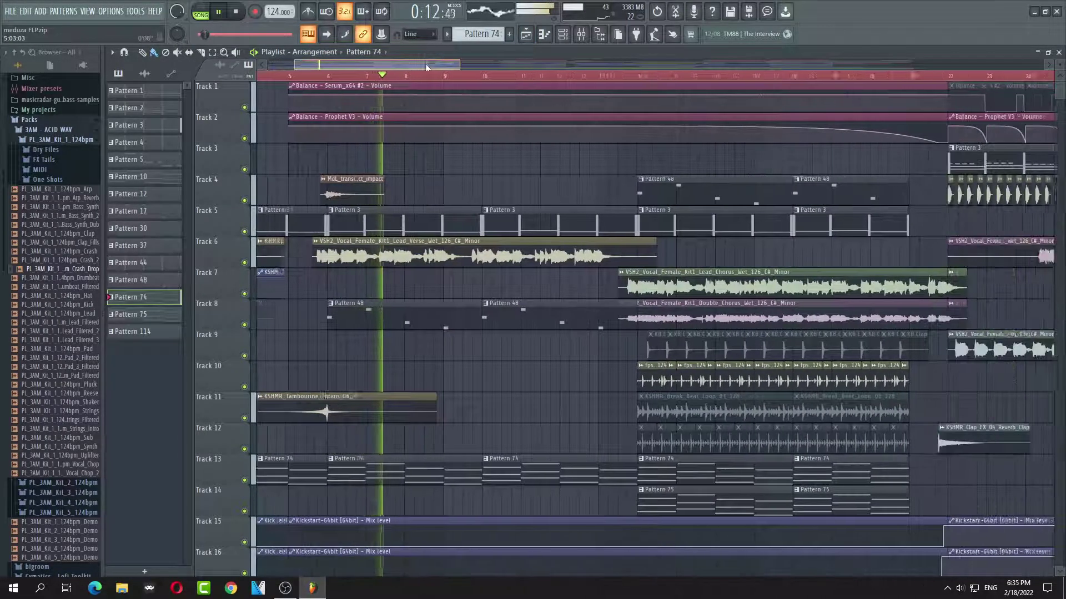
left_click_drag(461, 65, 483, 68)
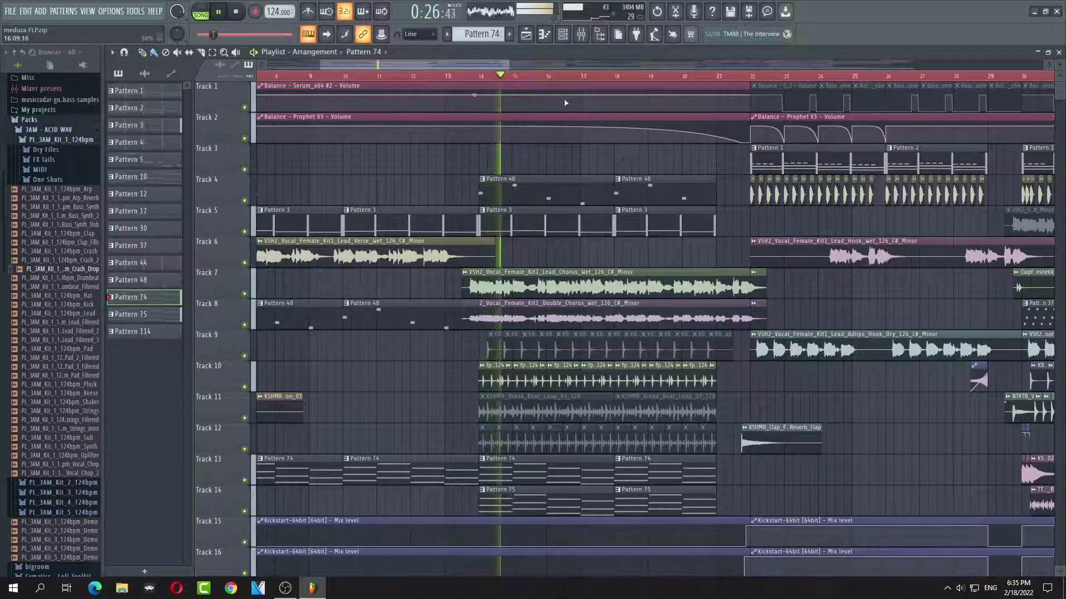
key("space")
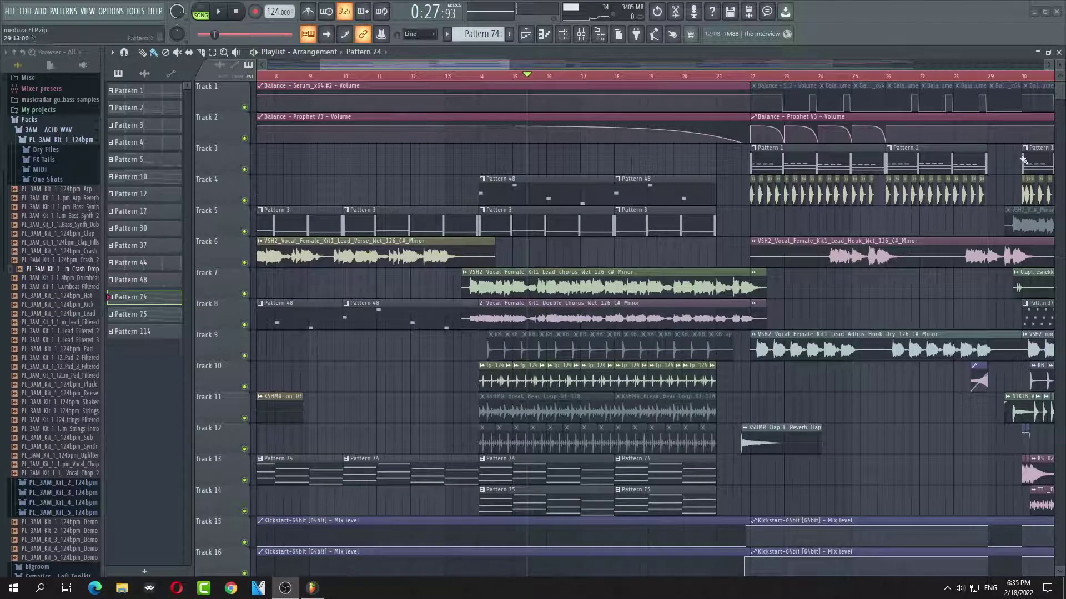
left_click(1058, 52)
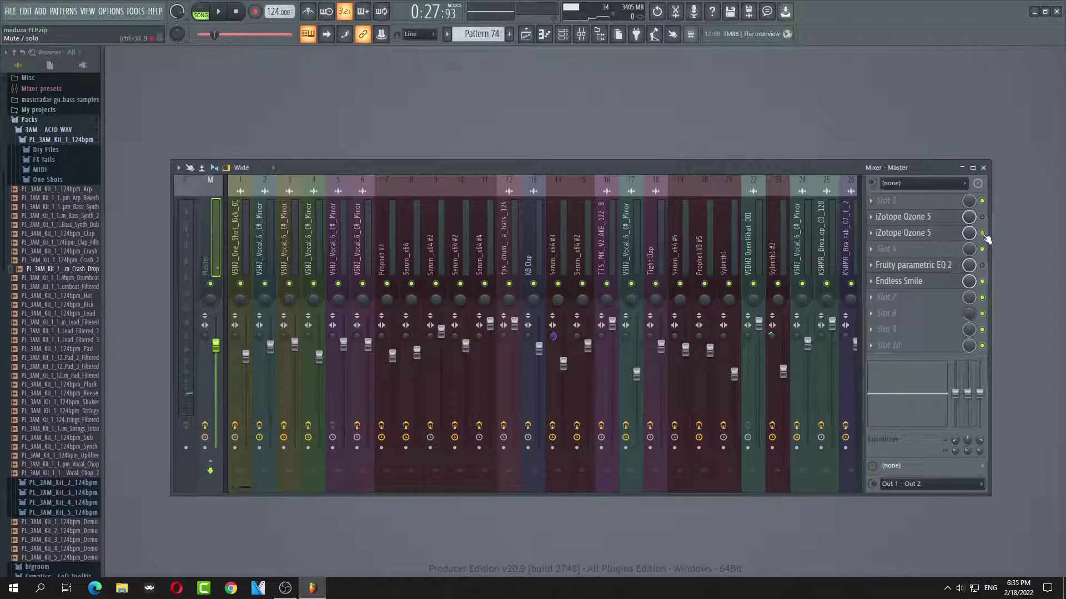
Open the first iZotope Ozone 5 on the master track, enable that effect and close its preset manager.
left_click(903, 223)
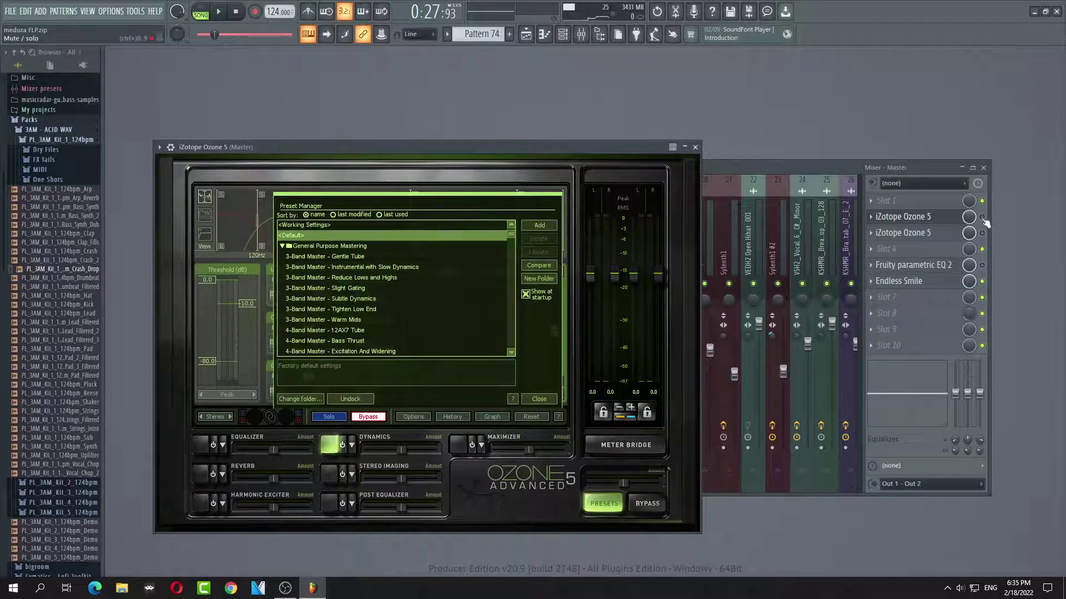
left_click(671, 345)
left_click(613, 148)
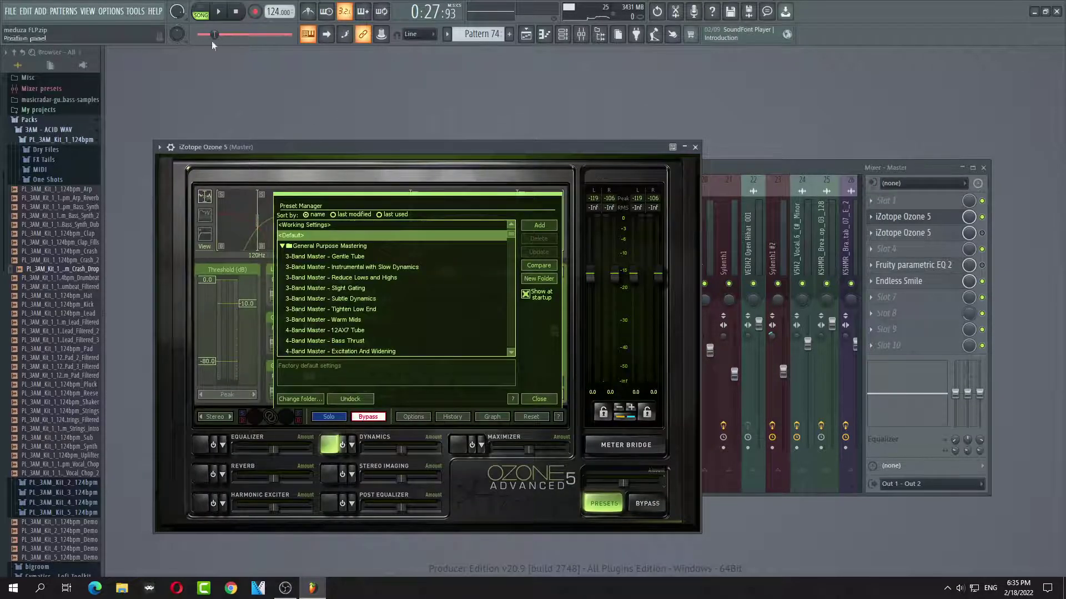
left_click(554, 397)
Enable the Maximizer module and lower its threshold to -8.0 dB while the song plays.
left_click(460, 446)
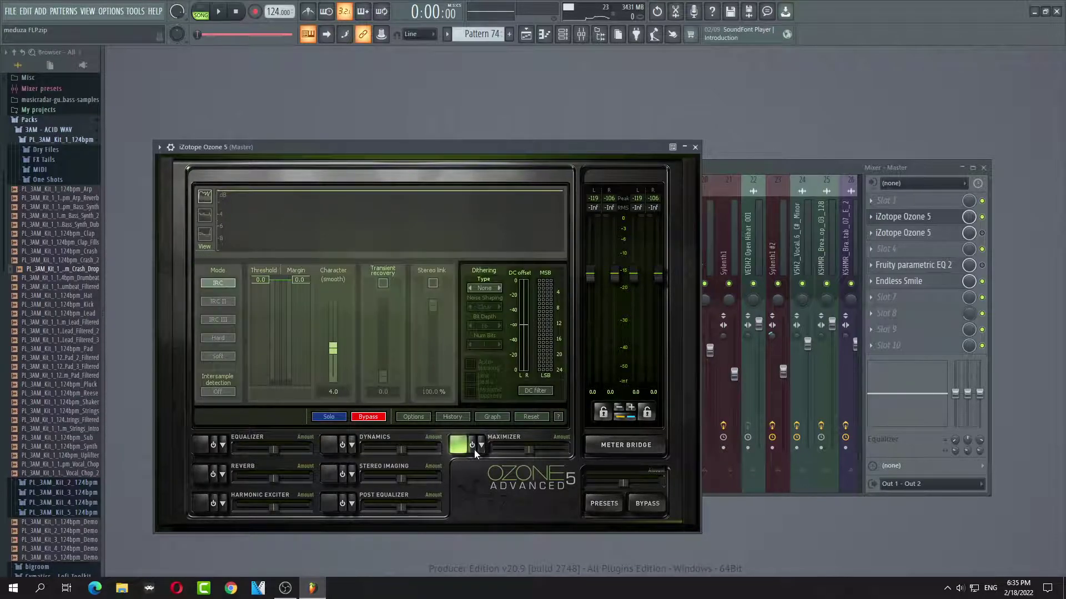
left_click(472, 446)
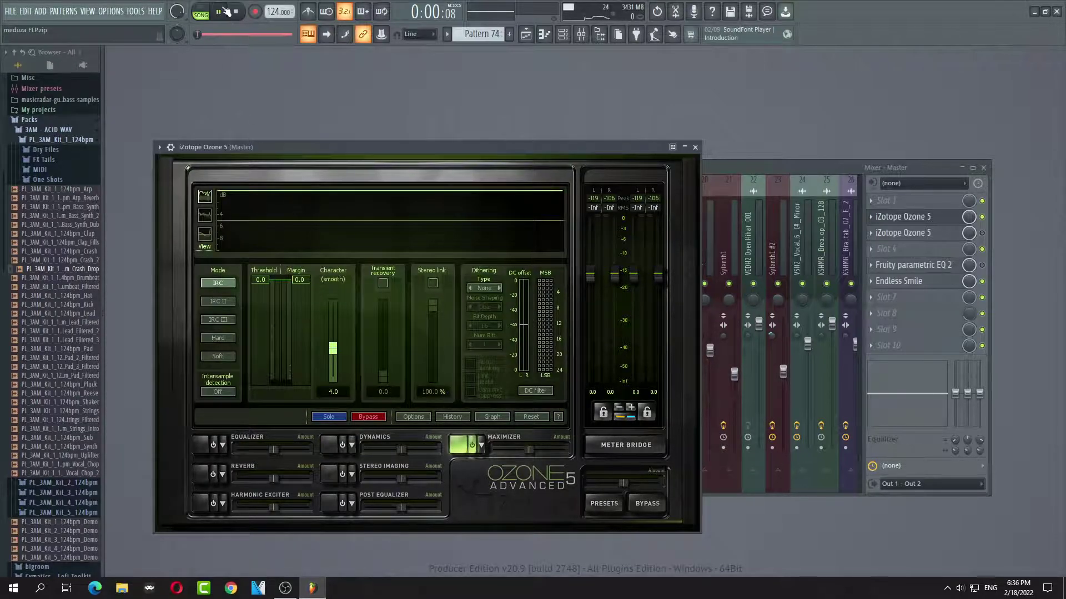
left_click_drag(202, 40, 210, 41)
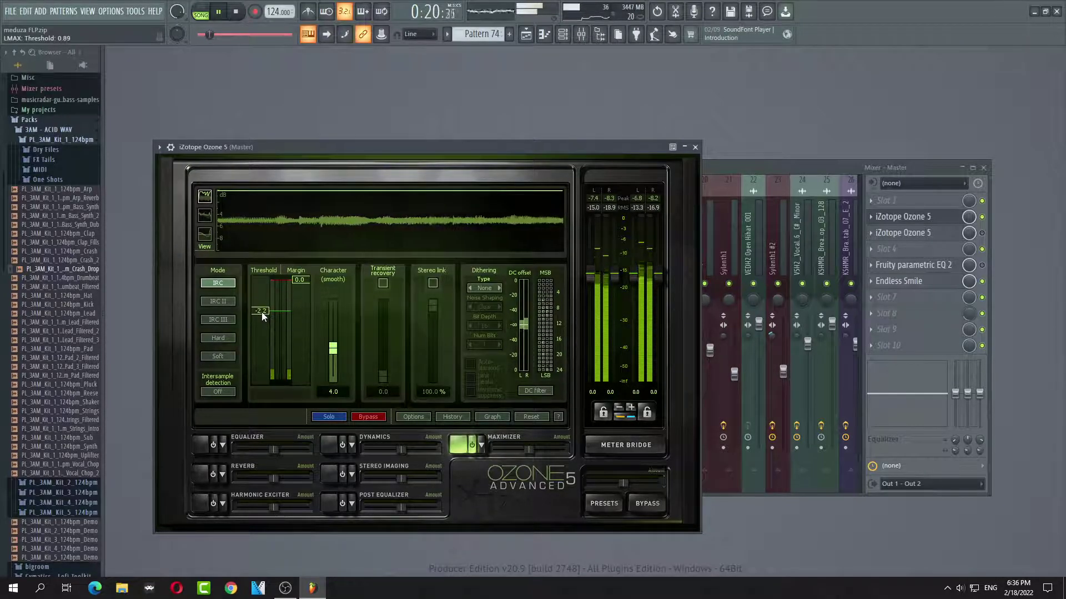
left_click_drag(259, 328, 255, 349)
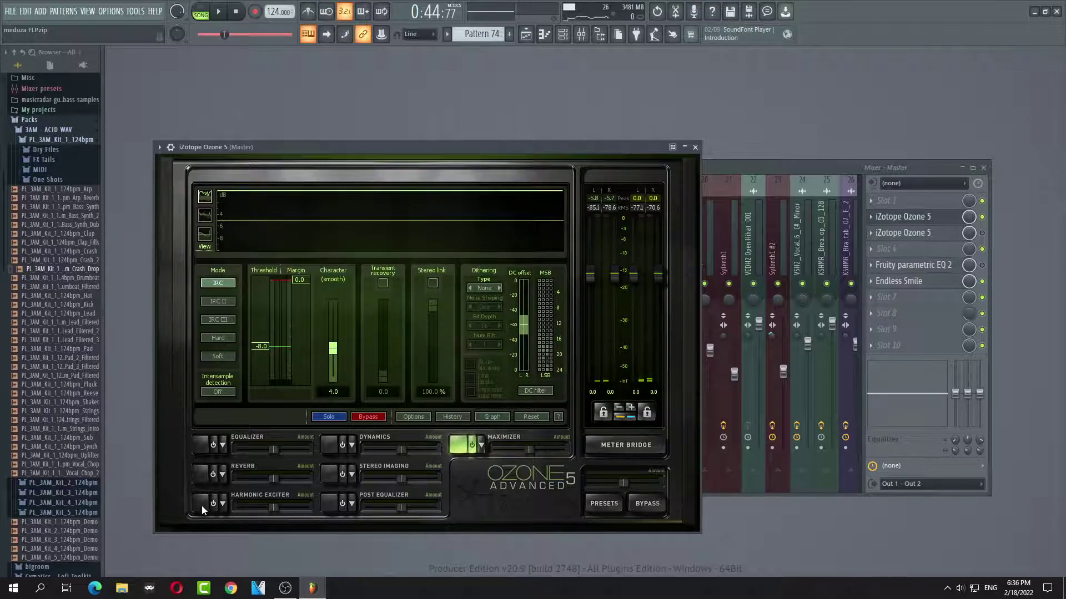
Enable the Dynamics module and lower the thresholds of band 1 to -16.0 dB and band 2 to about -11.7 dB during playback.
left_click(336, 446)
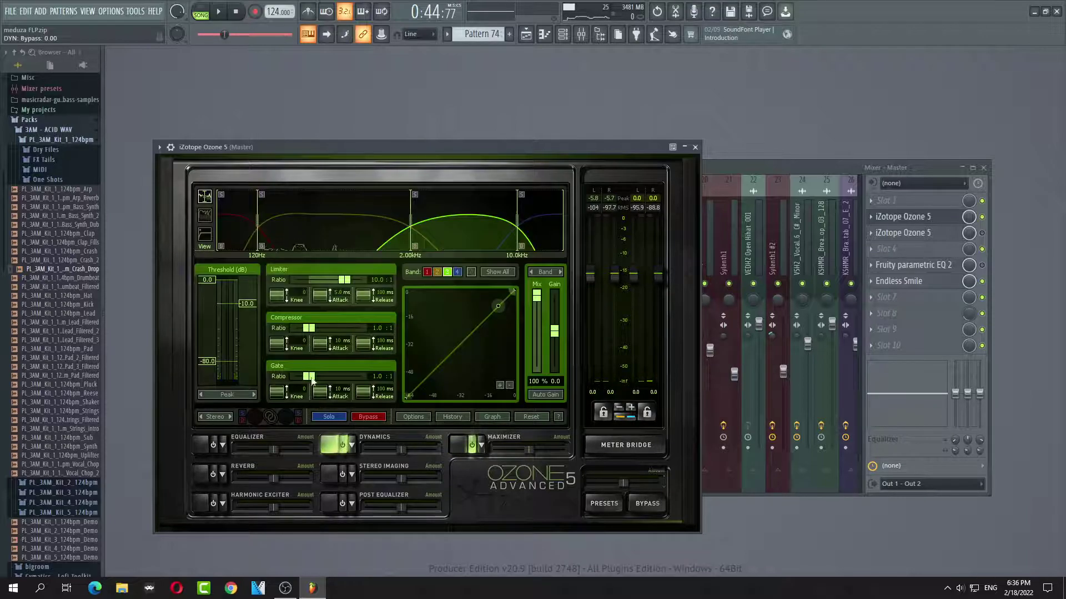
left_click(221, 12)
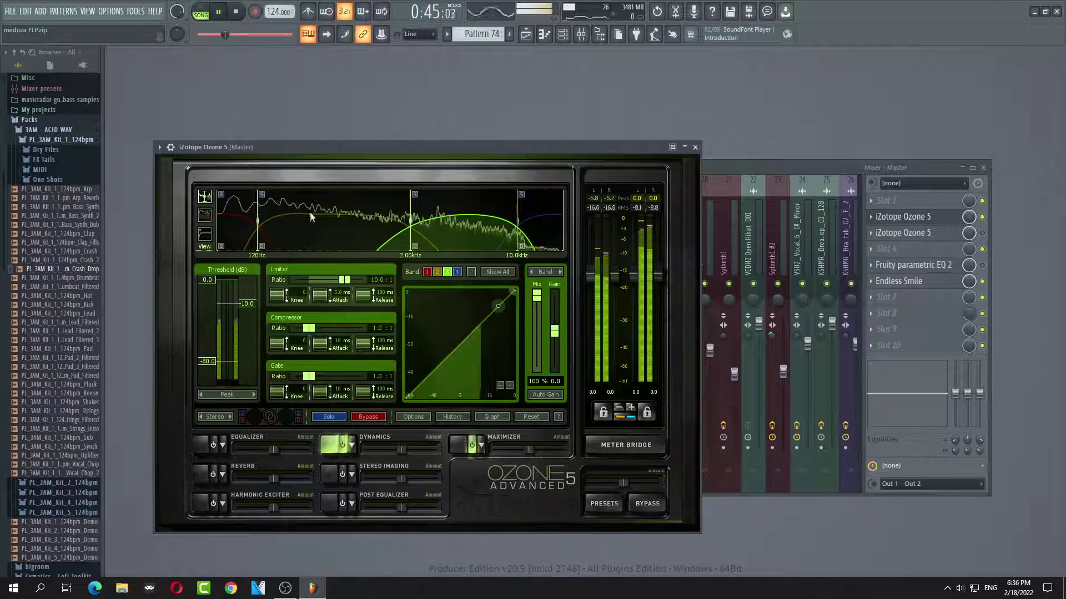
left_click(241, 247)
left_click_drag(207, 279, 207, 316)
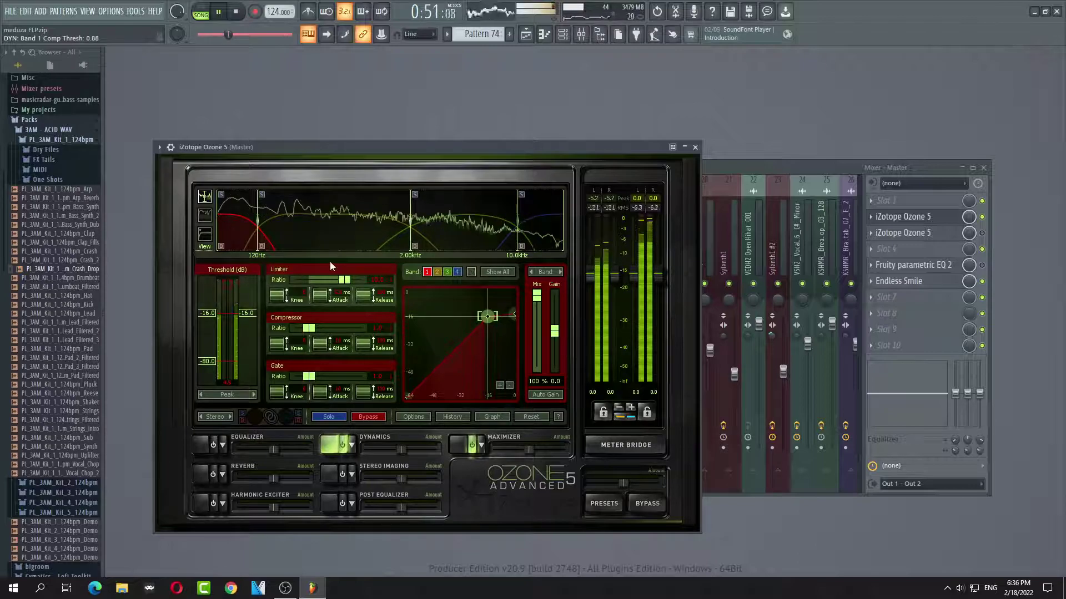
key("space")
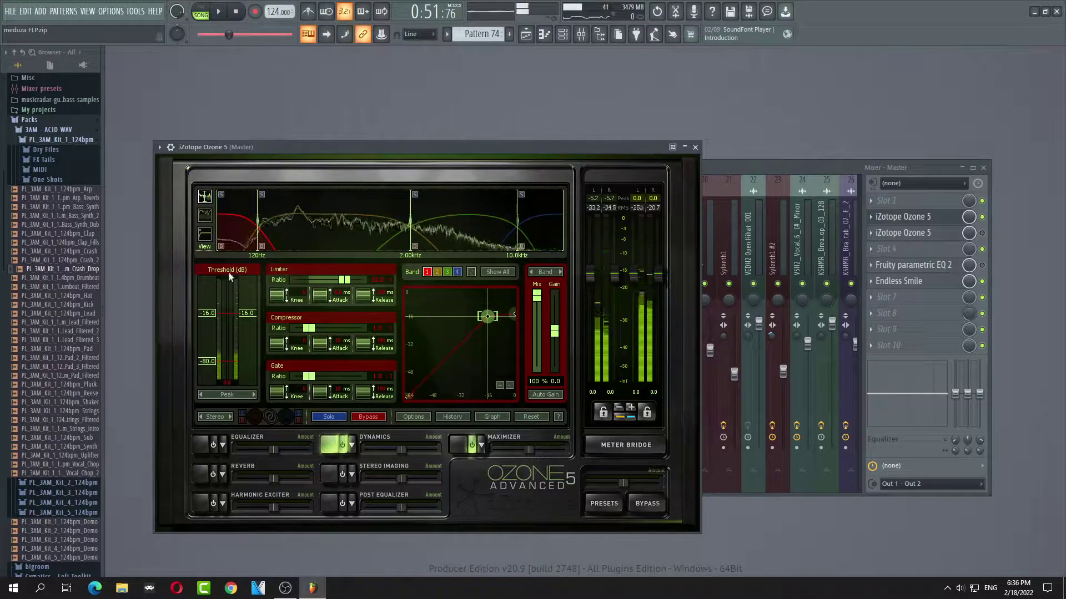
left_click(327, 236)
key("space")
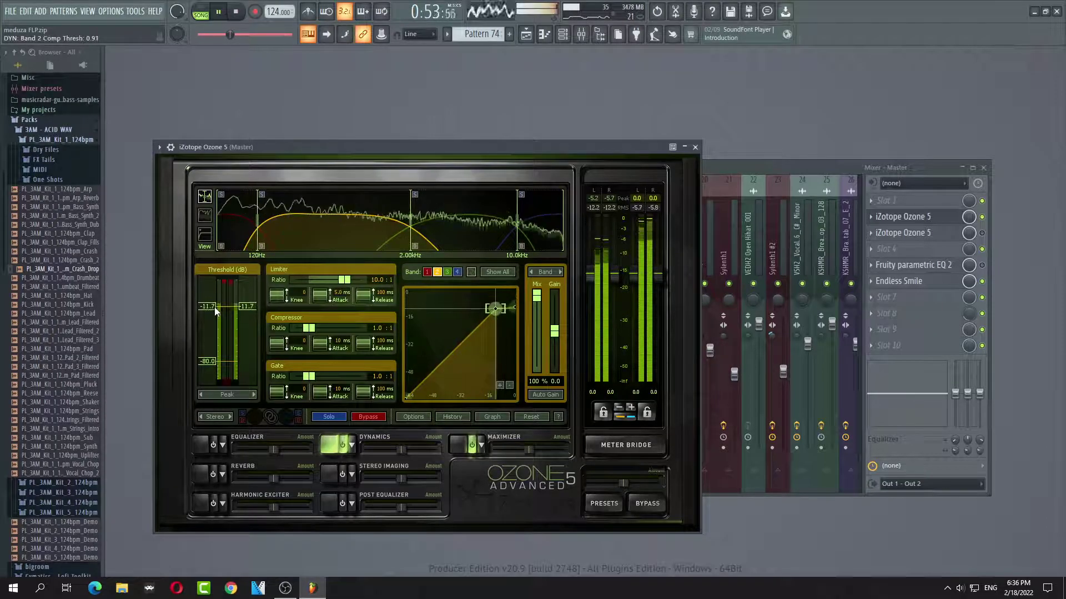
Lower the Dynamics thresholds of band 3 to about -21.1 dB and band 4 to -25.0 dB, and raise band 4's limiter threshold to 0.0 dB.
left_click(465, 238)
left_click_drag(214, 288, 206, 326)
left_click(456, 272)
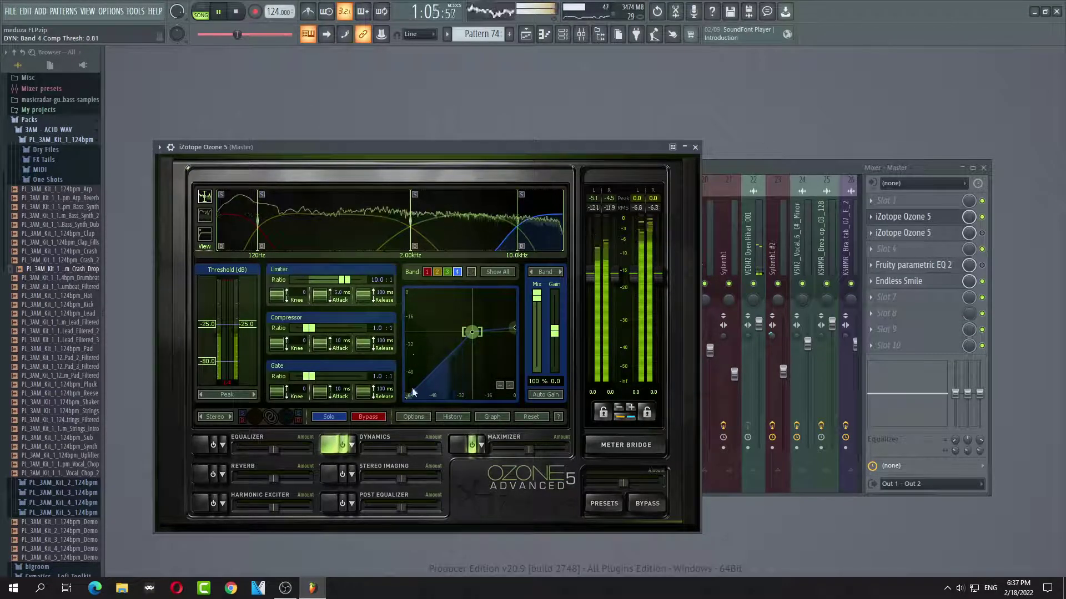
left_click_drag(206, 324, 212, 280)
Set Dynamics band 3 thresholds to -24.0 dB and band 4 to -27.1 dB limiter and -29.8 dB compressor, auditioning soloed bands.
left_click(501, 234)
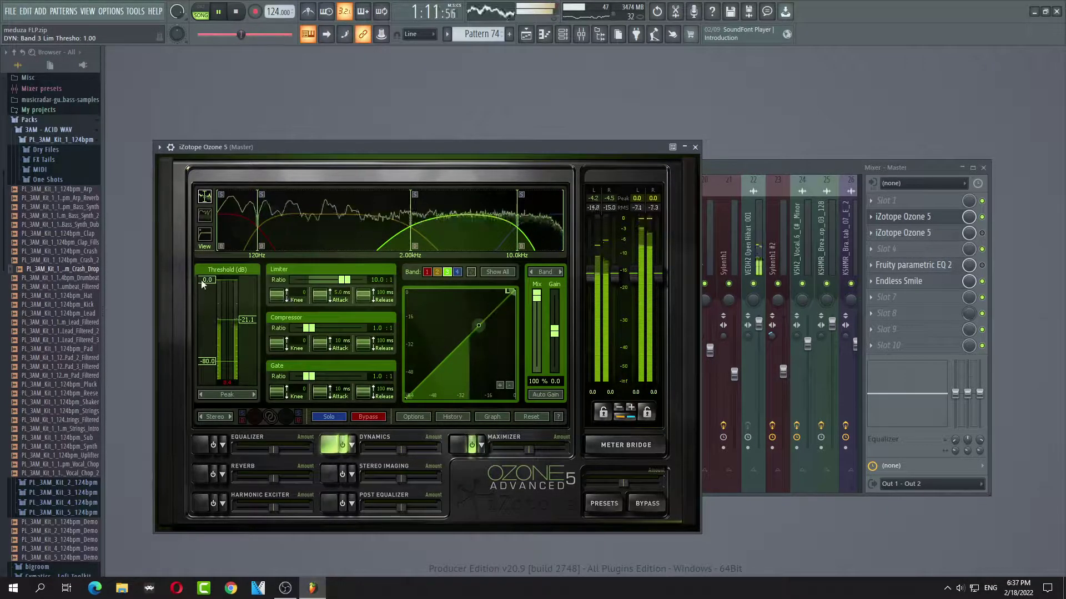
left_click_drag(203, 284, 204, 323)
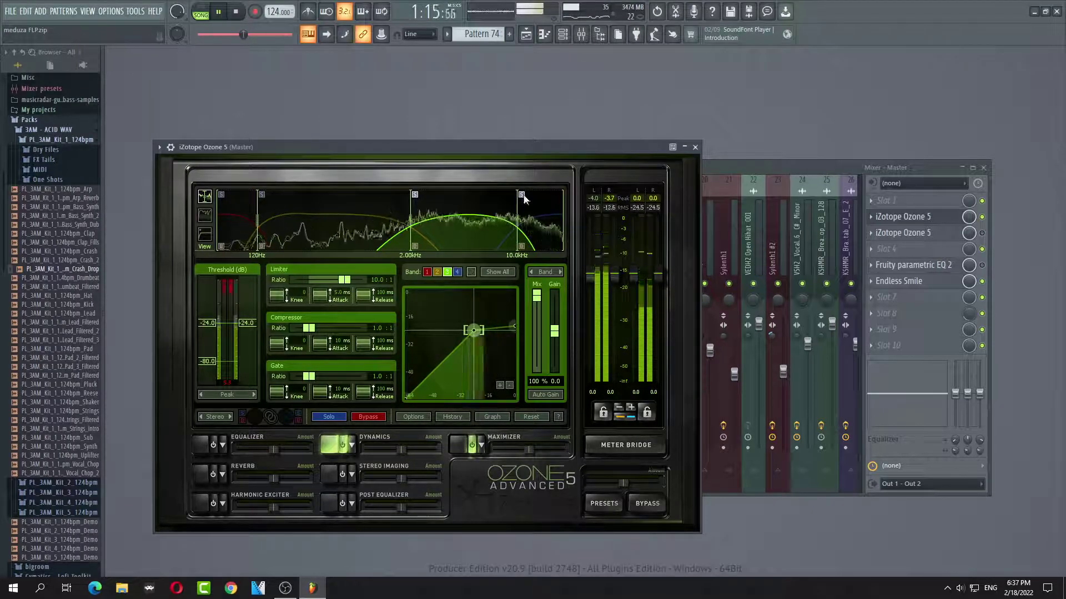
left_click(414, 194)
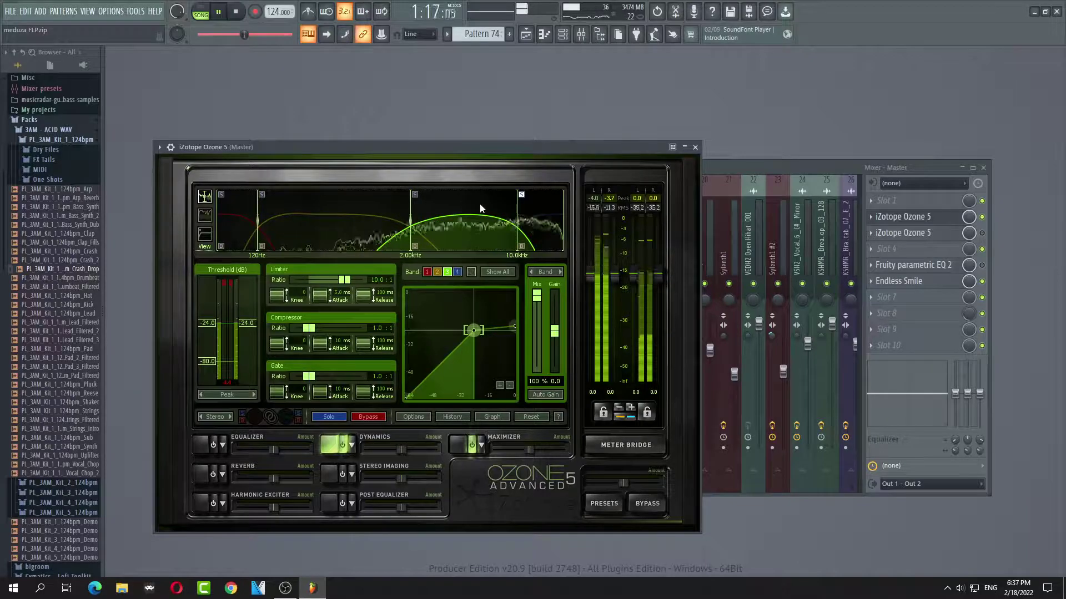
left_click(414, 195)
left_click(541, 236)
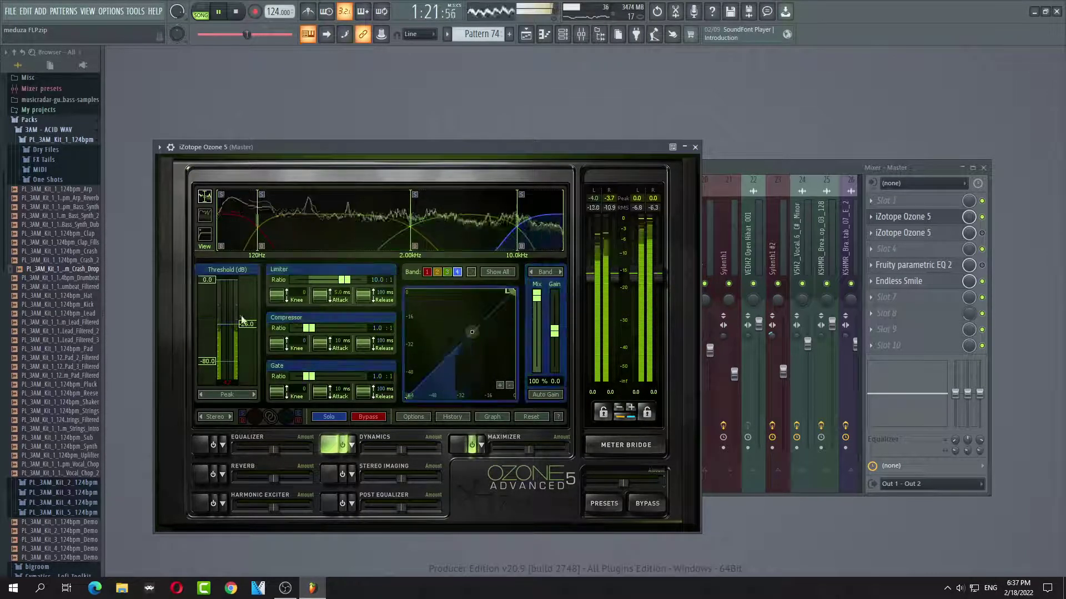
left_click_drag(206, 315, 205, 327)
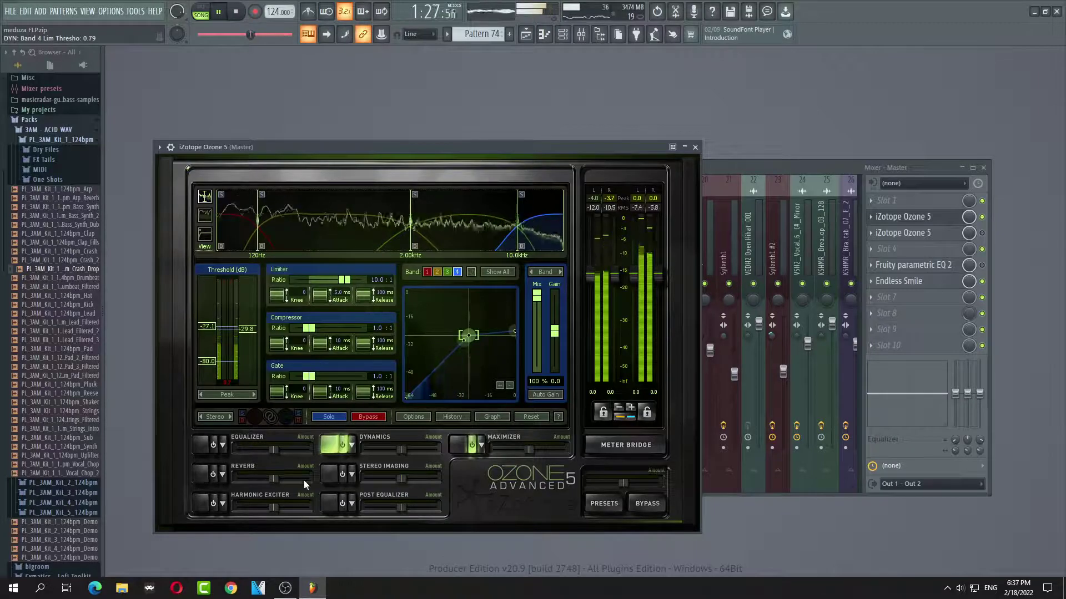
Enable the Stereo Imaging and Harmonic Exciter modules at their default settings.
left_click(332, 476)
left_click(341, 476)
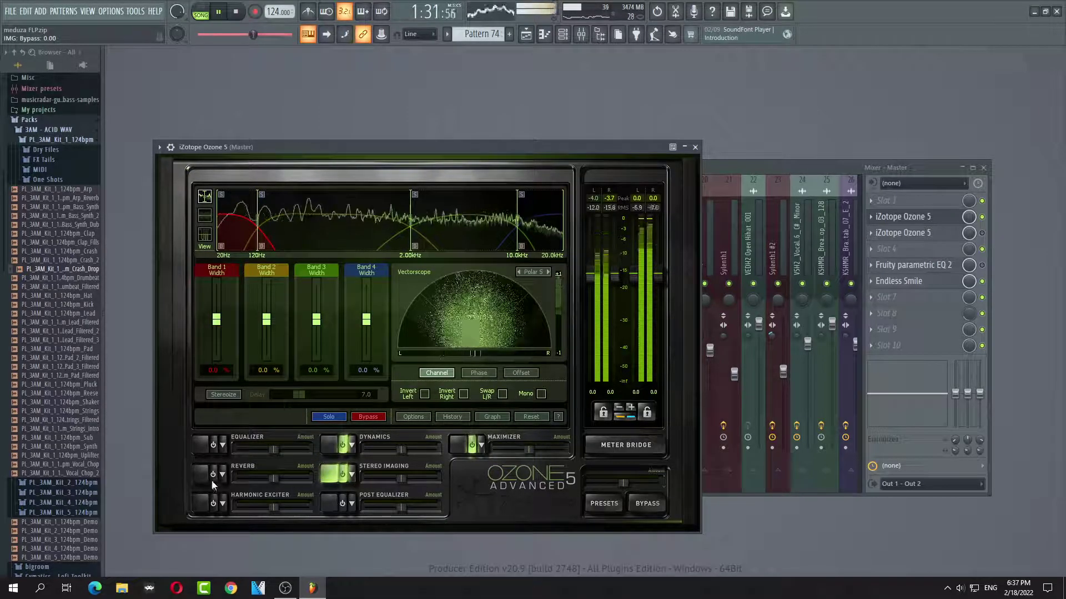
left_click(198, 505)
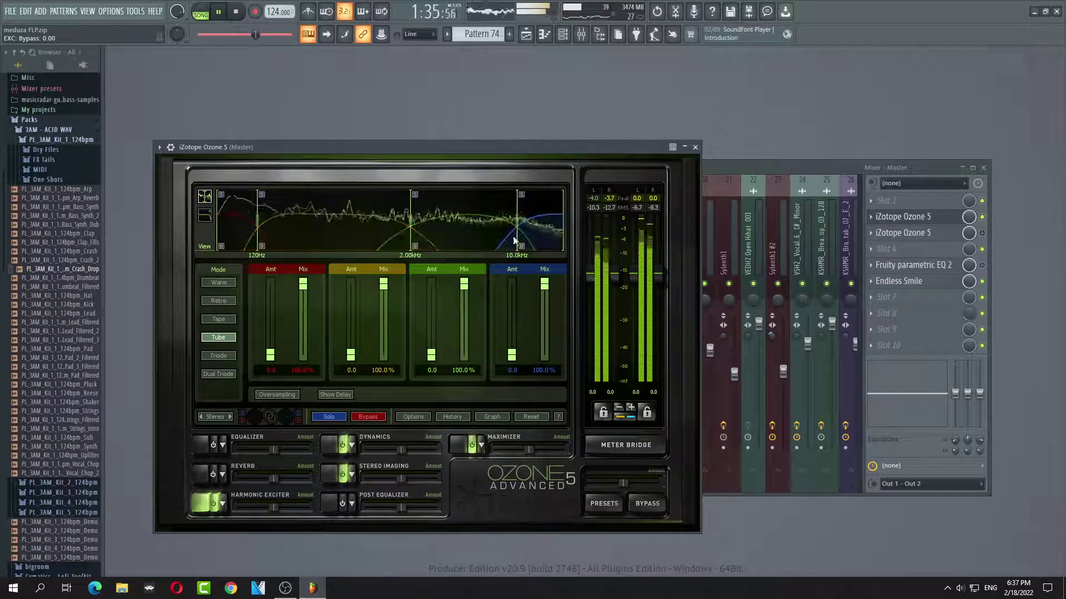
Enable the Equalizer module and load its Add Richness and Depth preset after comparing it with Add Digital Presence - Complex.
left_click(199, 444)
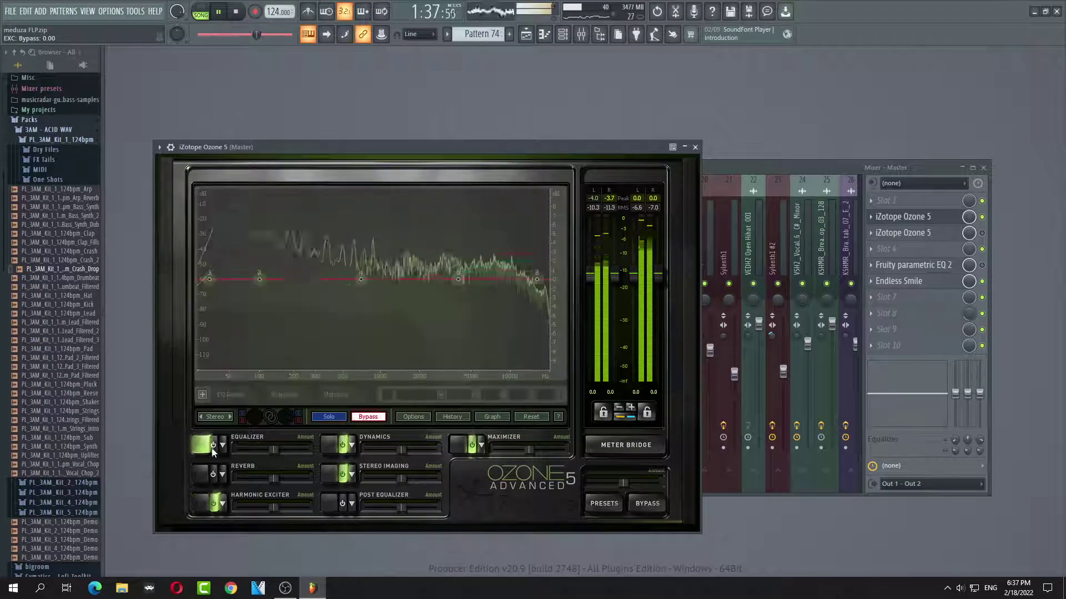
key("space")
left_click(223, 445)
left_click(447, 320)
left_click(221, 12)
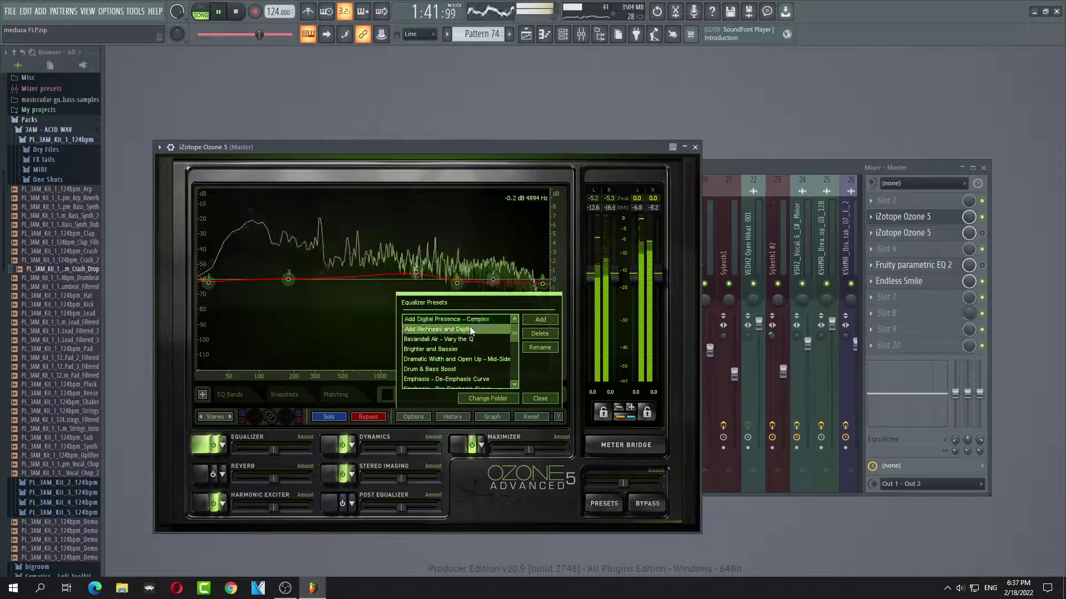
left_click(470, 329)
left_click(467, 321)
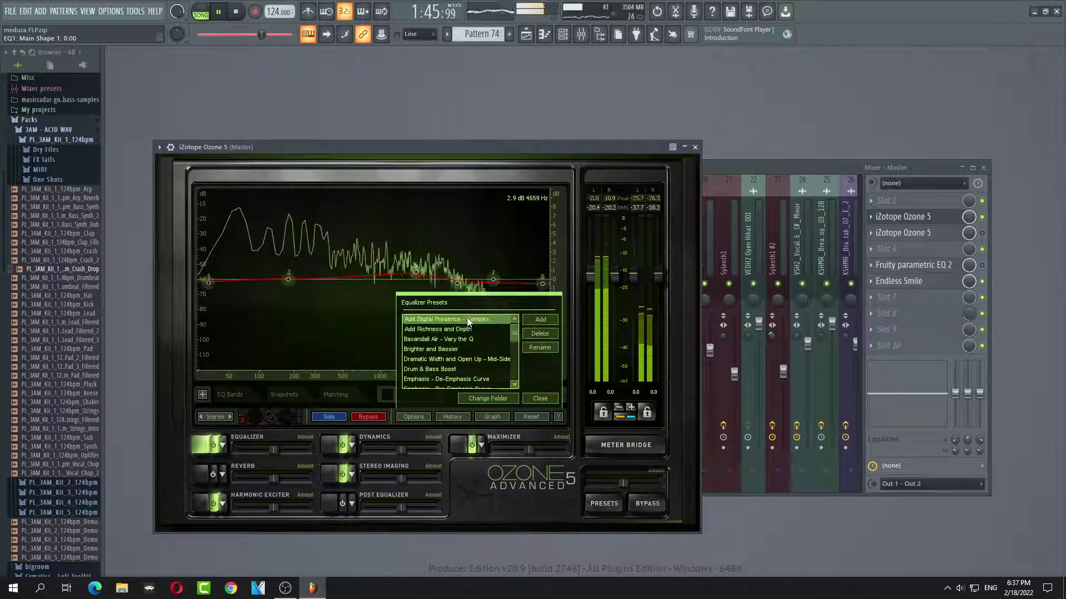
left_click(469, 329)
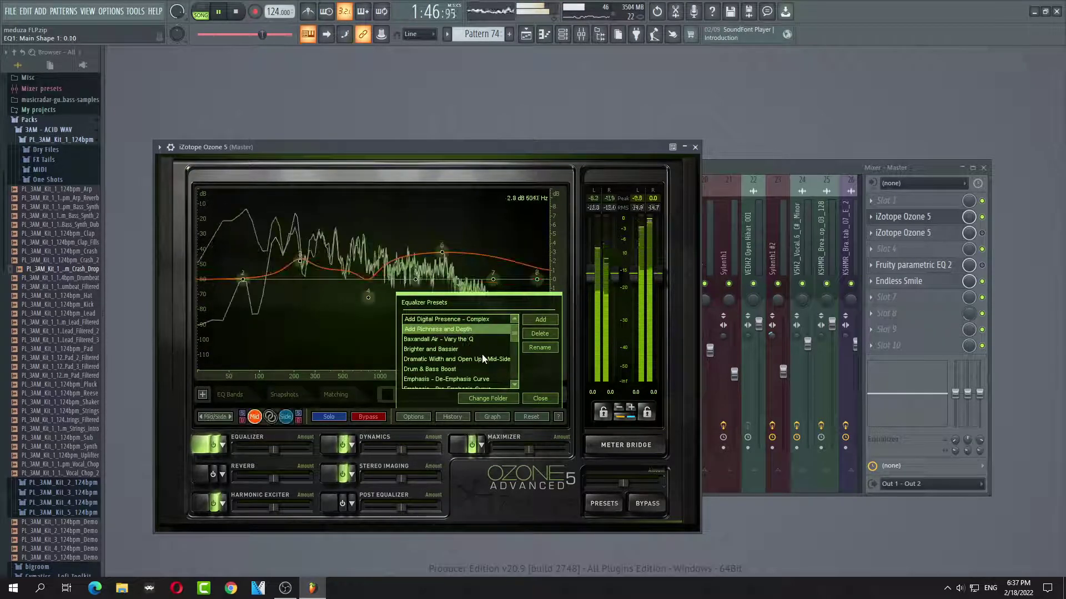
left_click(525, 400)
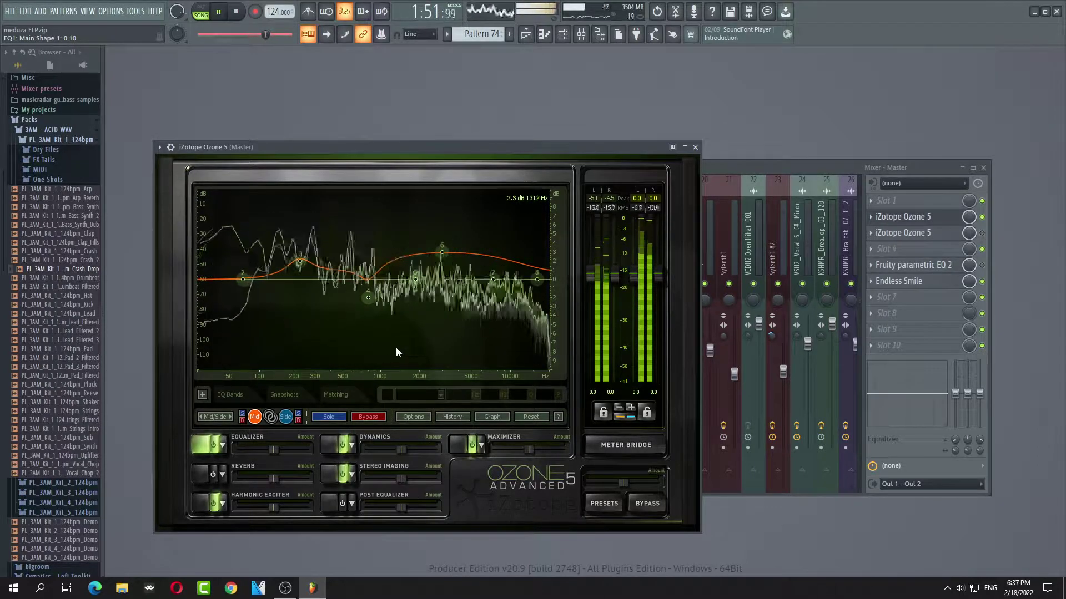
Enable the Reverb module with playback stopped, then resume playing the song.
left_click(218, 12)
left_click(214, 478)
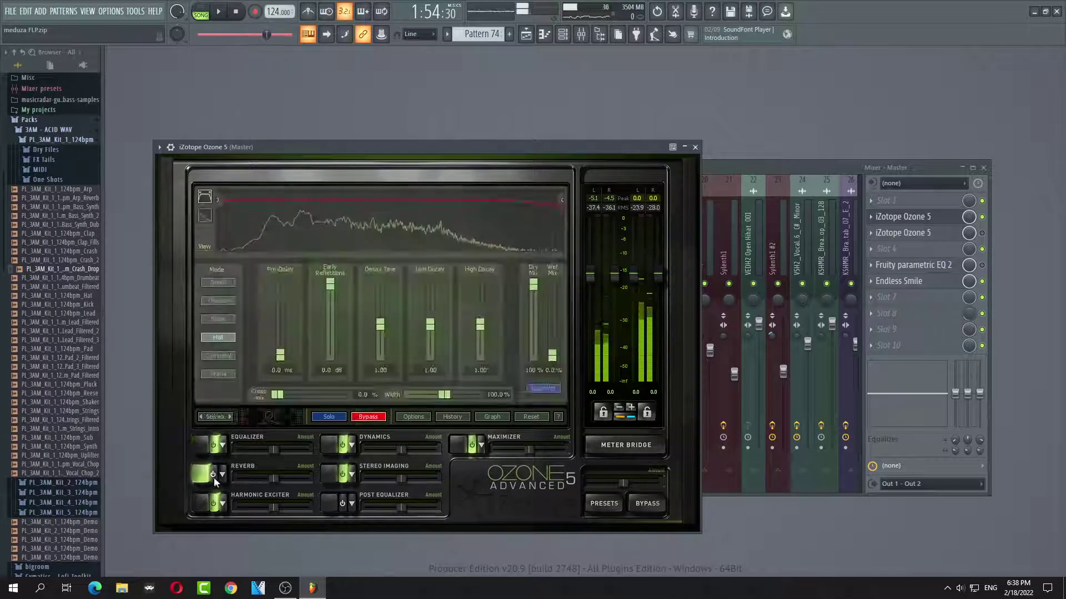
left_click(218, 12)
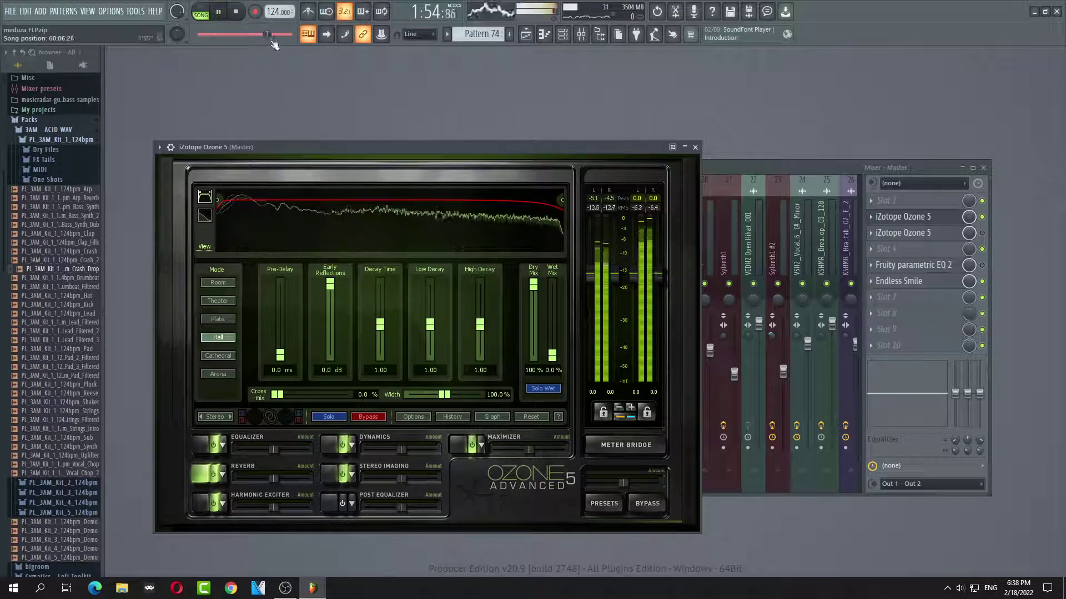
Try the Equalizer module at a reduced amount of 0.16 during playback, then return the amount to 0.50.
left_click(207, 451)
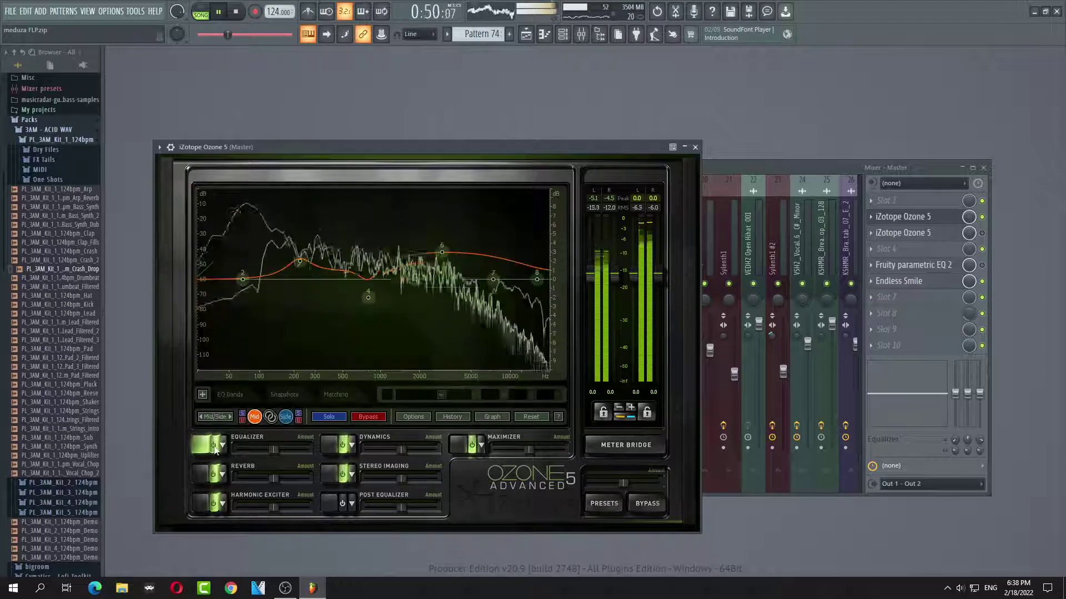
left_click_drag(274, 451, 250, 455)
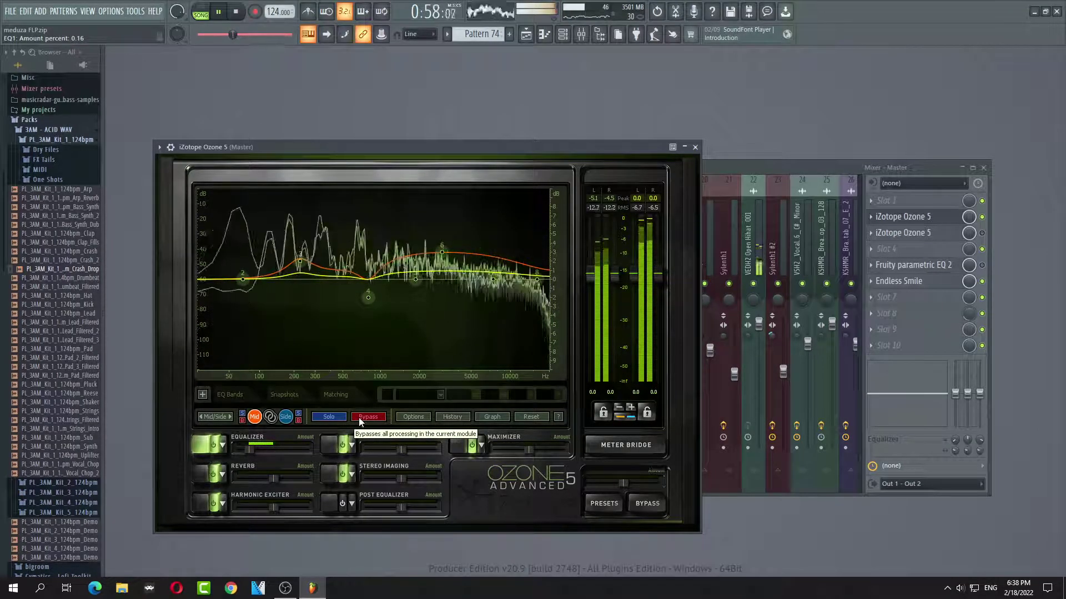
left_click_drag(253, 452, 275, 454)
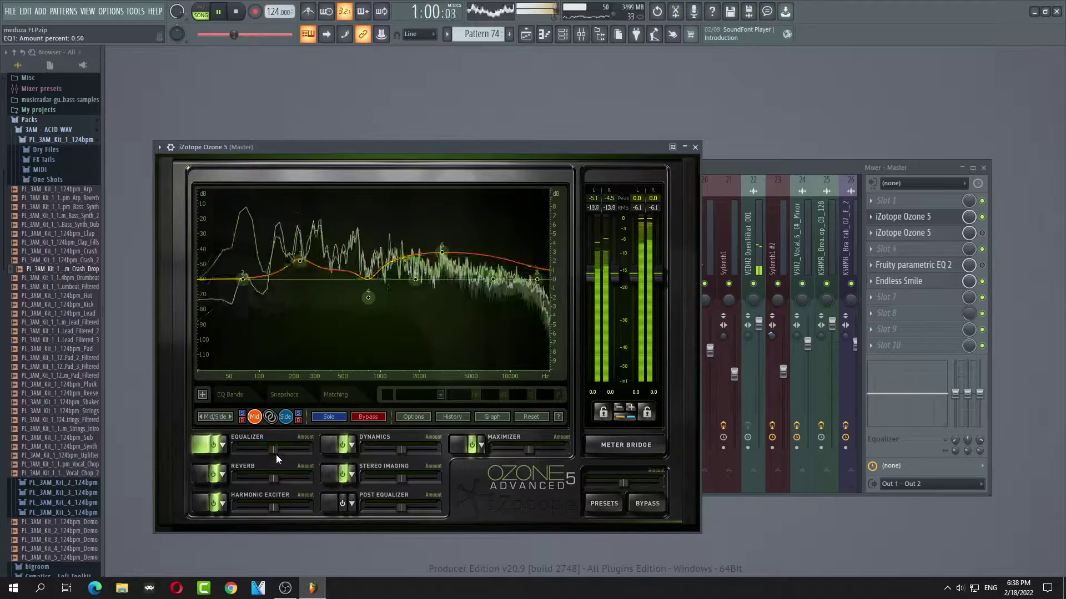
Enable the Post Equalizer module.
left_click(333, 505)
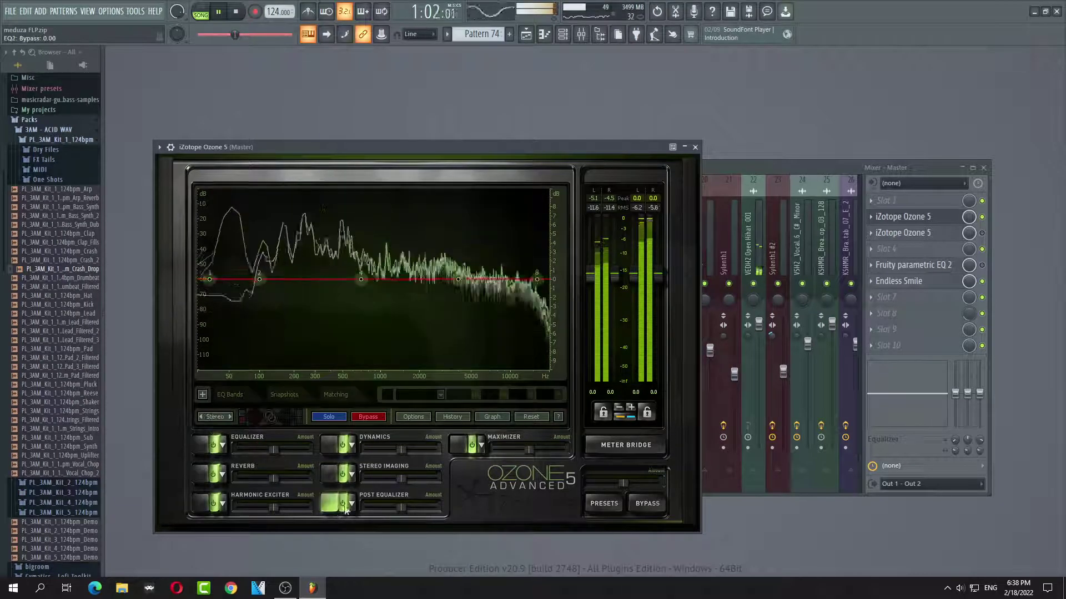
Audition the Post Equalizer presets Dramatic Width and Open Up - Mid-Side and Add Richness and Depth during playback.
left_click(352, 504)
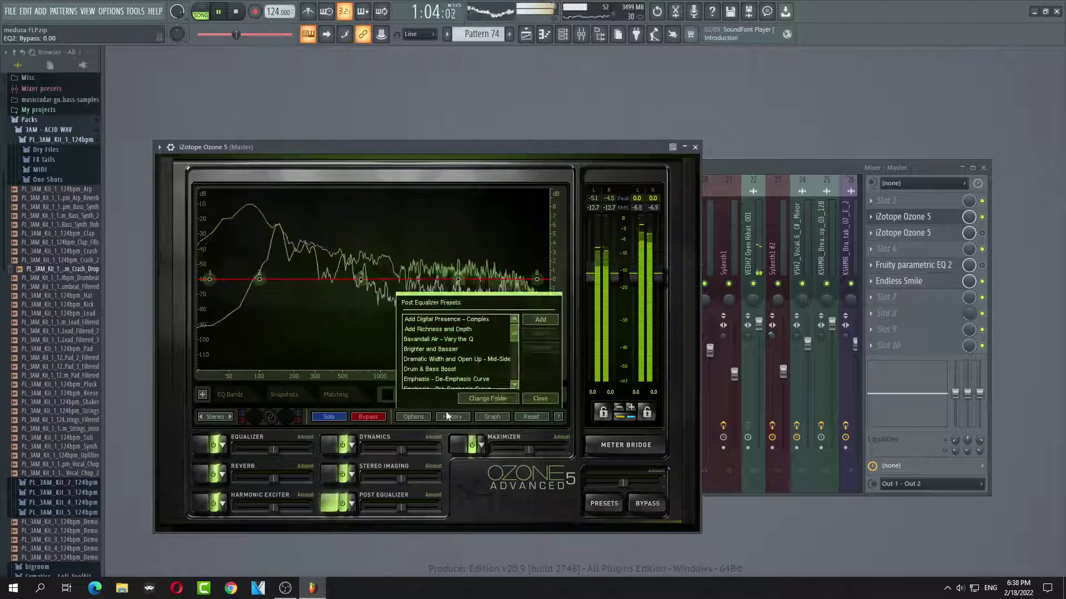
left_click(439, 349)
left_click(453, 369)
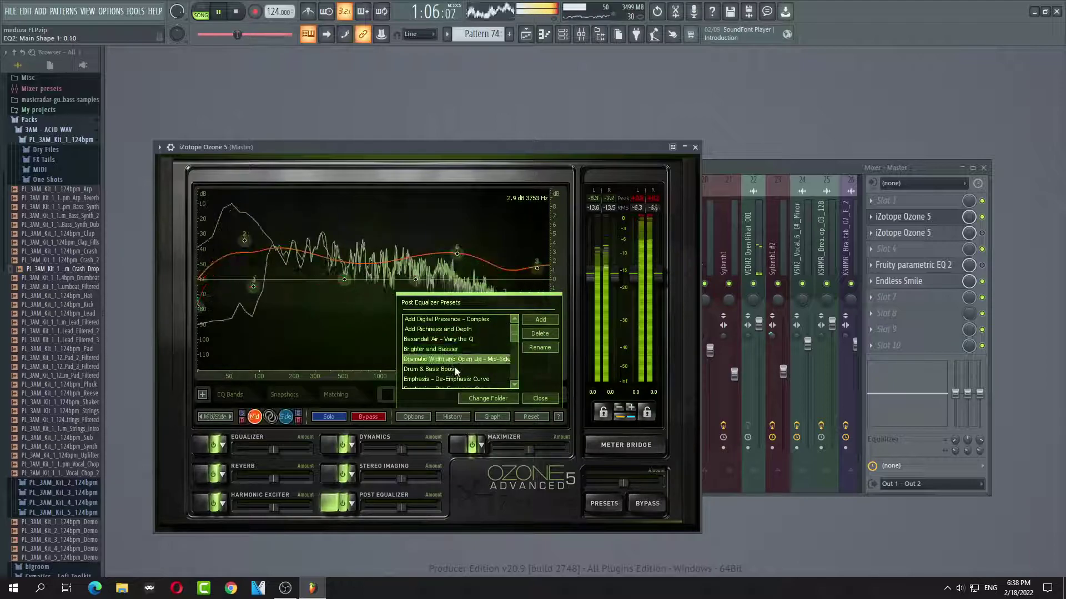
key("Up")
key("Up")
key("Up")
key("Up")
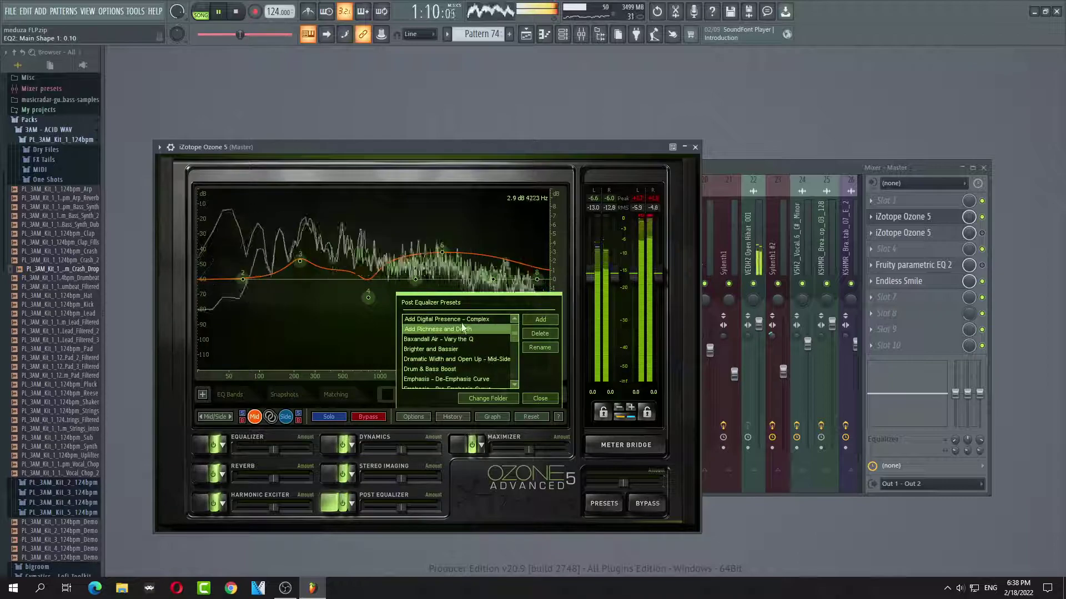
Try the Post Equalizer presets Emphasis - De-Emphasis Curve and Emphasize Bass during playback.
left_click(486, 378)
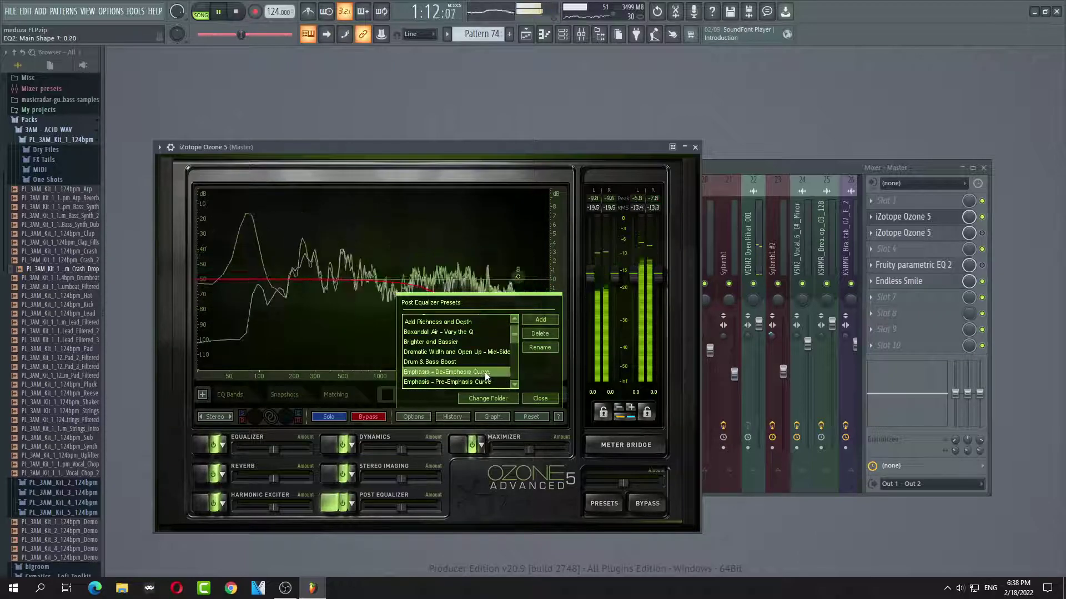
scroll(487, 375, "down", 1)
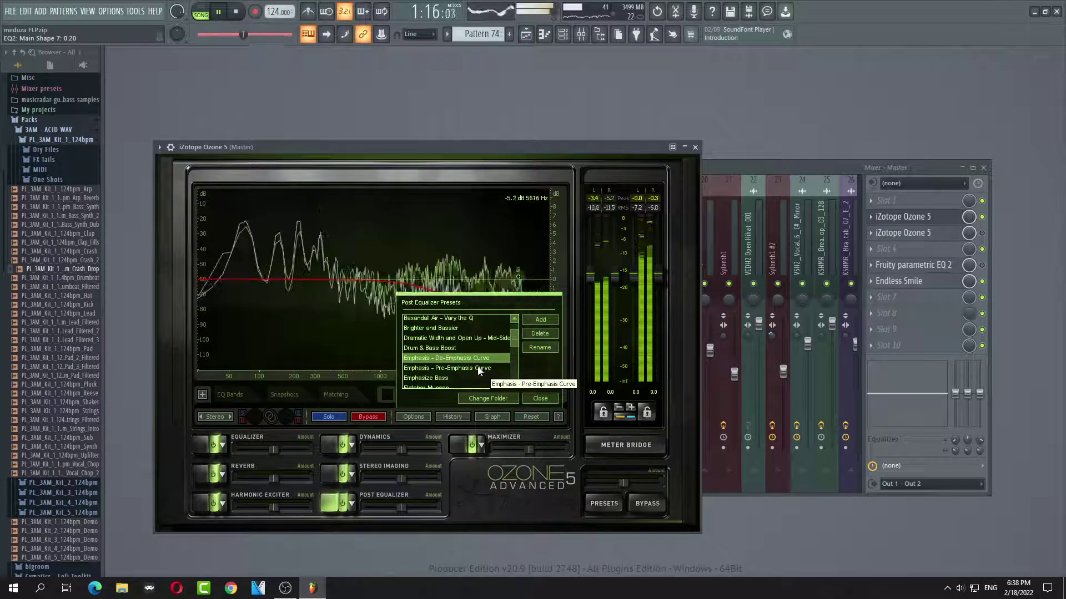
left_click(479, 371)
left_click(472, 379)
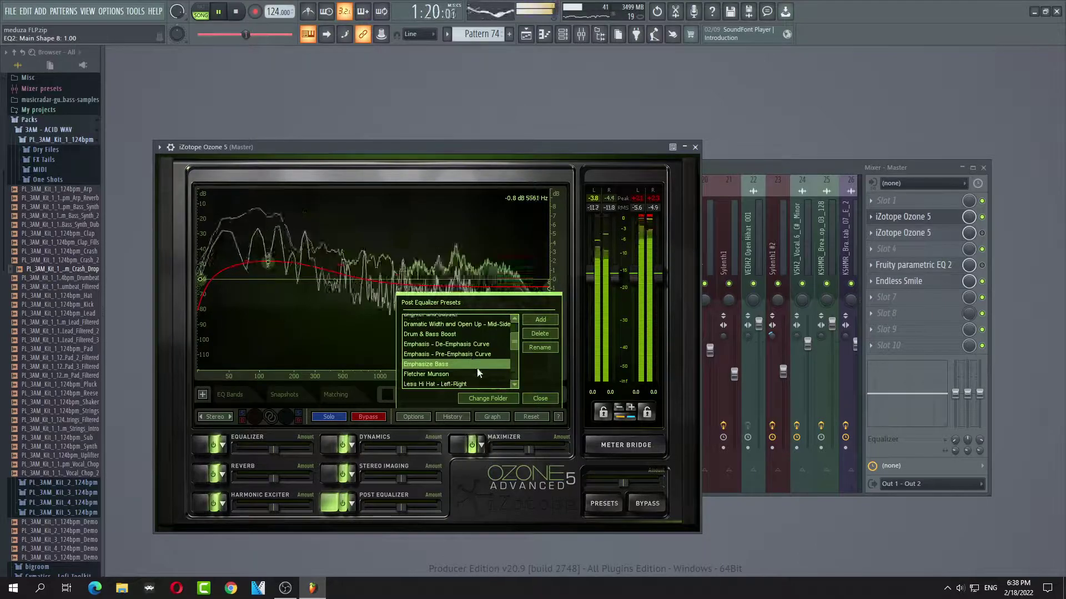
left_click(462, 384)
left_click(454, 363)
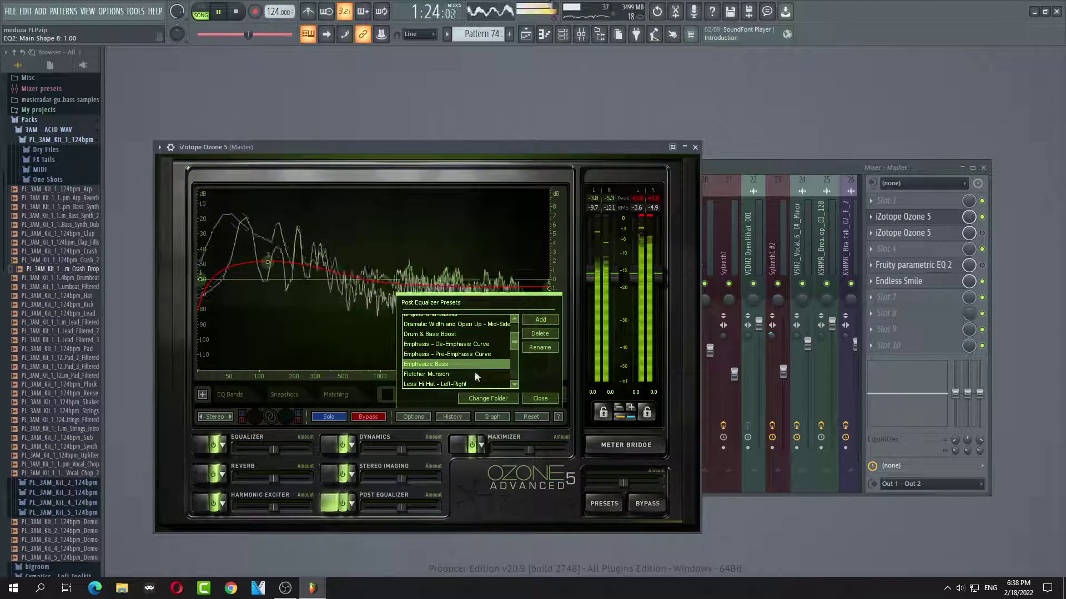
Load the Baxandall Air - Vary the Q preset in the Post Equalizer and reduce the module's amount to 0.27.
scroll(480, 371, "up", 1)
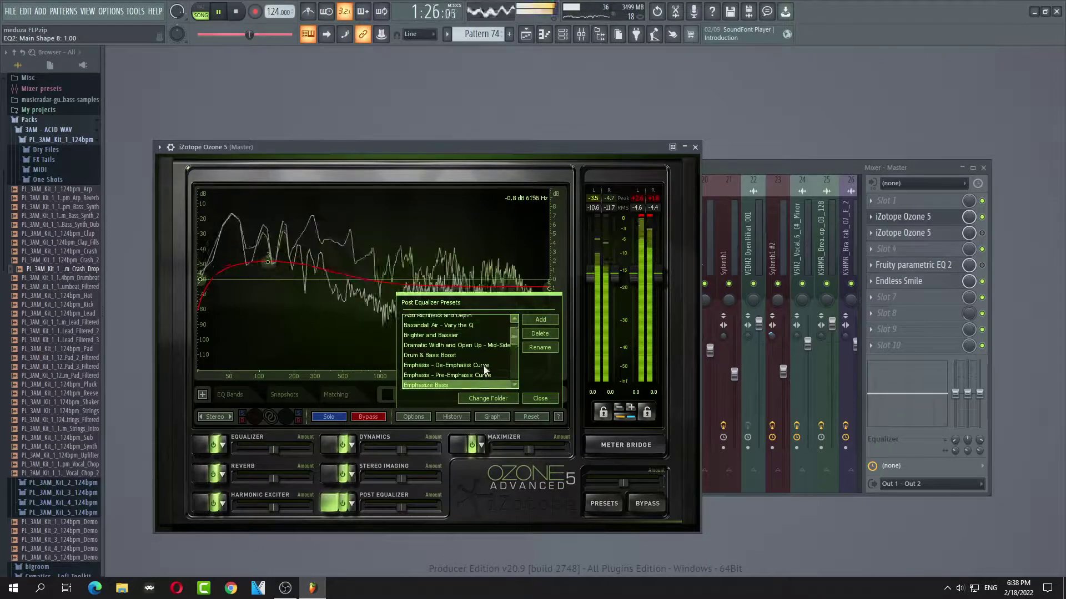
scroll(481, 364, "up", 1)
left_click(471, 340)
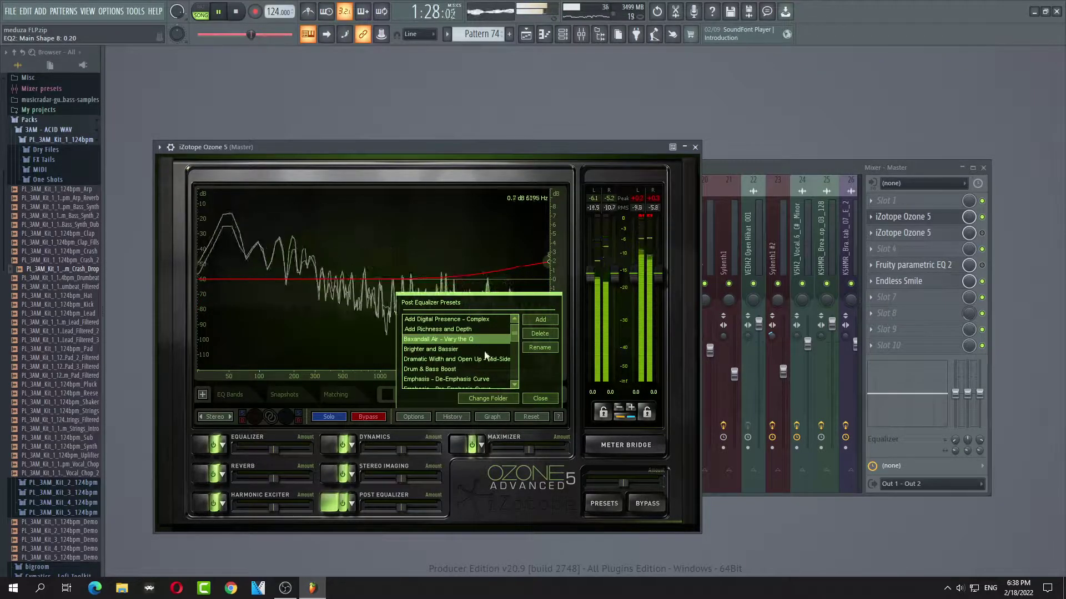
left_click(541, 399)
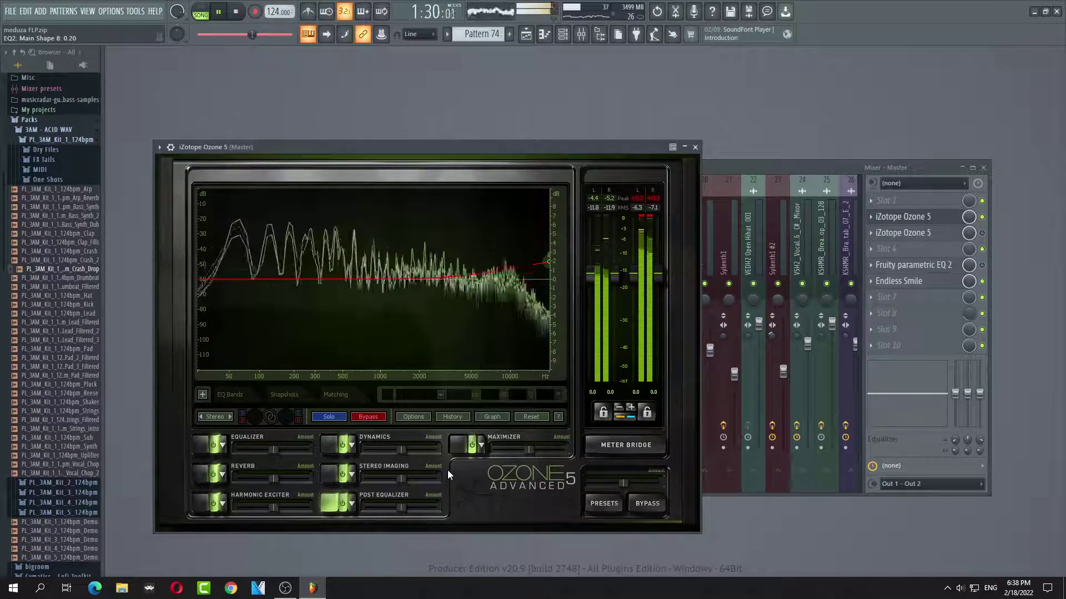
mouse_move(400, 509)
left_mouse_down()
mouse_move(360, 512)
mouse_move(402, 508)
mouse_move(383, 507)
left_mouse_up()
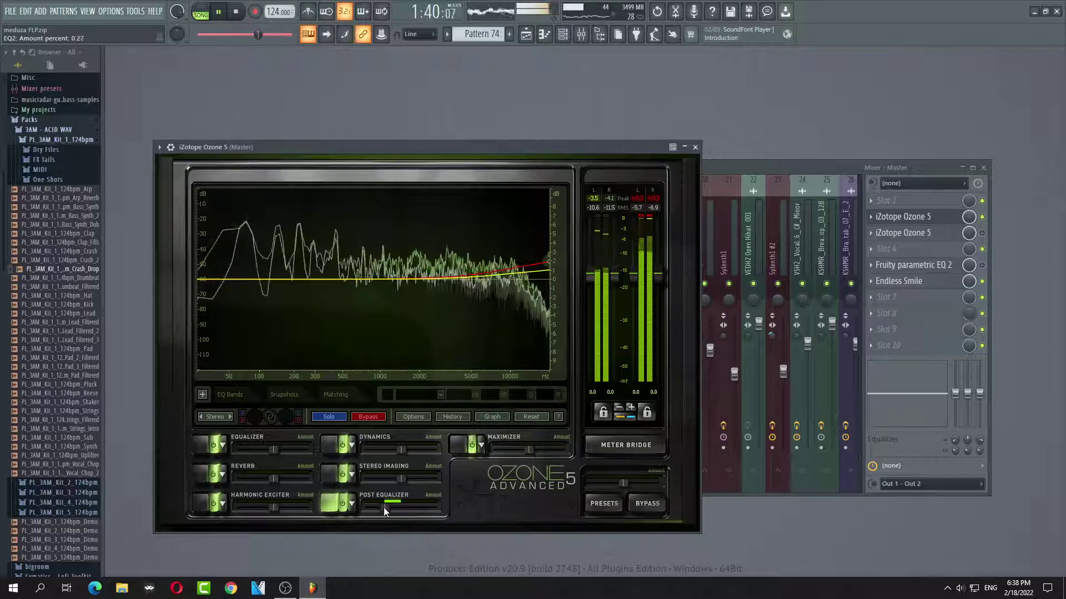
Raise the Reverb module's low cutoff to about 114 Hz with playback stopped, and resume playing the song.
left_click(214, 476)
left_click(214, 475)
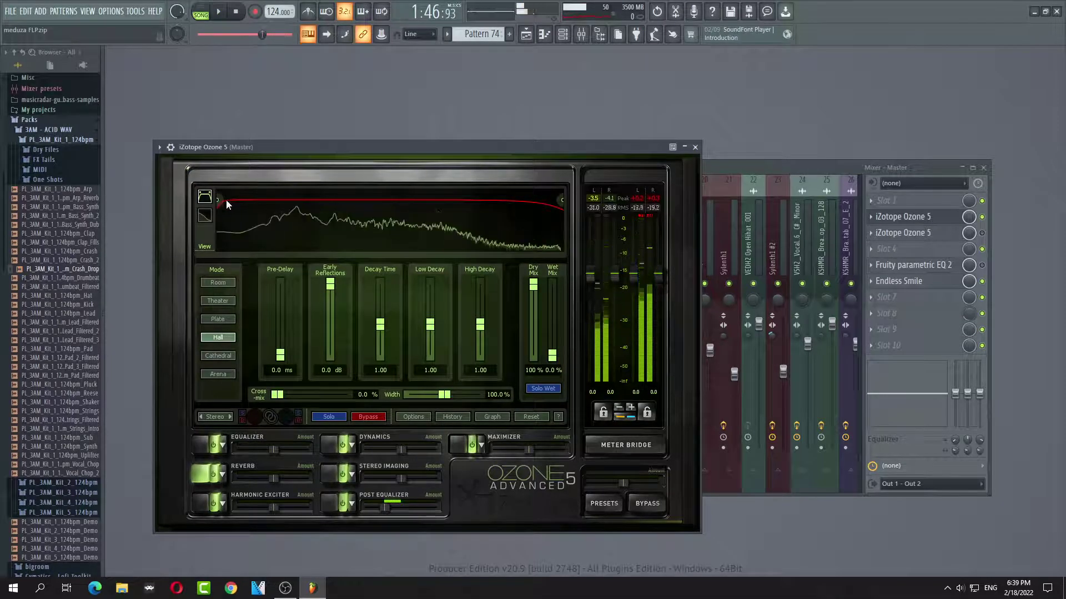
left_click_drag(262, 205, 257, 201)
left_click(220, 14)
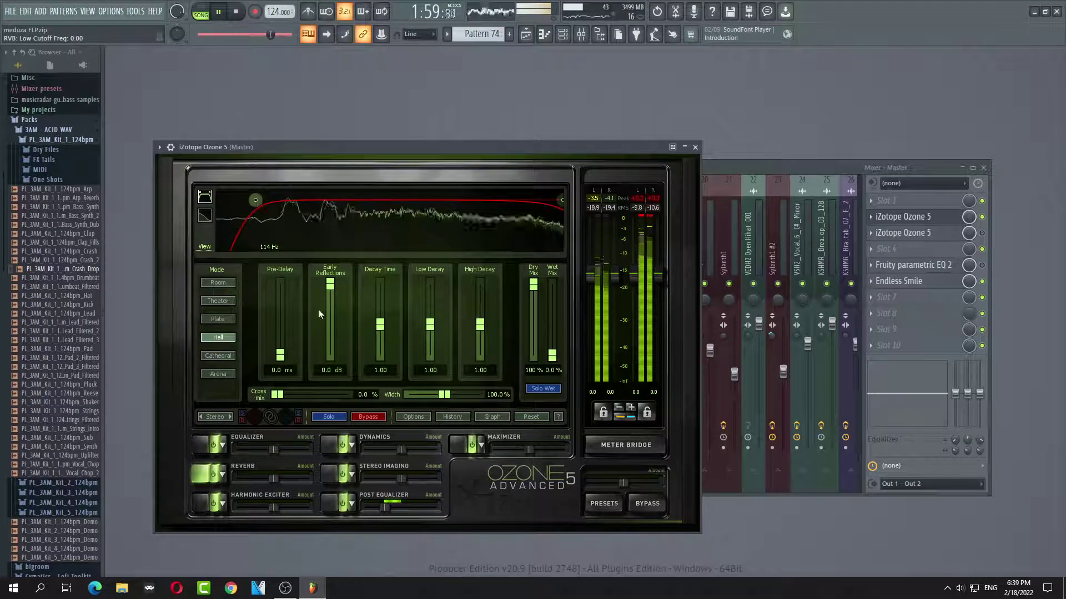
Load the Equalizer's Brighter and Bassier preset after trying Add Richness and Depth at amounts of 0.27 and 0.18.
left_click(210, 453)
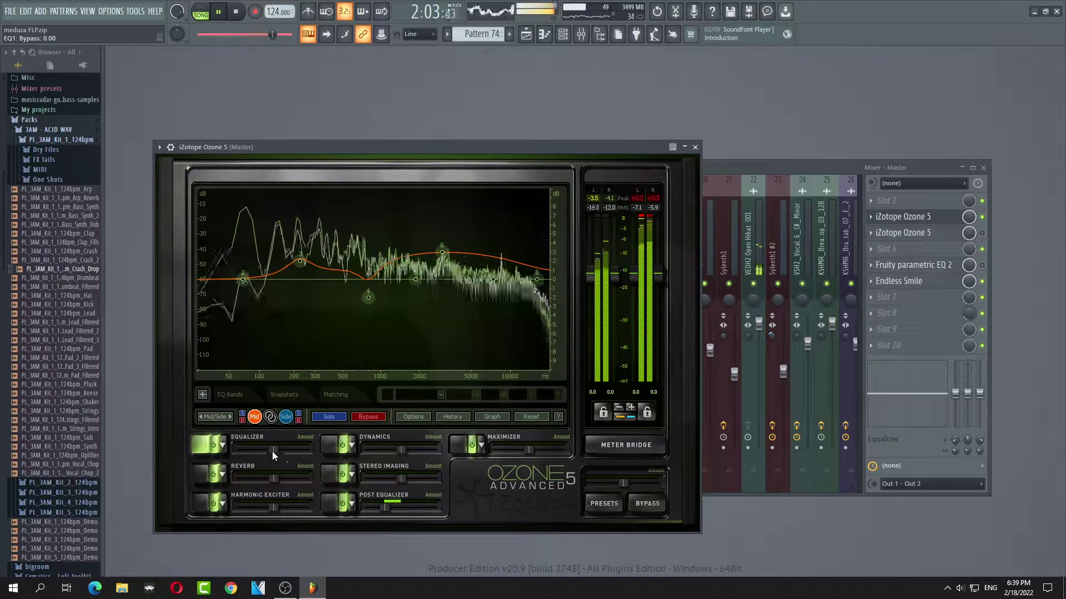
left_click(213, 446)
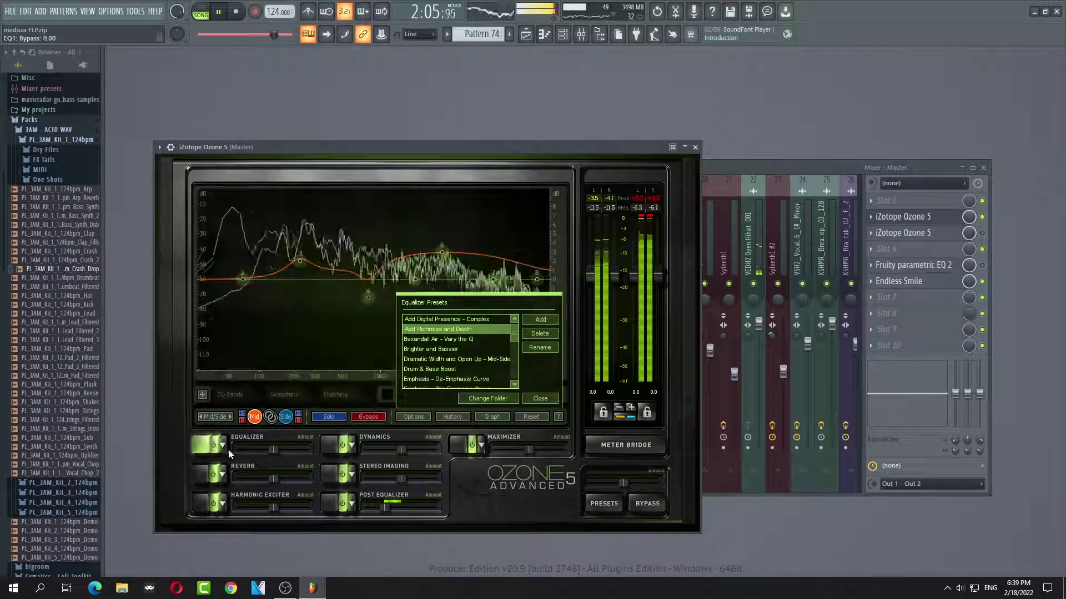
left_click_drag(272, 450, 257, 452)
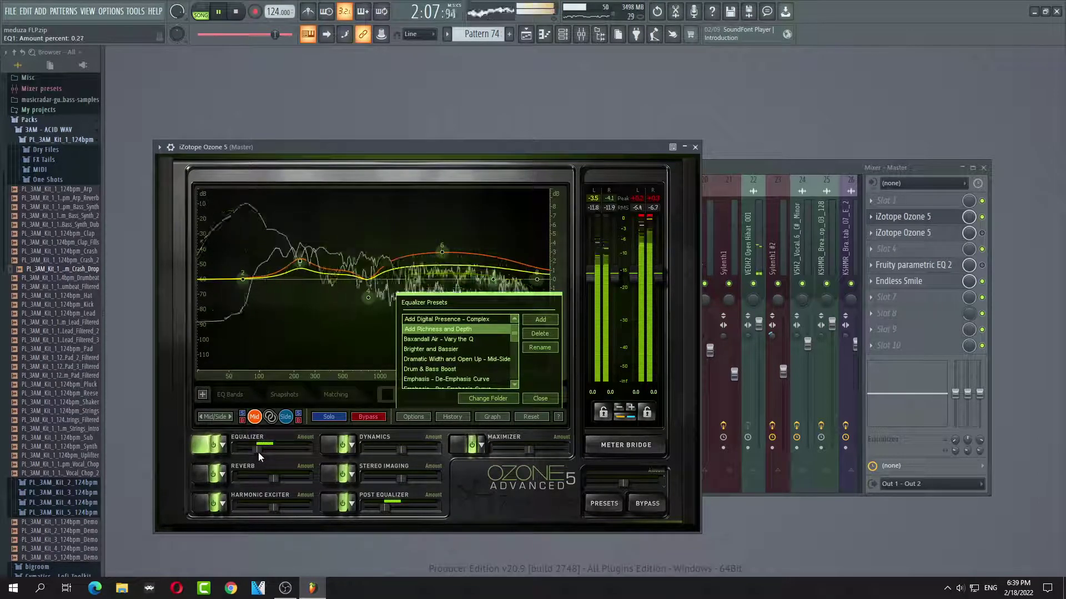
left_click_drag(263, 451, 253, 451)
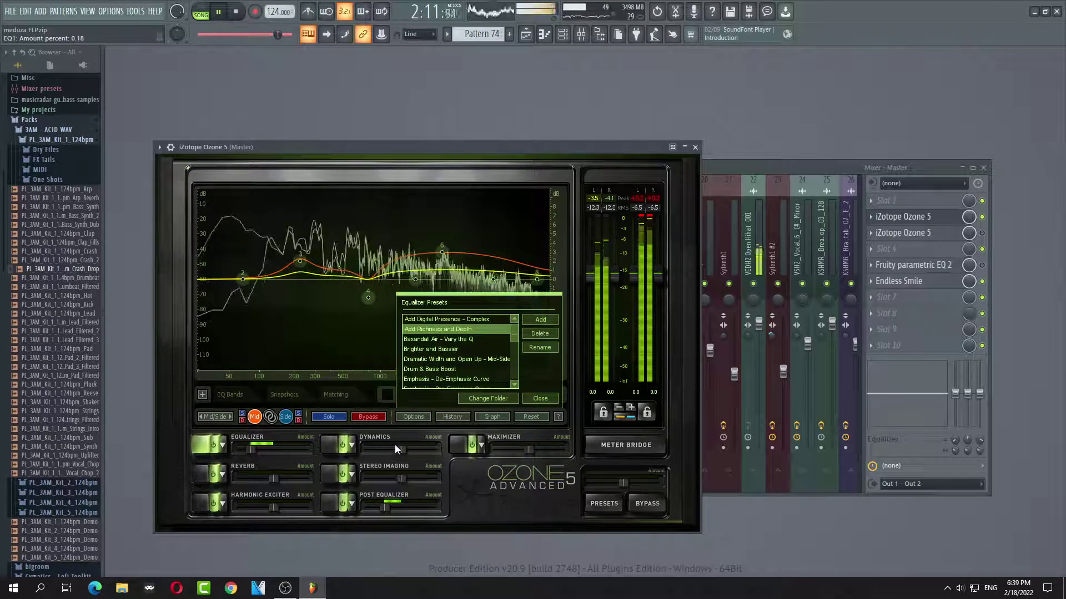
left_click(447, 350)
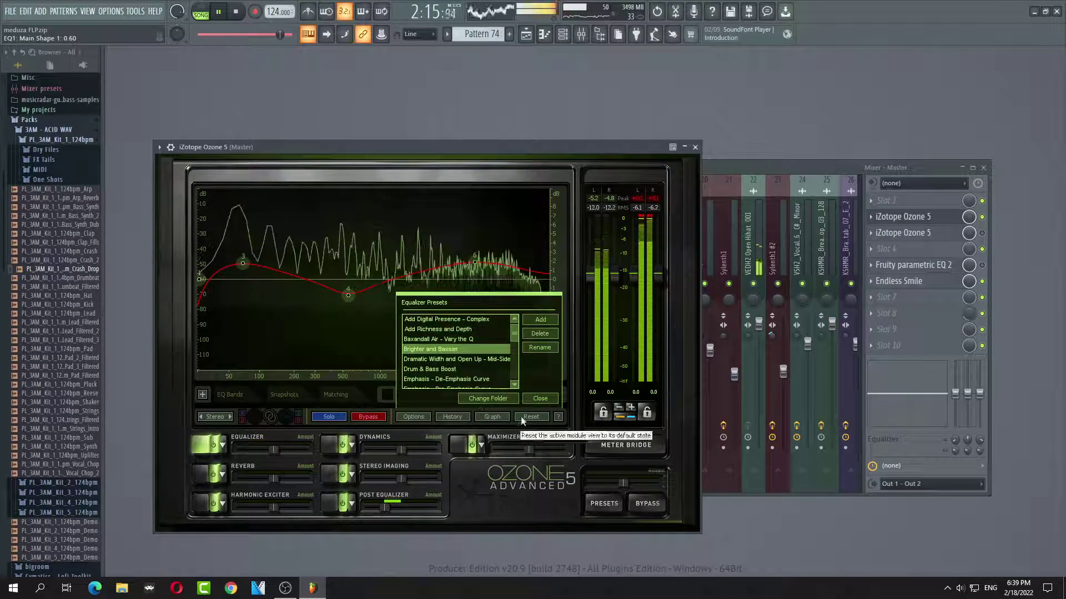
left_click(531, 398)
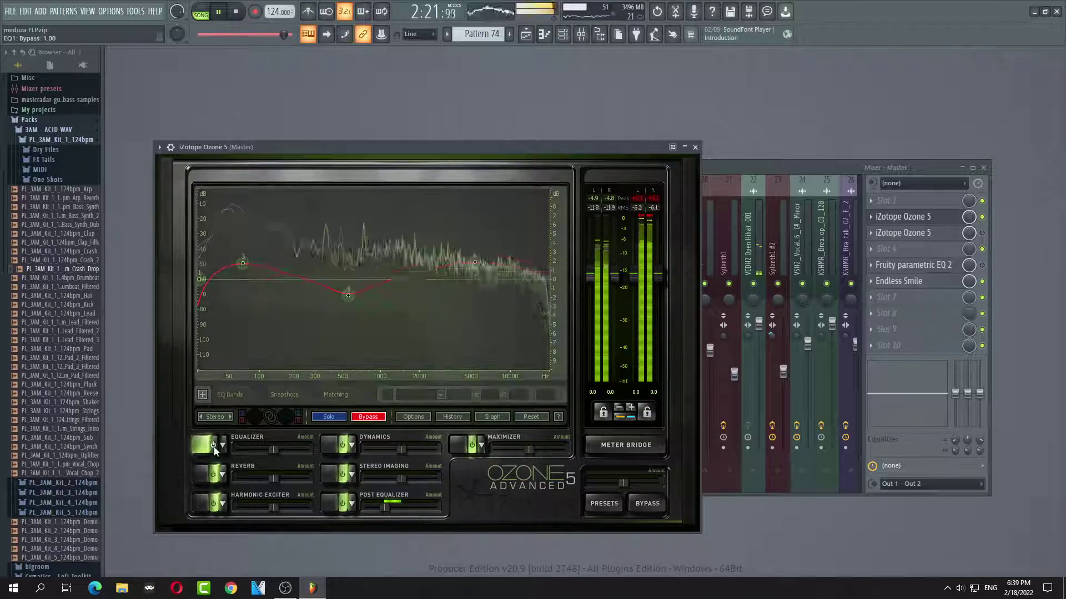
Stop playback and toggle the Equalizer module off and on, leaving it enabled.
key("space")
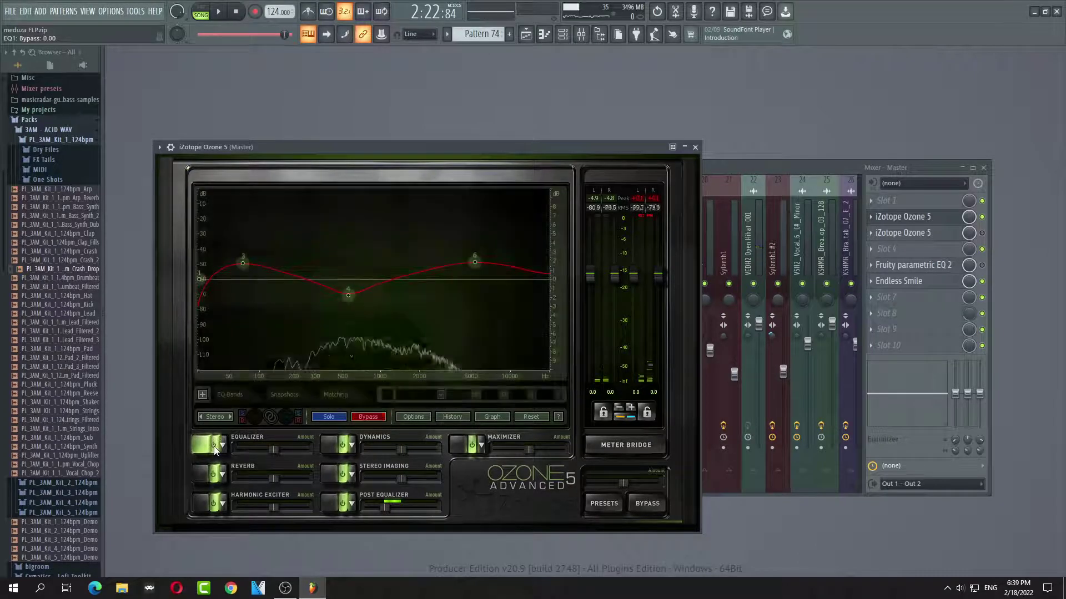
left_click(213, 446)
left_click(212, 446)
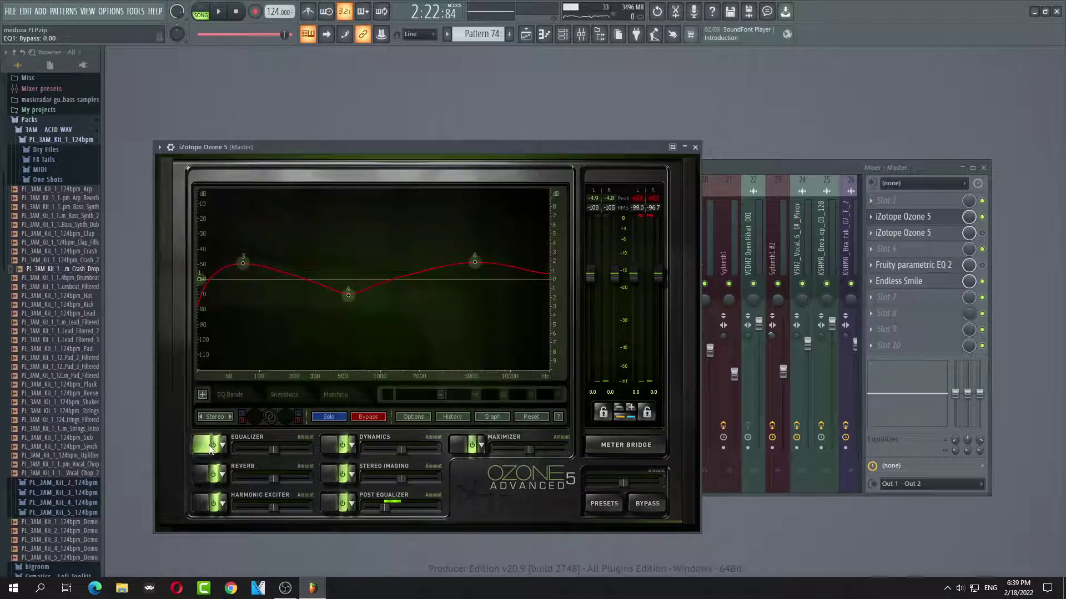
left_click(214, 447)
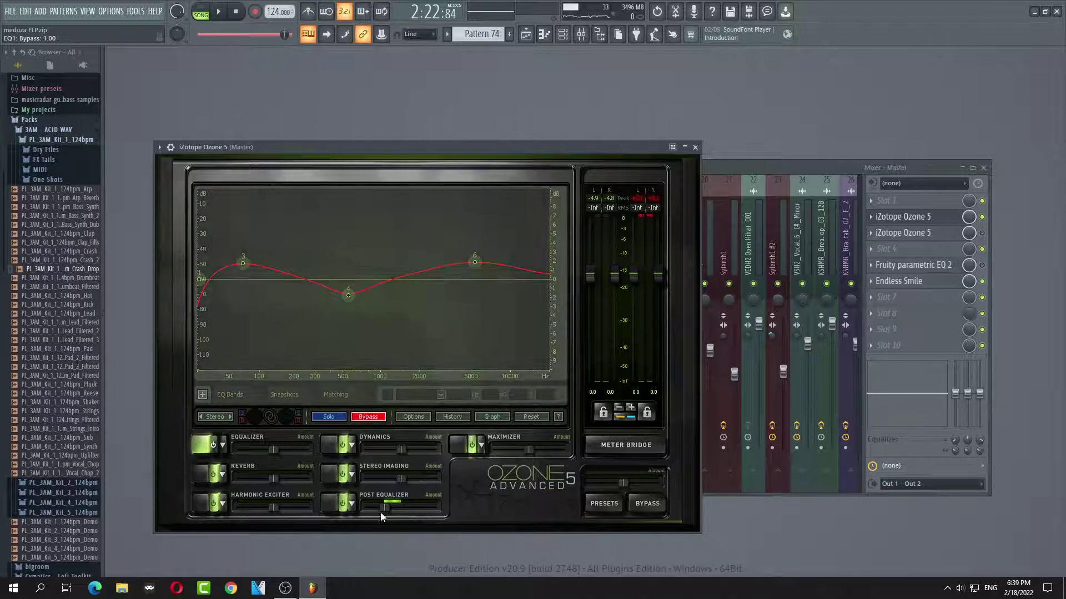
left_click(213, 451)
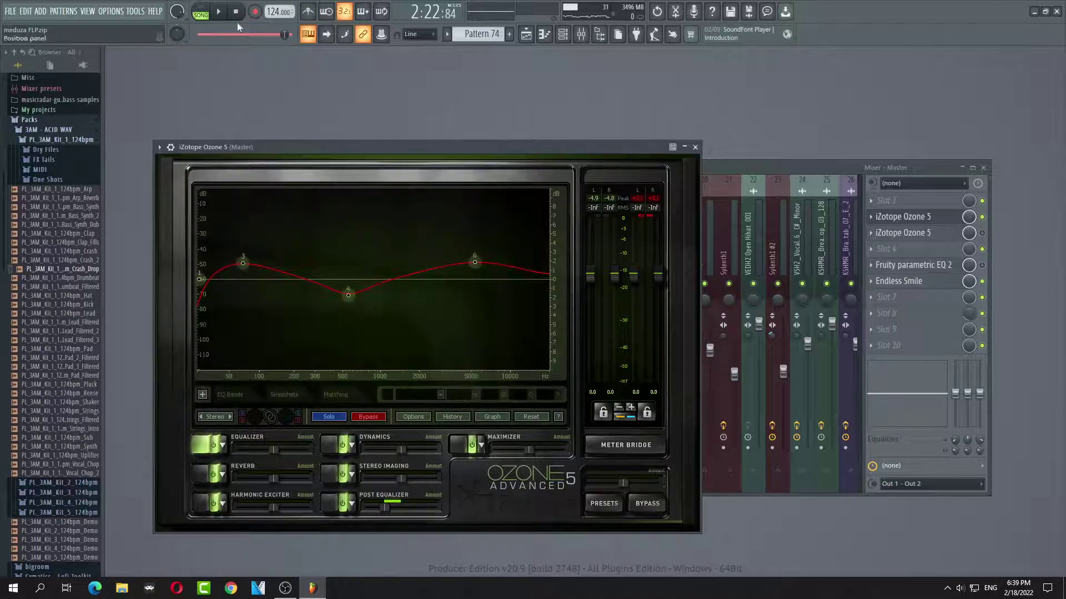
Resume playback and raise the Post Equalizer amount to 0.41, followed by a slight further increase.
key("space")
left_click_drag(387, 506, 397, 511)
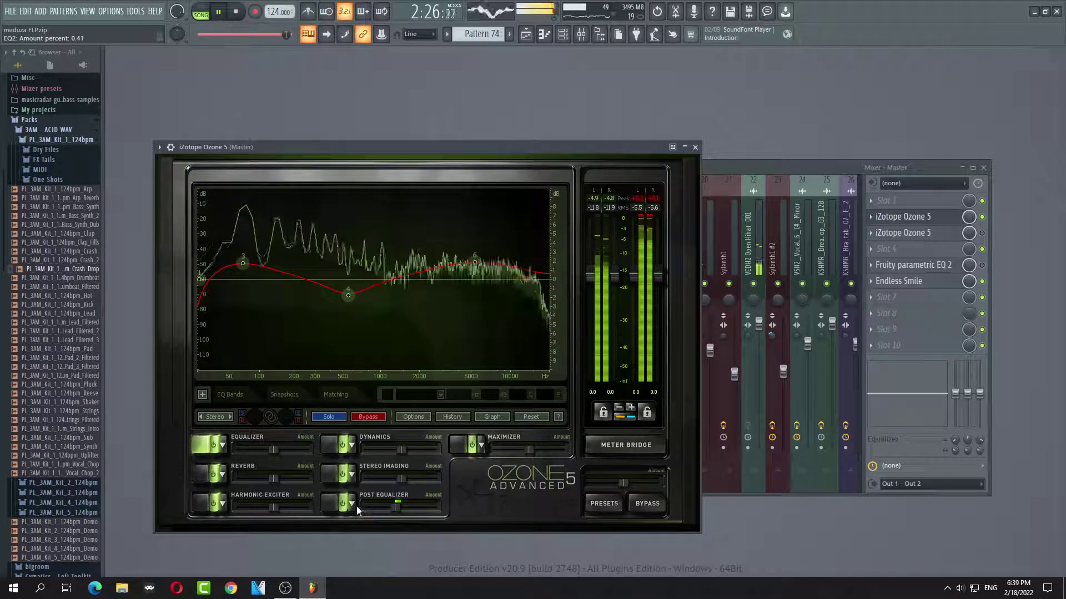
left_click(329, 504)
left_click_drag(397, 507, 399, 508)
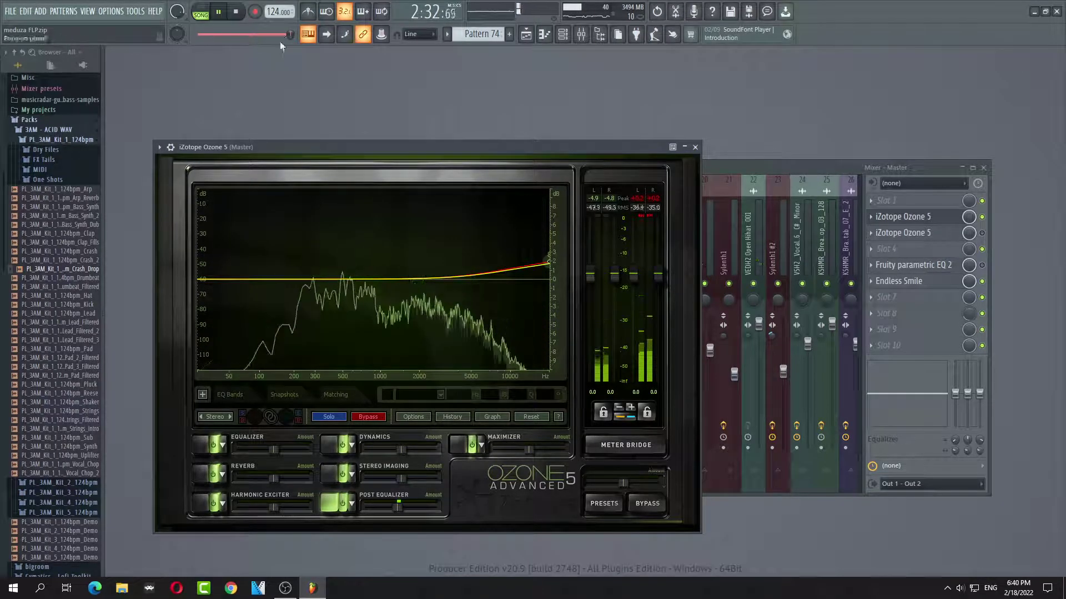
Listen to the master from an earlier part of the song, and stop playback.
left_click(220, 34)
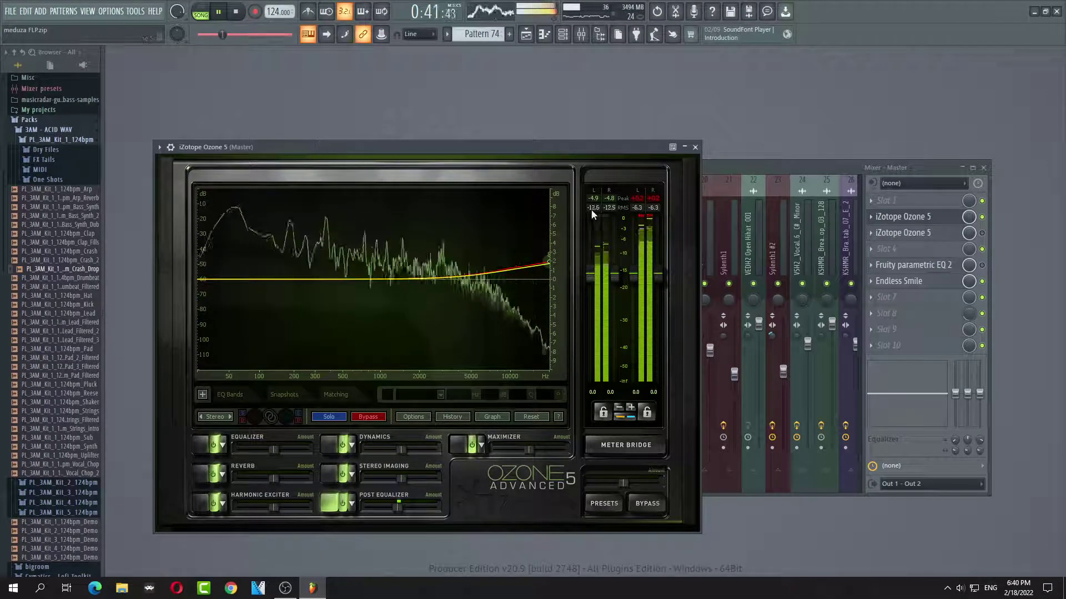
key("space")
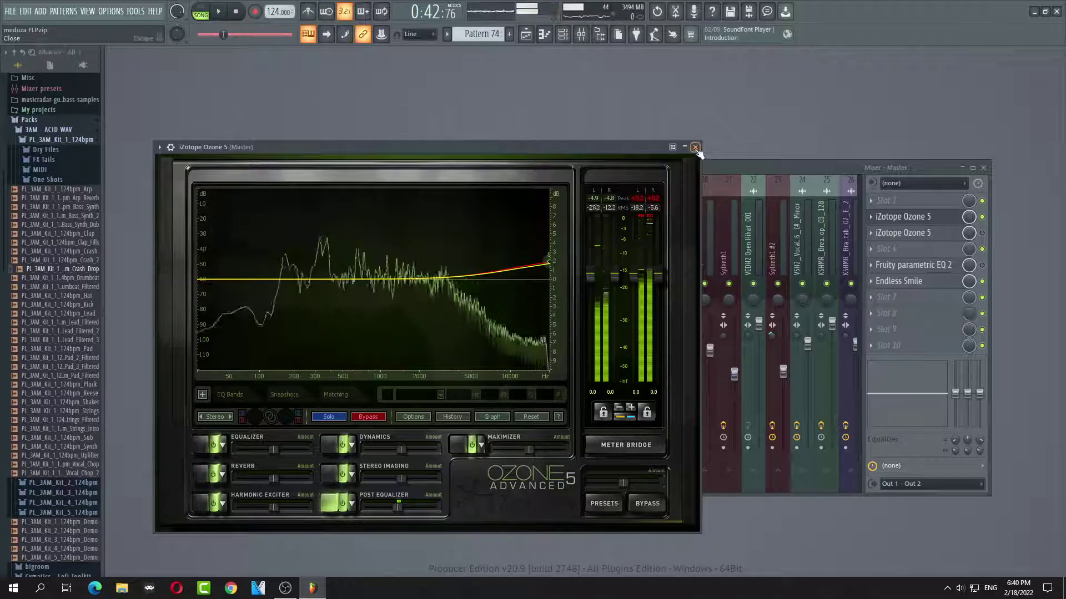
Open the second Ozone 5 instance on the master track, show its Dynamics module and dismiss the Preset Manager.
left_click(893, 234)
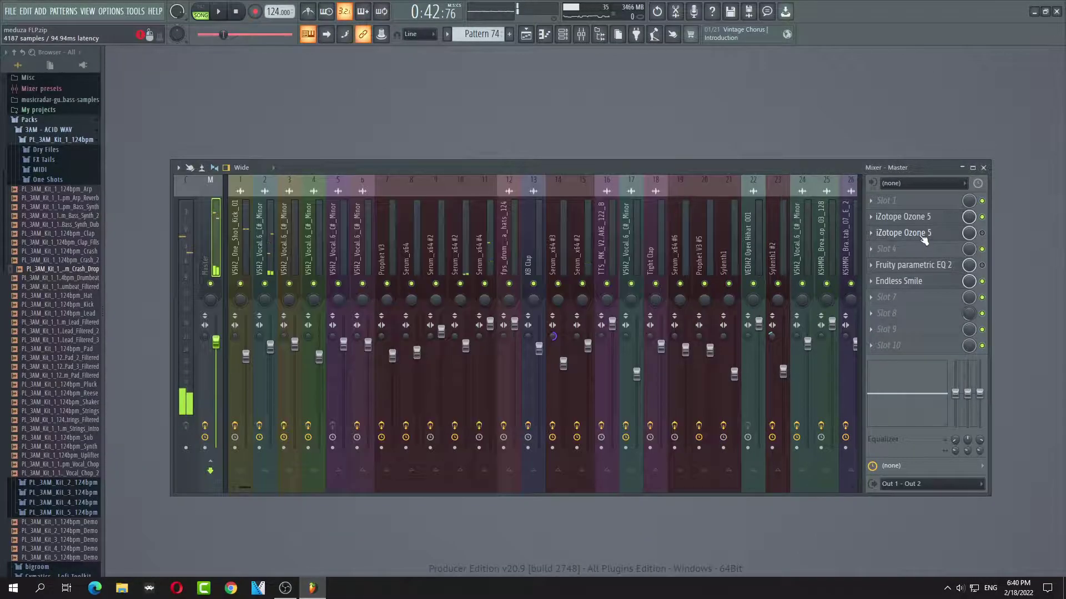
left_click(921, 234)
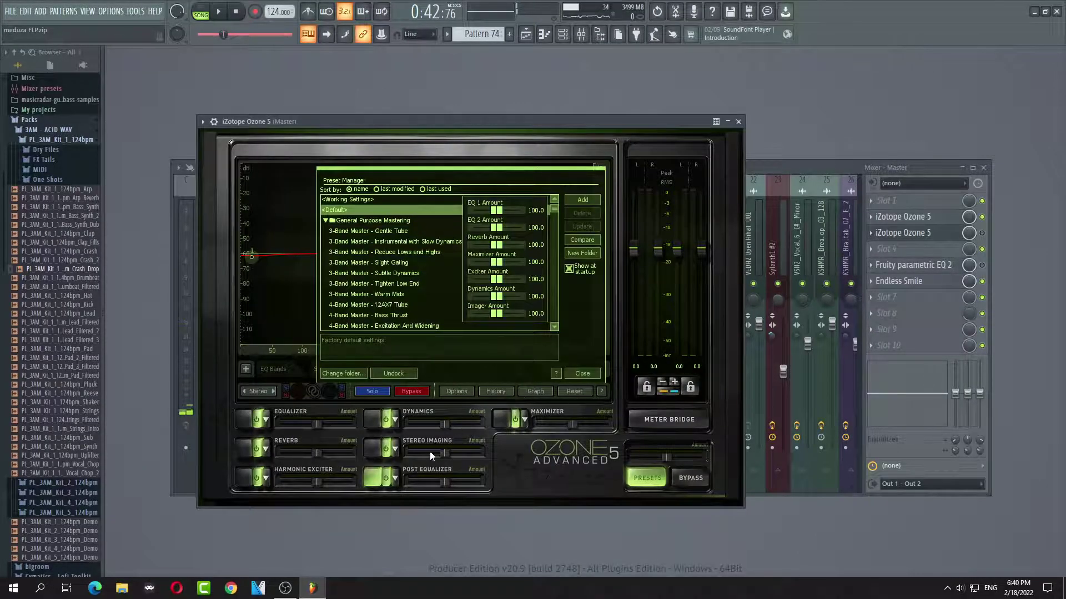
left_click(375, 421)
left_click(582, 374)
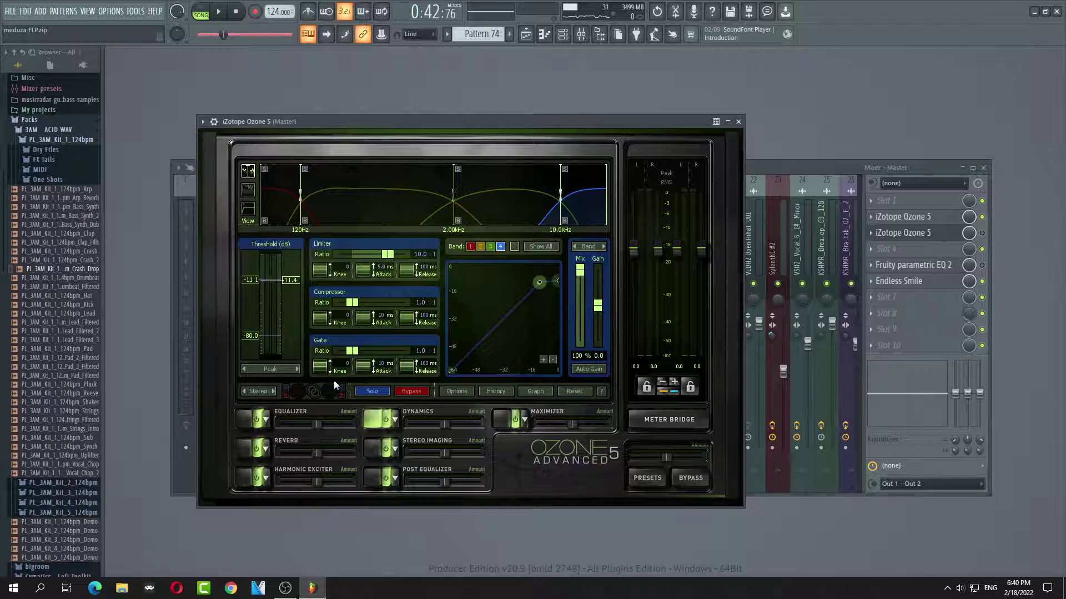
Examine the second instance's Dynamics settings band by band, plus its Reverb and Harmonic Exciter settings.
left_click(368, 418)
left_click(402, 204)
left_click(489, 218)
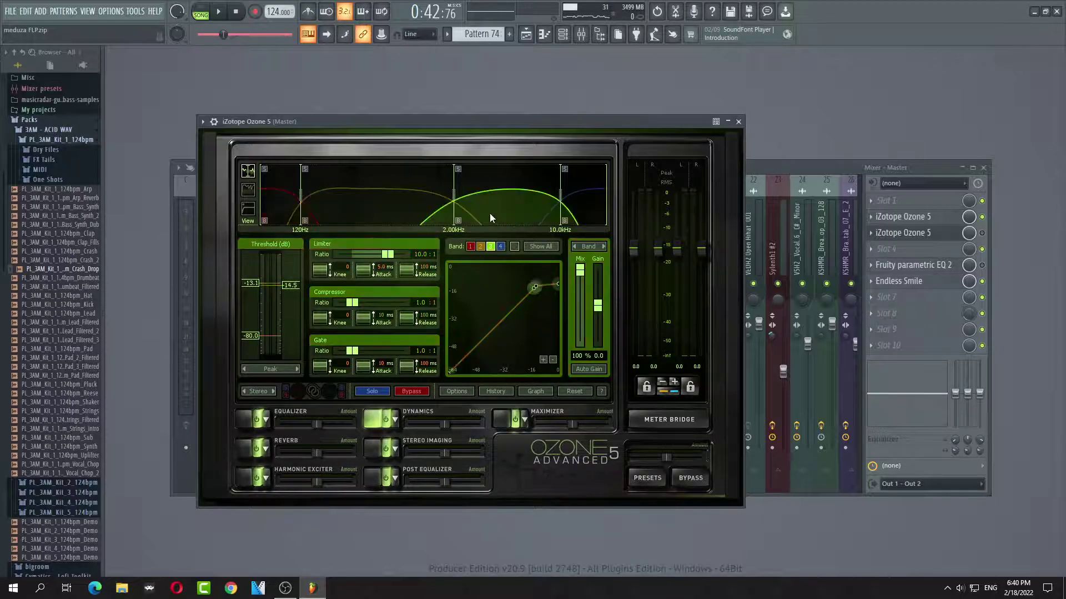
left_click(600, 220)
left_click(245, 450)
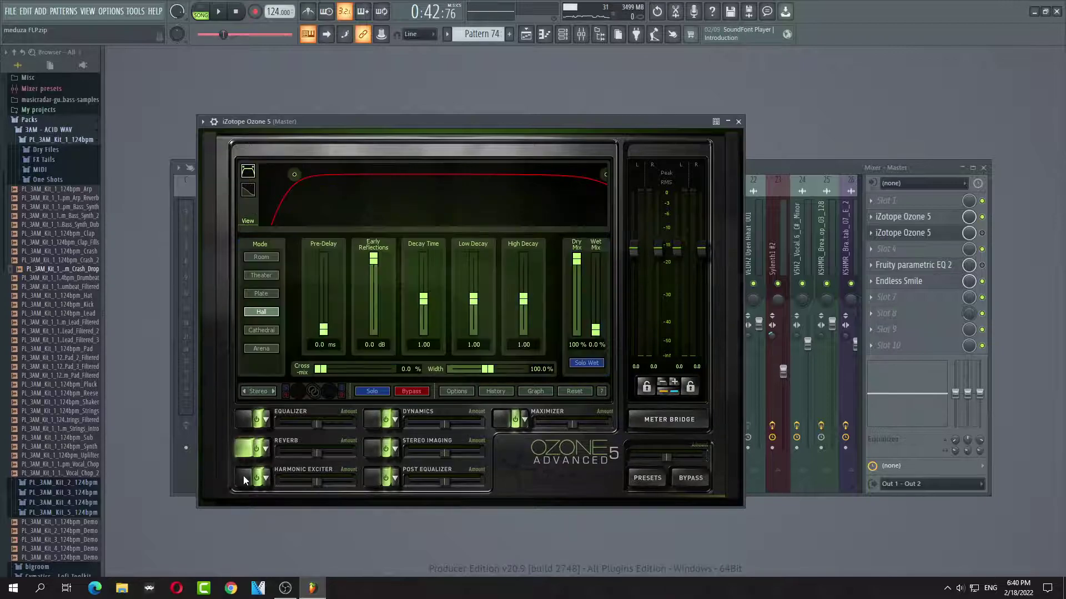
left_click(246, 479)
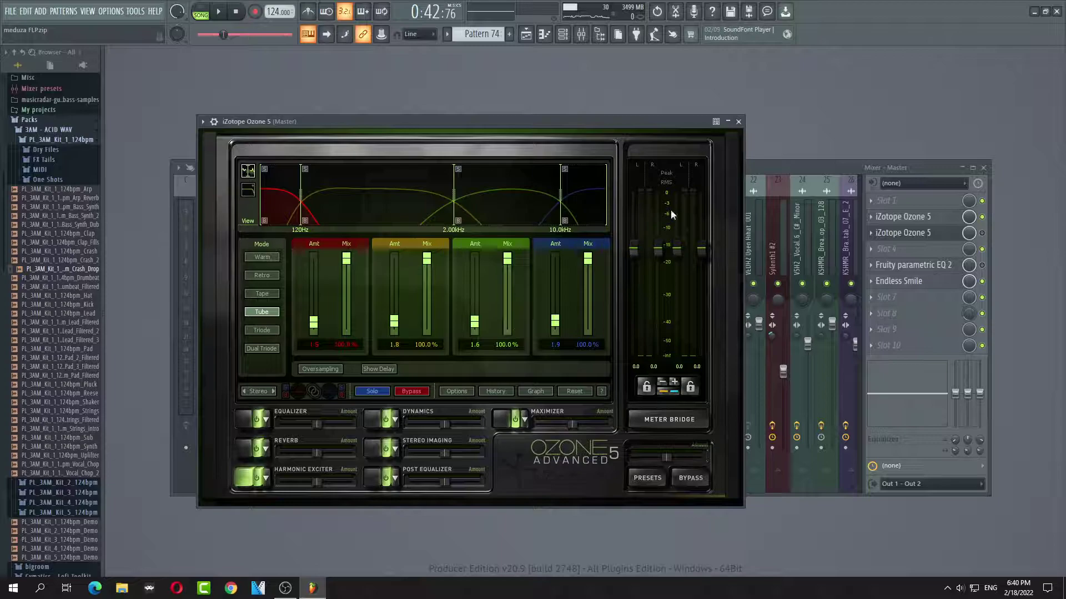
Close the second instance and show the Harmonic Exciter module of the first Ozone 5 on the master track.
left_click(738, 122)
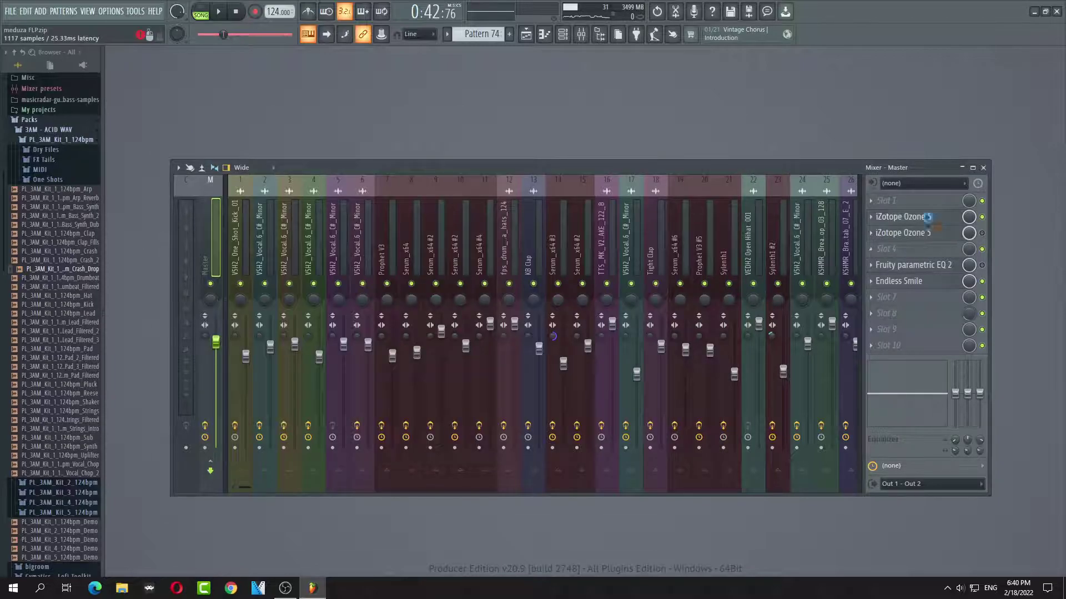
left_click(930, 218)
left_click(492, 378)
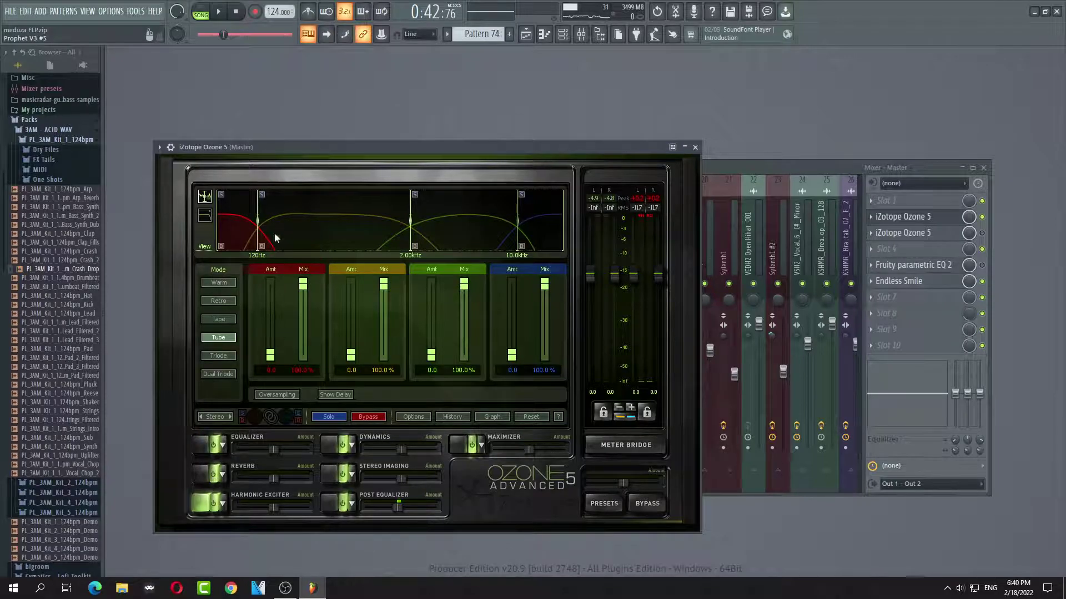
Play the song and raise the Harmonic Exciter amounts to 1.4, 1.3, 1.3 and 1.2 for bands 1 to 4.
key("space")
left_click_drag(270, 355, 272, 355)
left_click_drag(350, 355, 351, 358)
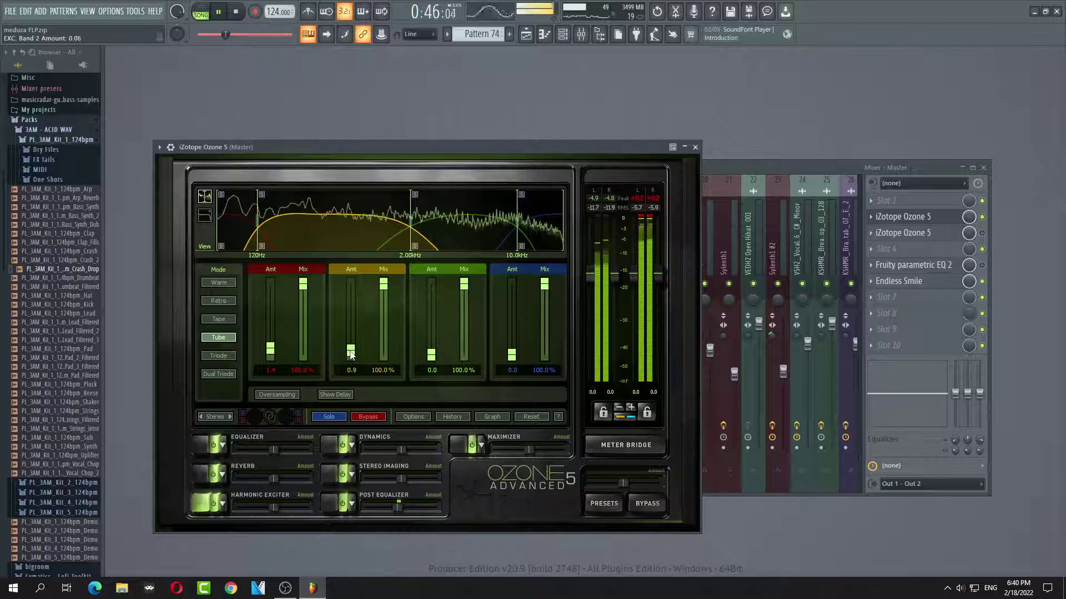
left_click_drag(431, 359, 432, 357)
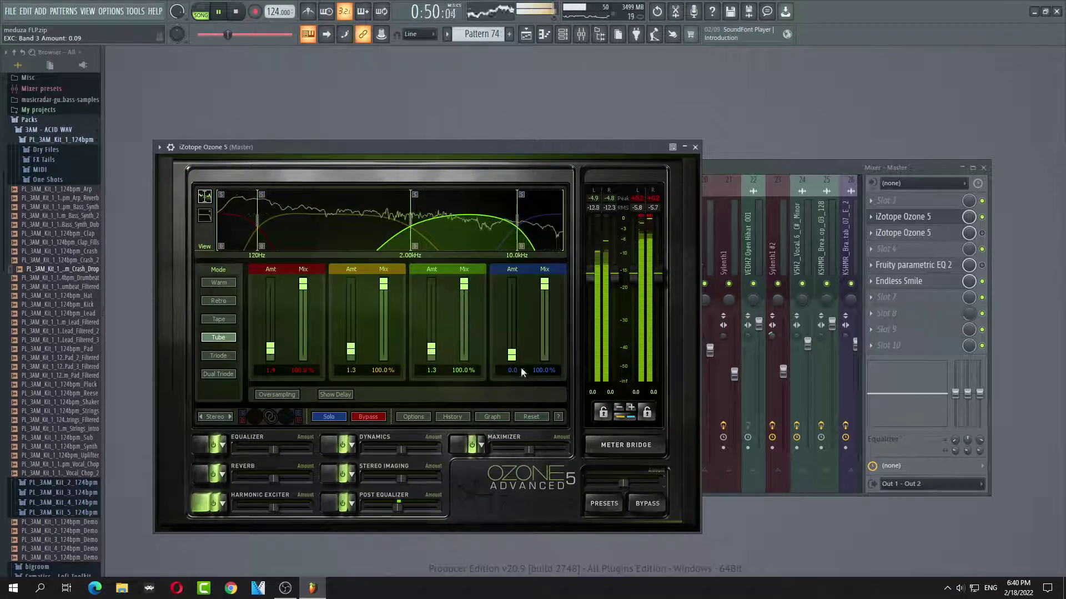
left_click_drag(511, 354, 513, 356)
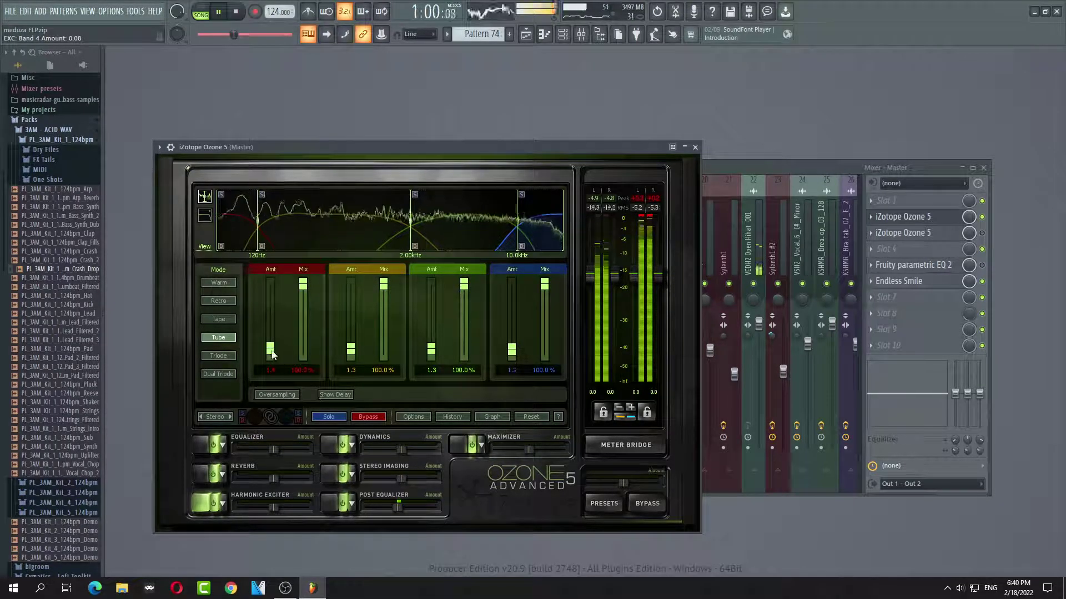
Lower the Harmonic Exciter amounts to 0.9, 0.8, 0.7 and 0.5 for bands 1 to 4 during playback.
left_click_drag(514, 358, 514, 360)
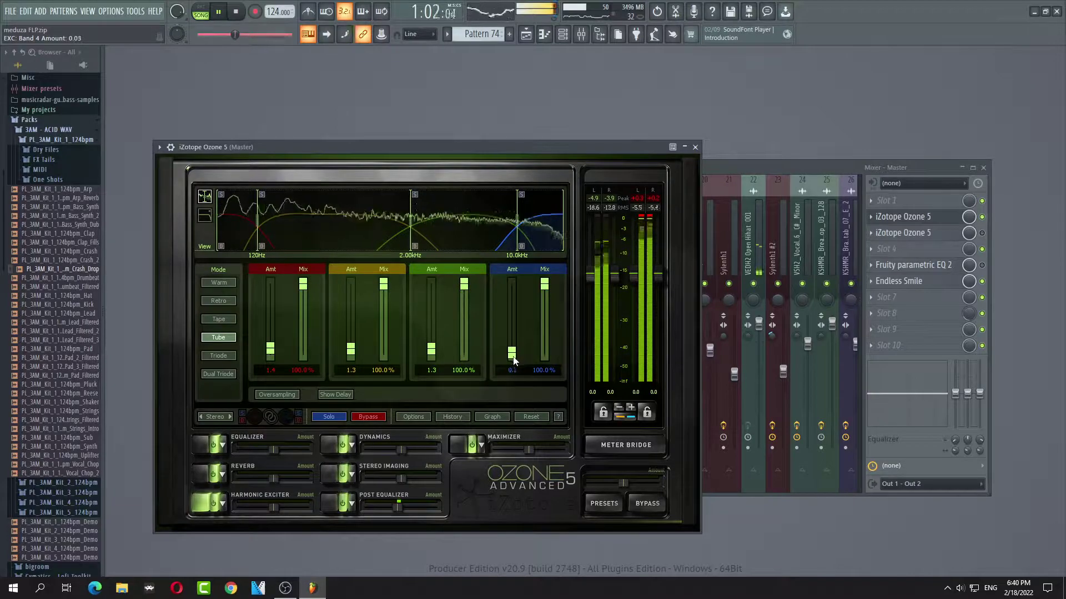
left_click_drag(434, 355, 434, 359)
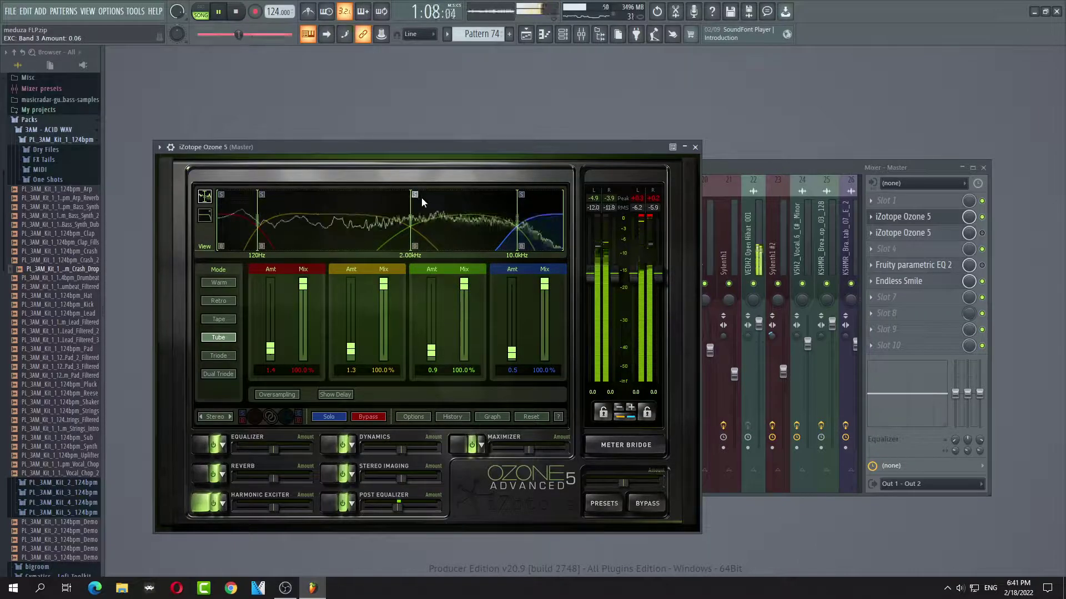
left_click_drag(259, 194, 259, 193)
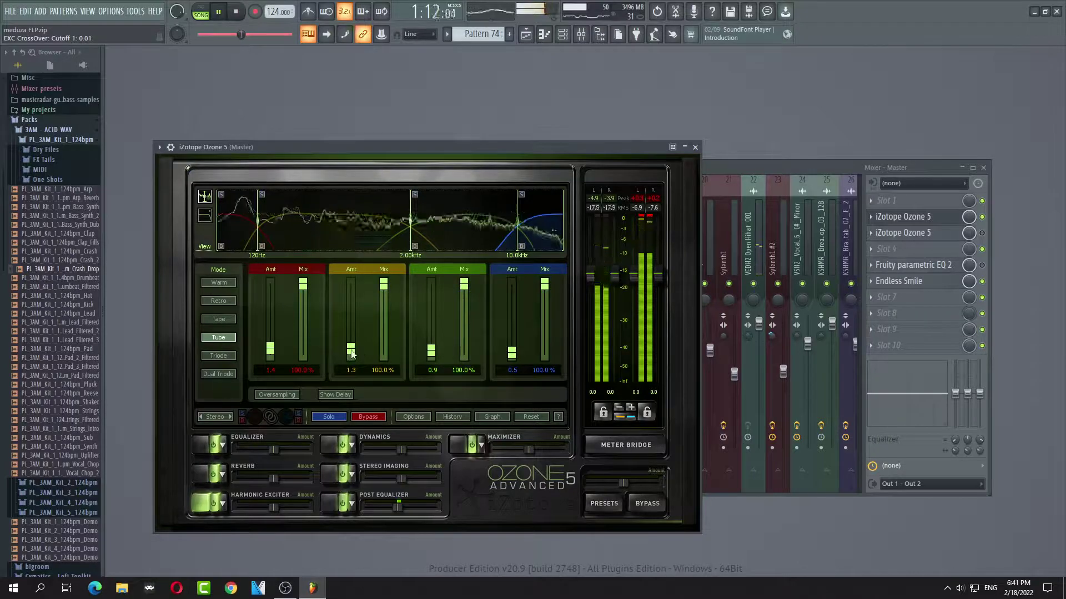
left_click_drag(351, 350, 354, 356)
left_click_drag(432, 351, 432, 354)
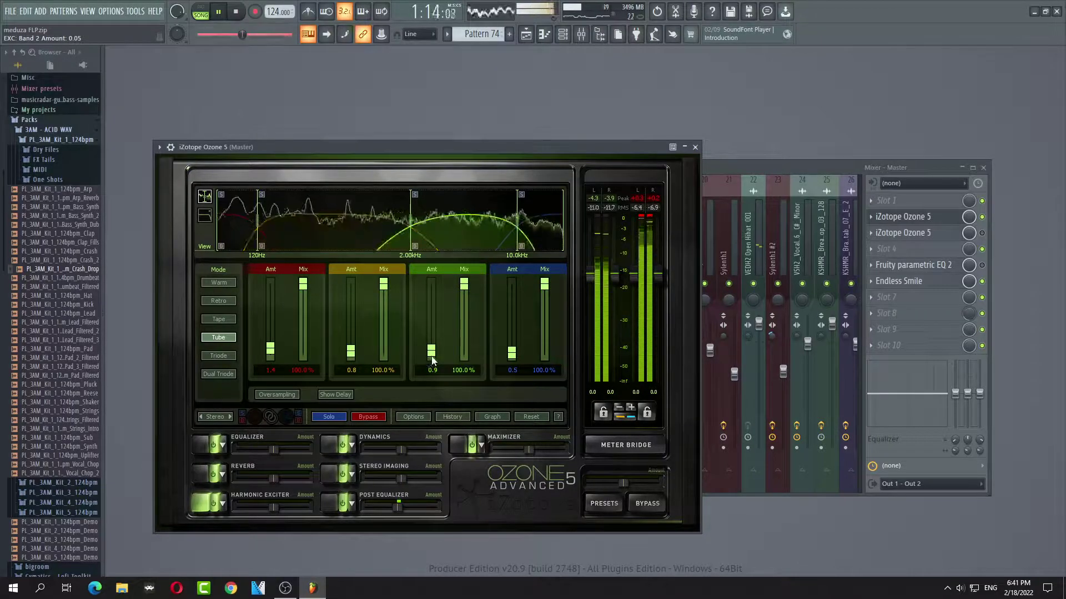
left_click_drag(271, 351, 271, 354)
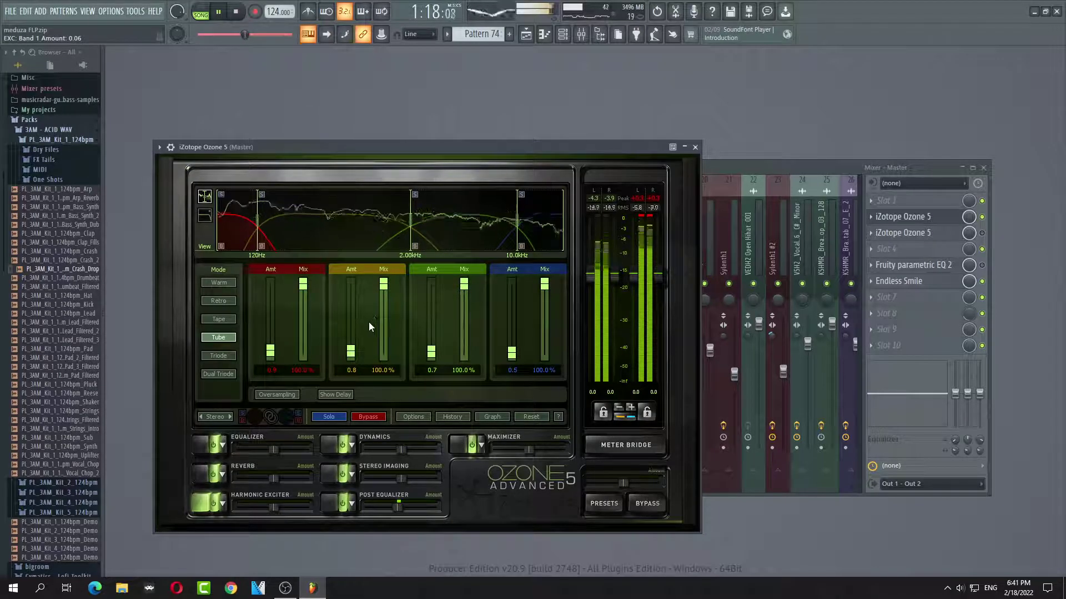
Compare the sound with the Harmonic Exciter bypassed, and set its band amounts to 1.4, 1.1, 1.1 and 0.0.
left_click(212, 505)
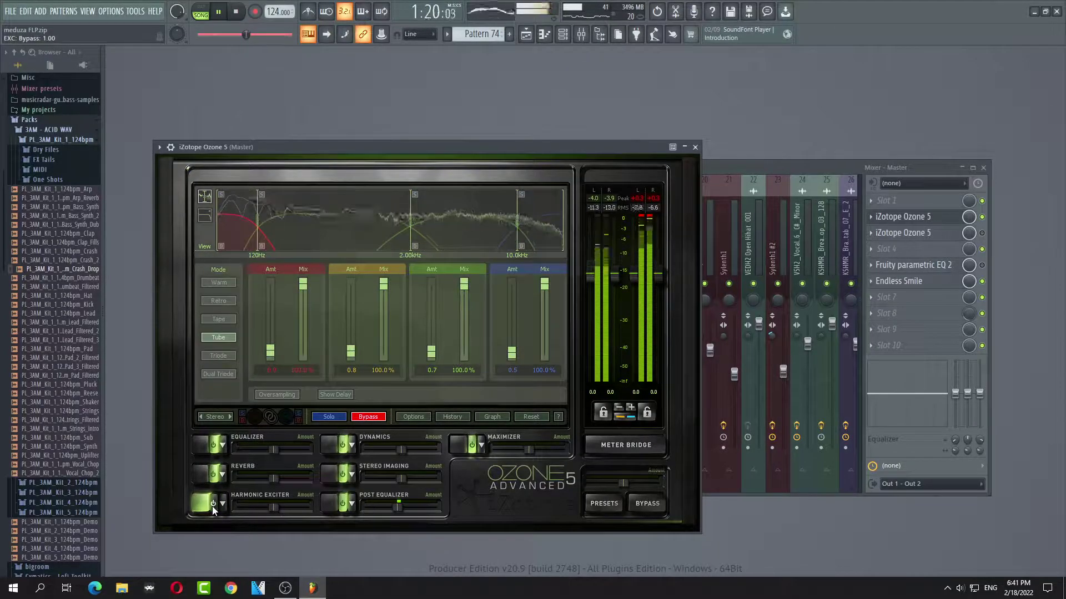
left_click(212, 505)
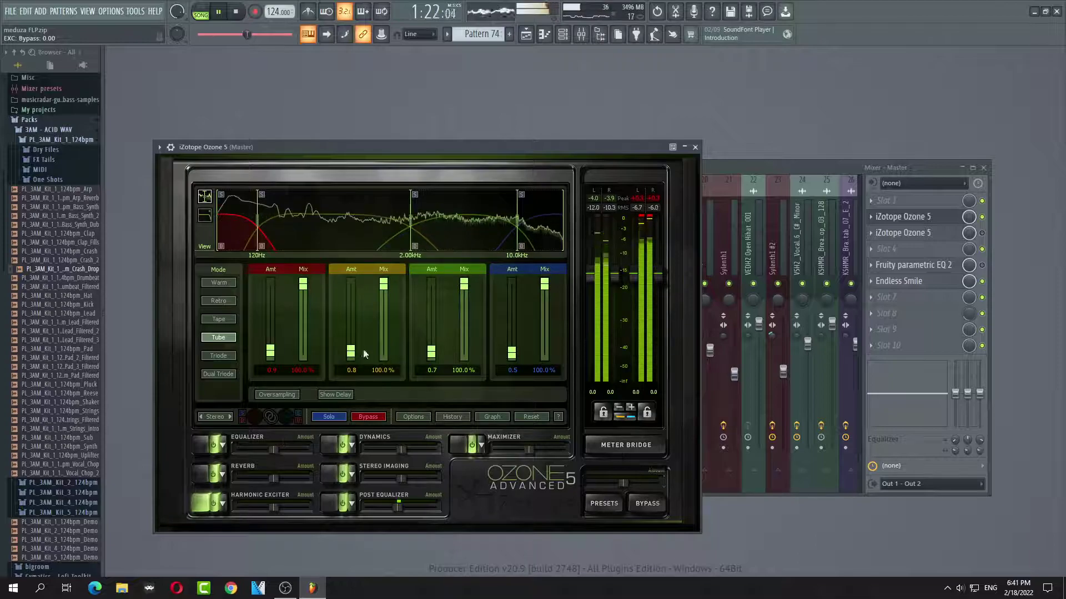
left_click_drag(350, 351, 388, 374)
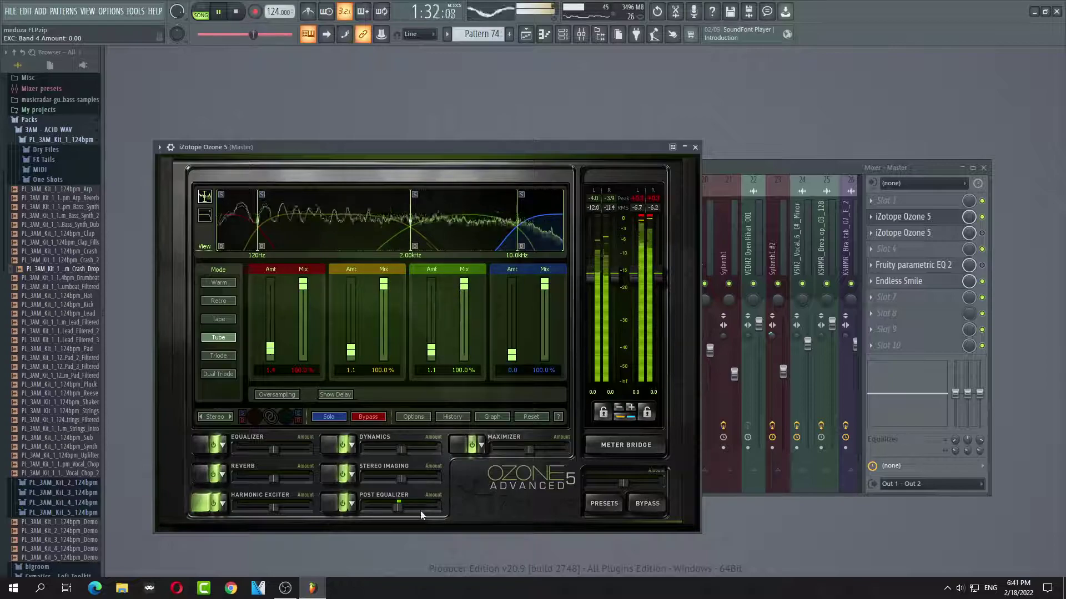
Set the Post Equalizer amount to 0.50 and show the Post Equalizer curve.
left_click(400, 508)
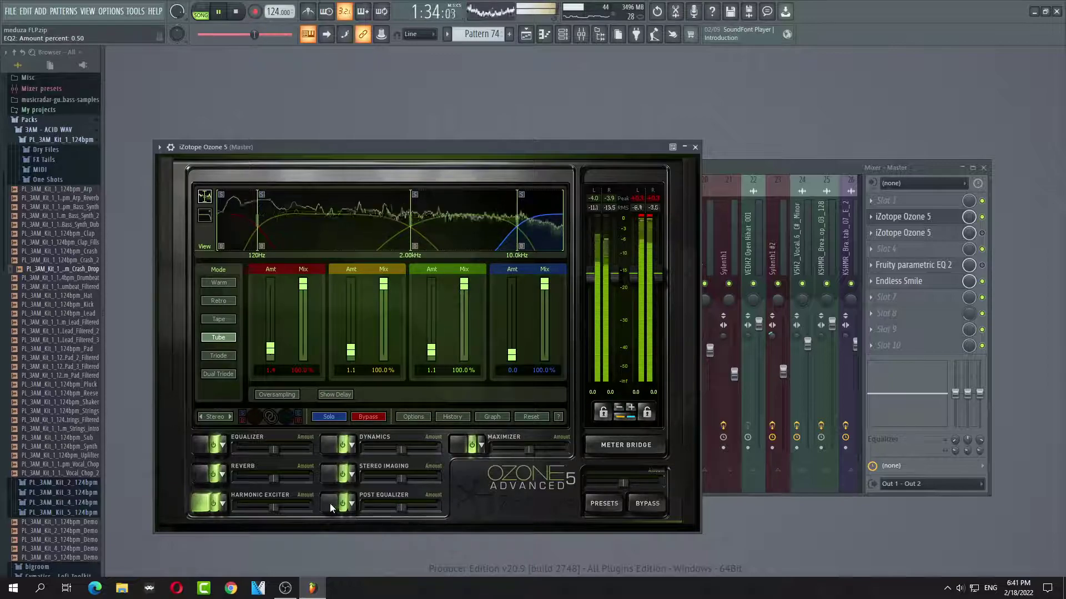
left_click(330, 504)
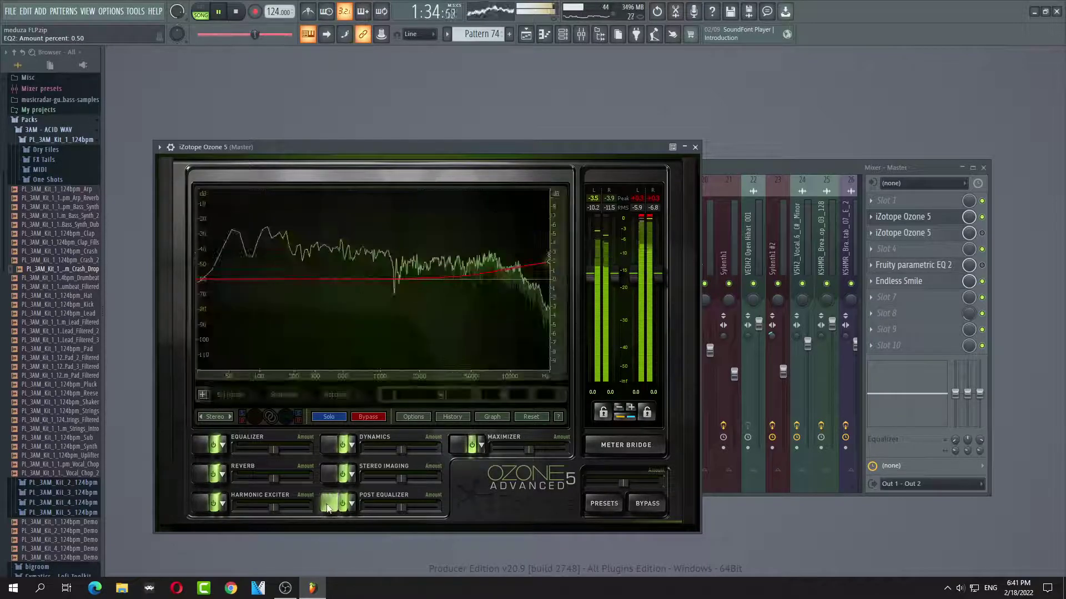
Compare the sound with the Equalizer bypassed and re-enabled, and view the Reverb settings.
left_click(213, 445)
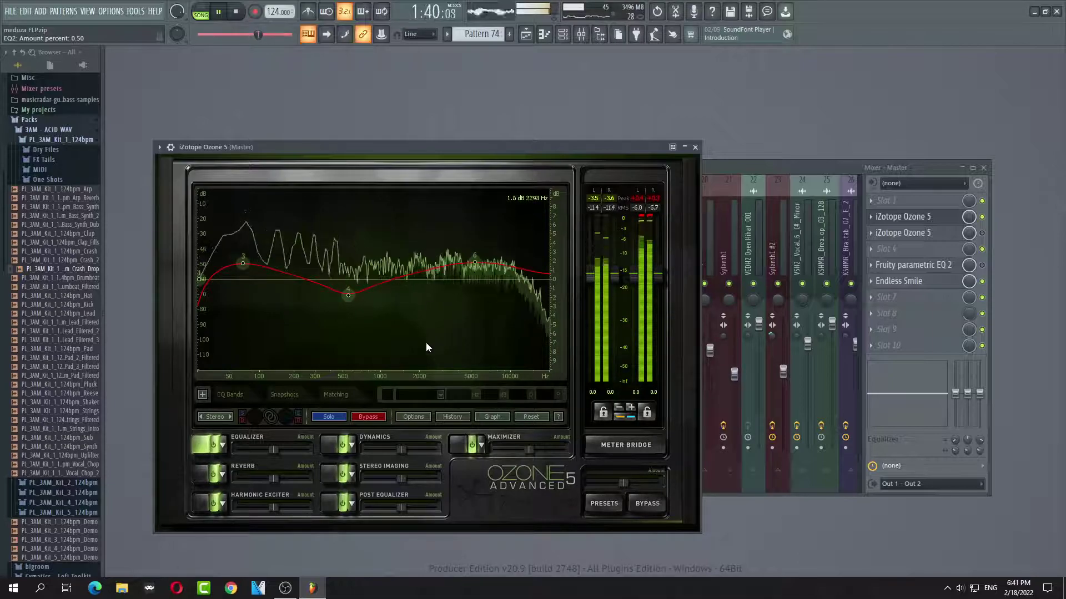
left_click(214, 447)
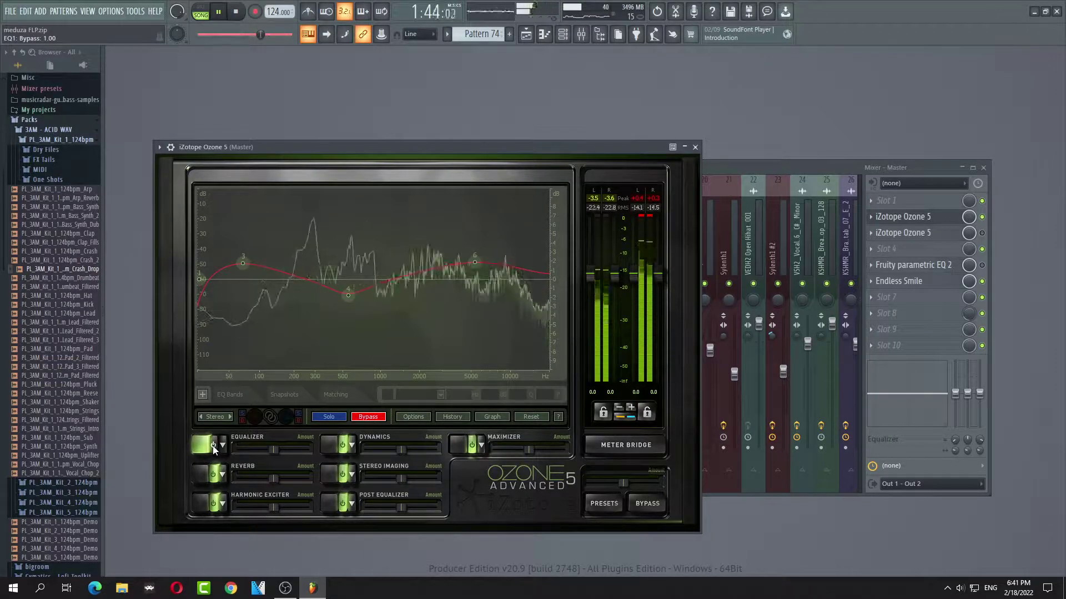
left_click(214, 447)
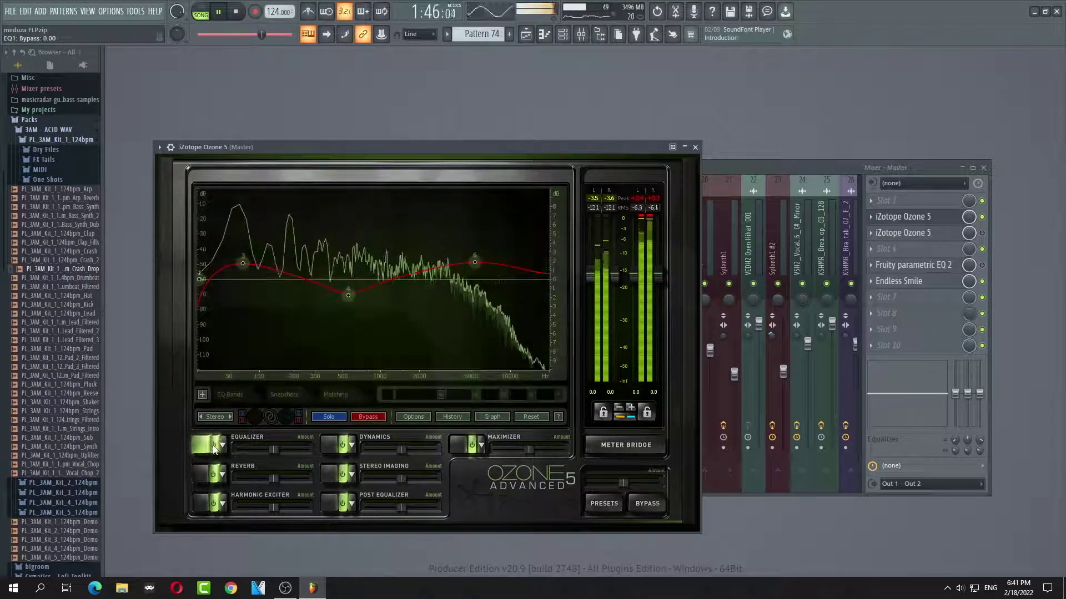
left_click(207, 476)
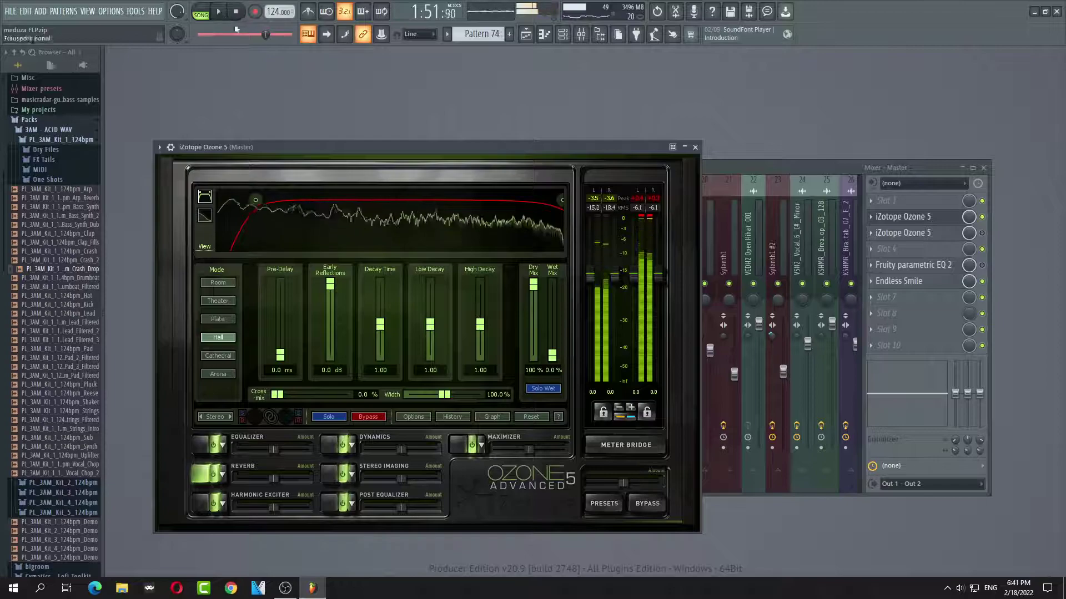
Switch the master track from the first to the second Ozone instance and listen from about bar 5 in the Playlist.
left_click(695, 148)
key("space")
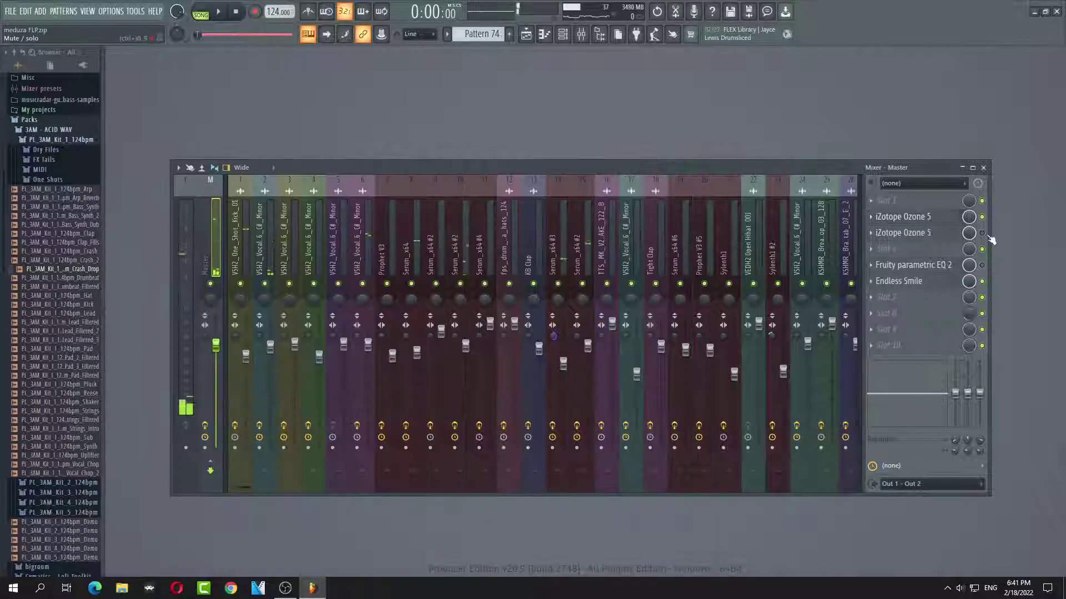
left_click(88, 11)
left_click(103, 29)
key("space")
left_click(406, 76)
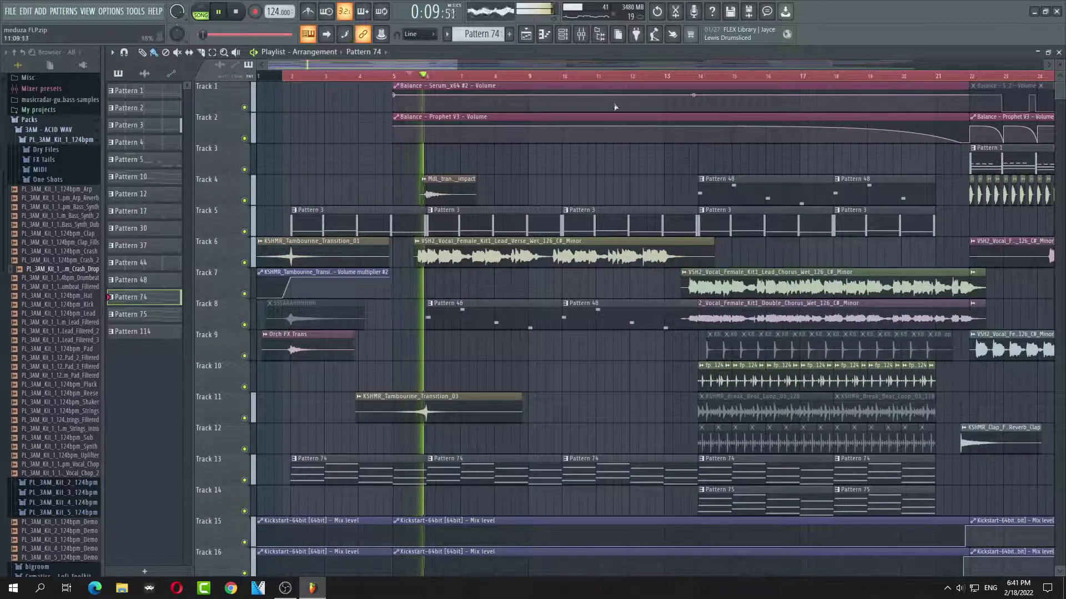
left_click(220, 12)
left_click(1058, 52)
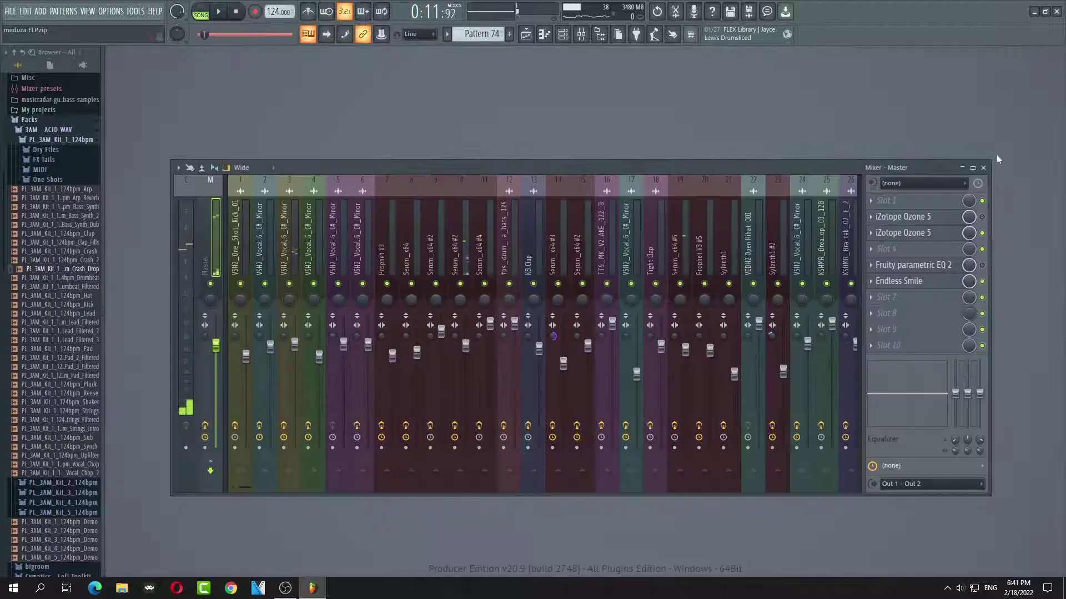
Examine the second Ozone instance's Equalizer, Reverb, Harmonic Exciter, Dynamics, Stereo Imaging and Post Equalizer settings.
left_click(933, 238)
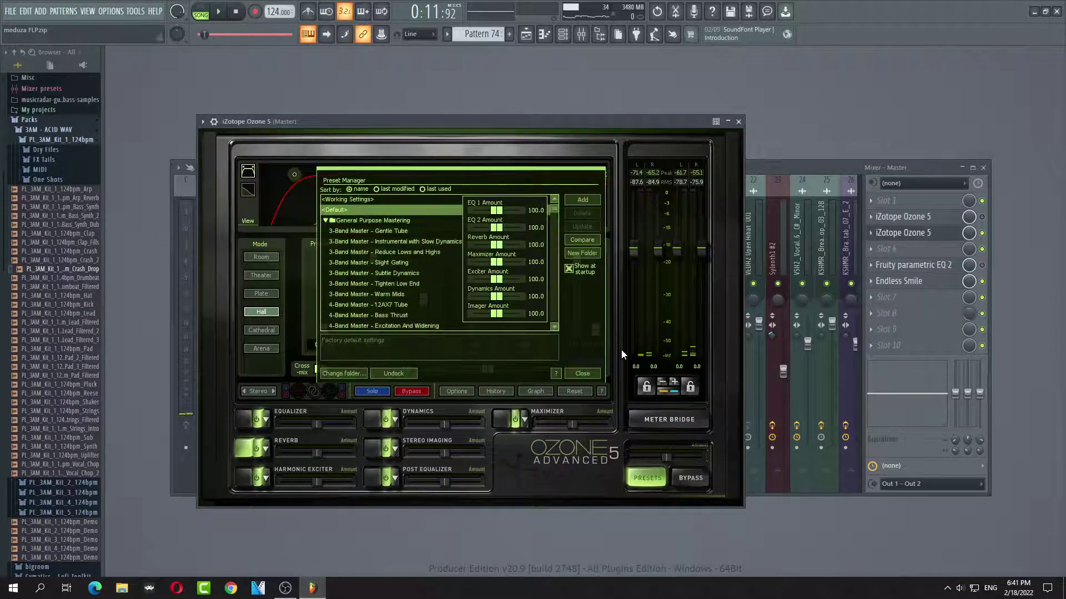
left_click(586, 376)
left_click(240, 423)
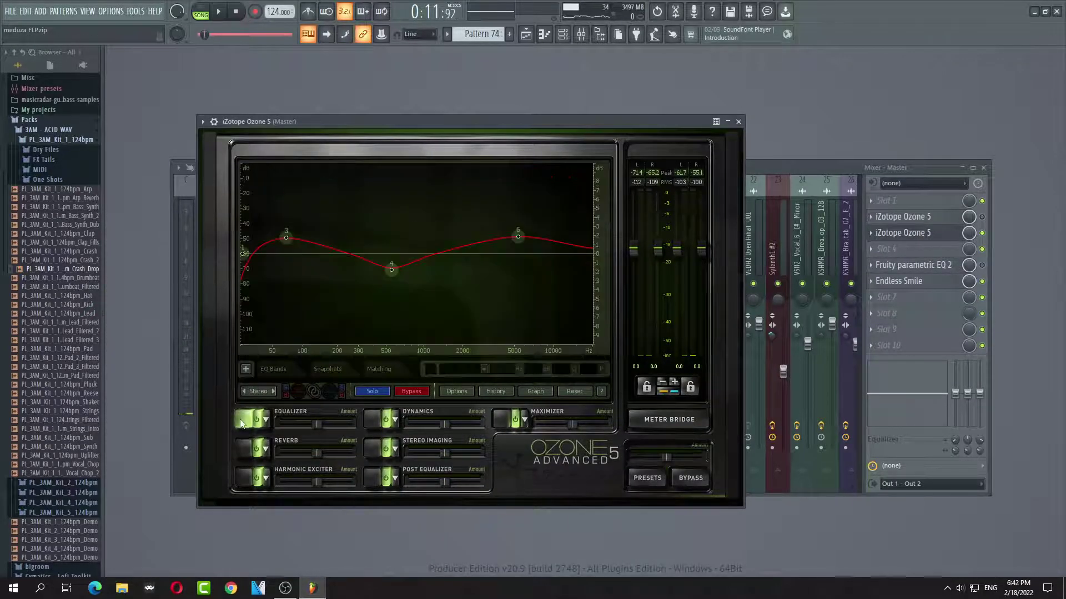
left_click(244, 449)
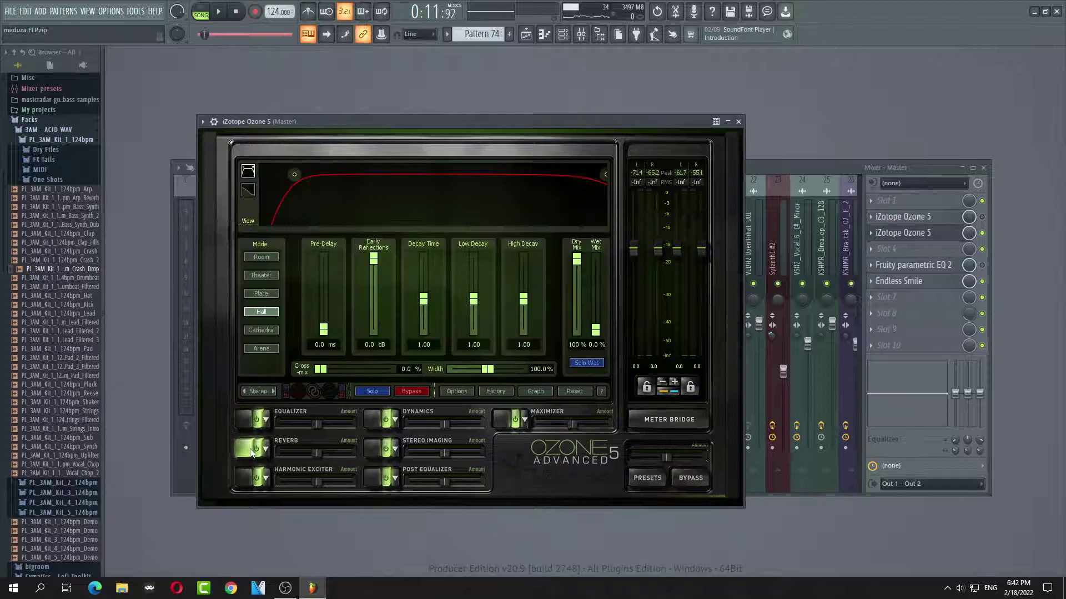
left_click(245, 479)
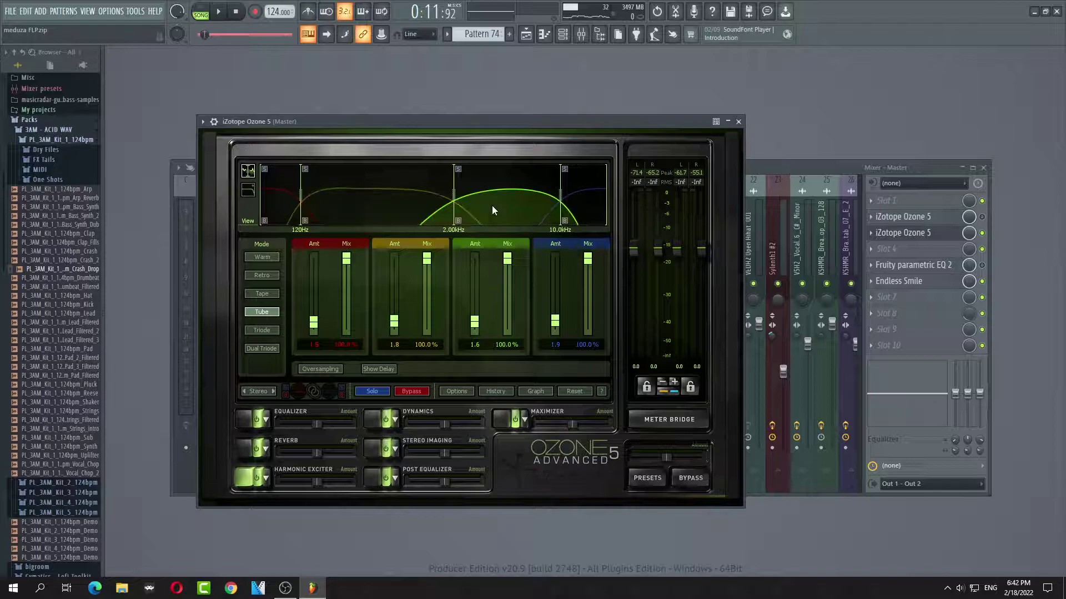
left_click(373, 428)
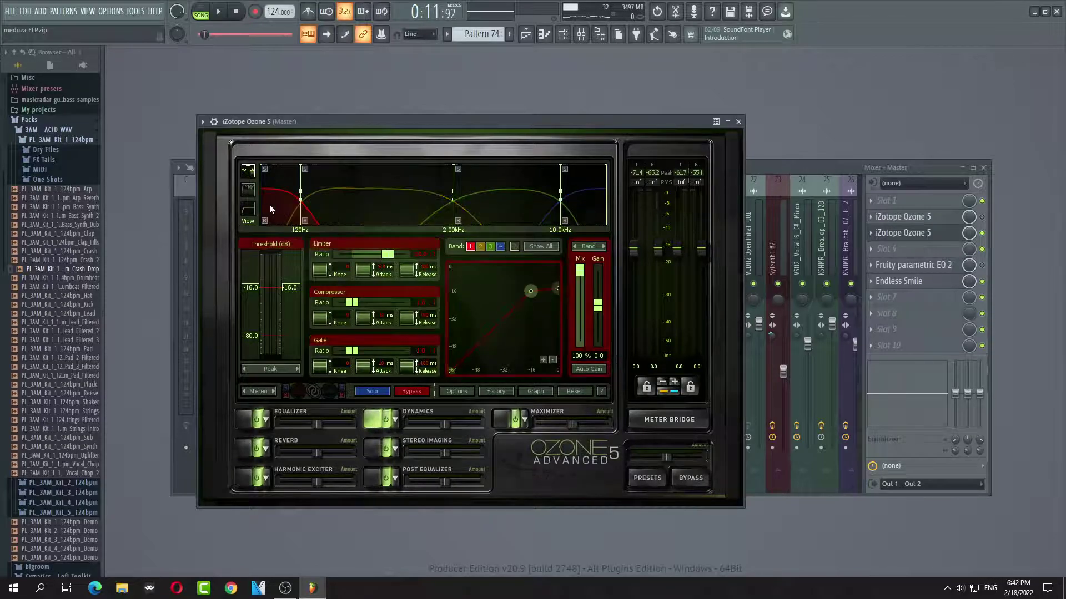
left_click(375, 450)
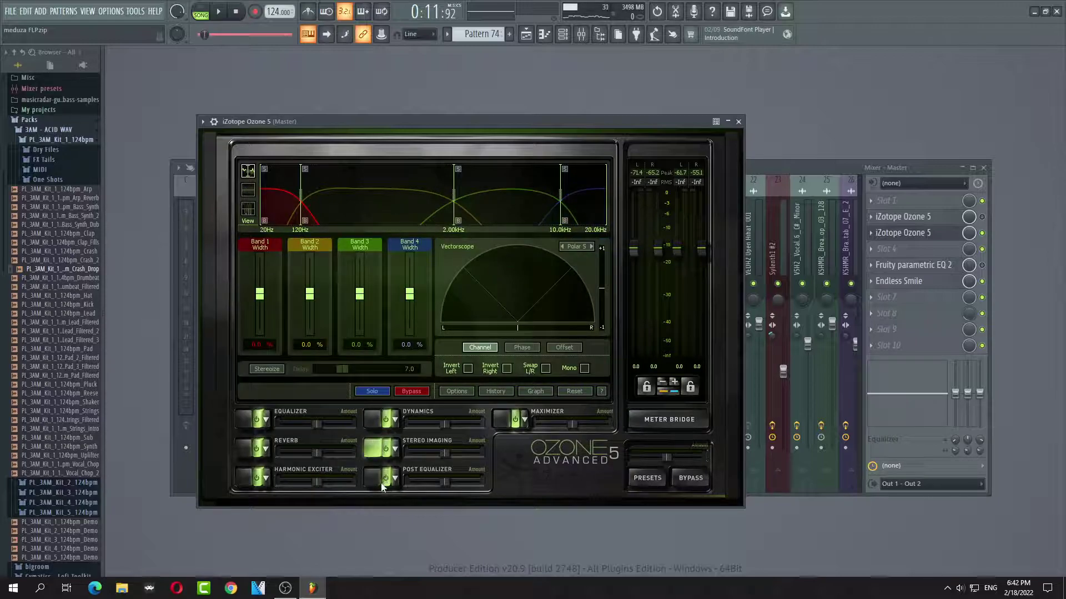
left_click(376, 479)
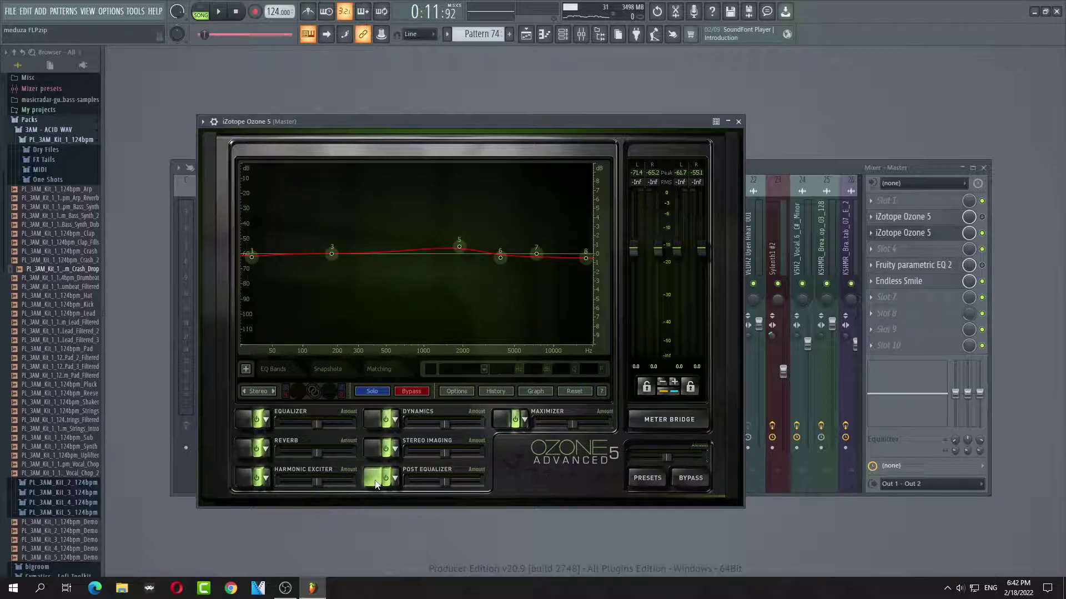
left_click(248, 425)
Switch the master track back to the first Ozone 5 instance, open it and dismiss its Preset Manager.
left_click(738, 121)
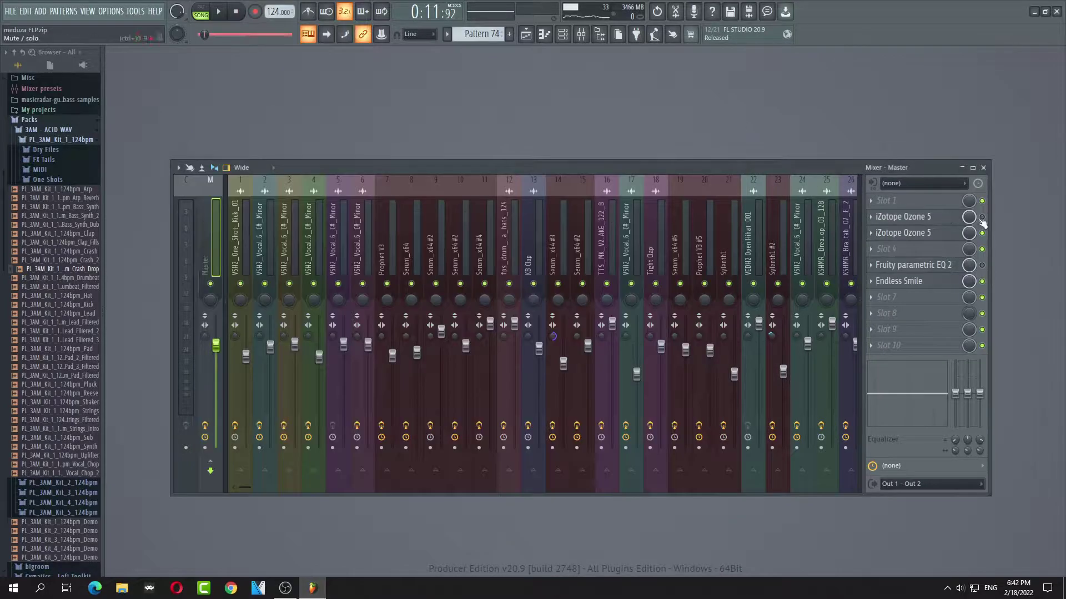
left_click(913, 221)
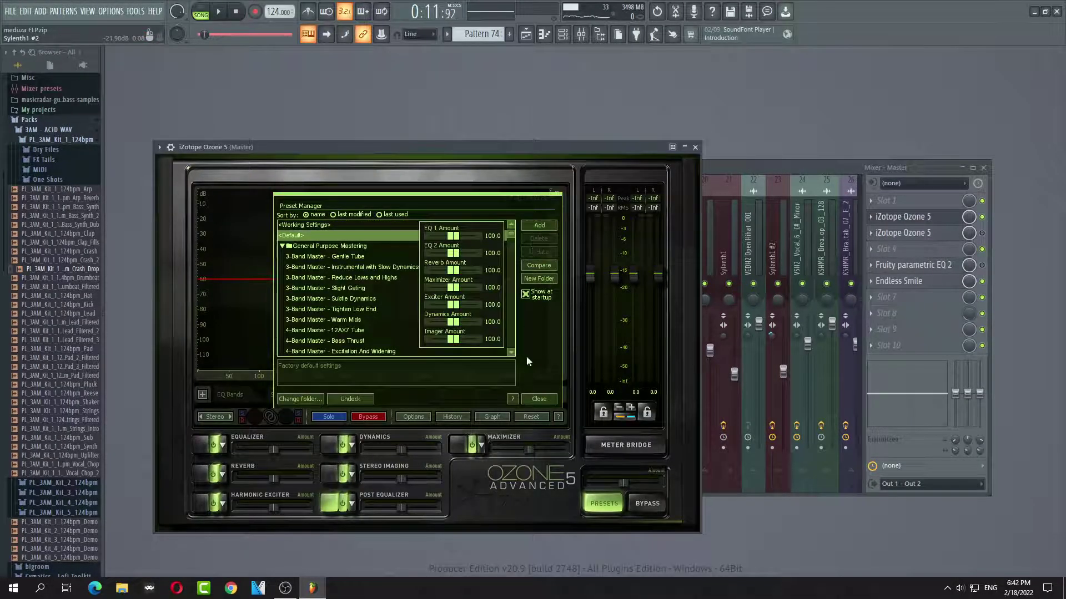
left_click(548, 400)
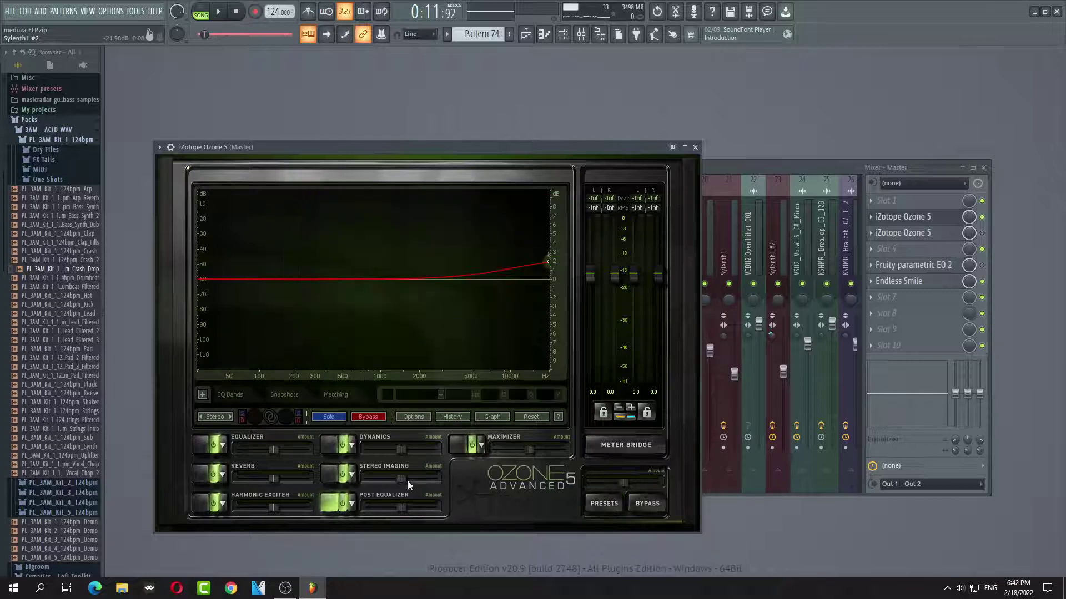
Apply the "Add Digital Presence - Complex" preset to the Post Equalizer and close the preset list.
left_click(351, 503)
left_click(467, 349)
left_click(473, 359)
left_click(474, 367)
left_click(476, 381)
scroll(479, 356, "down", 1)
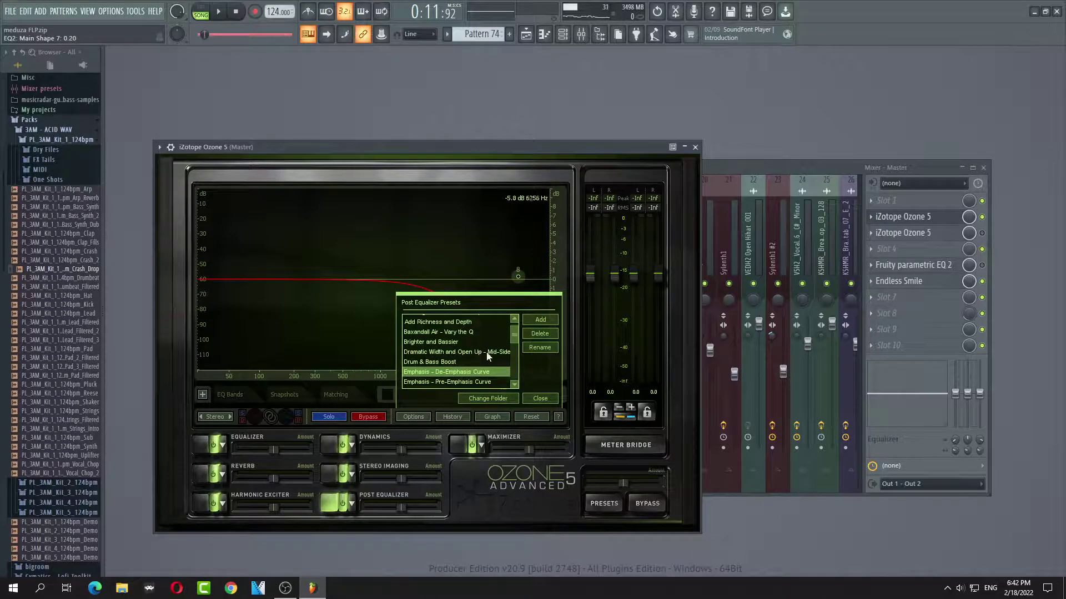
left_click(470, 330)
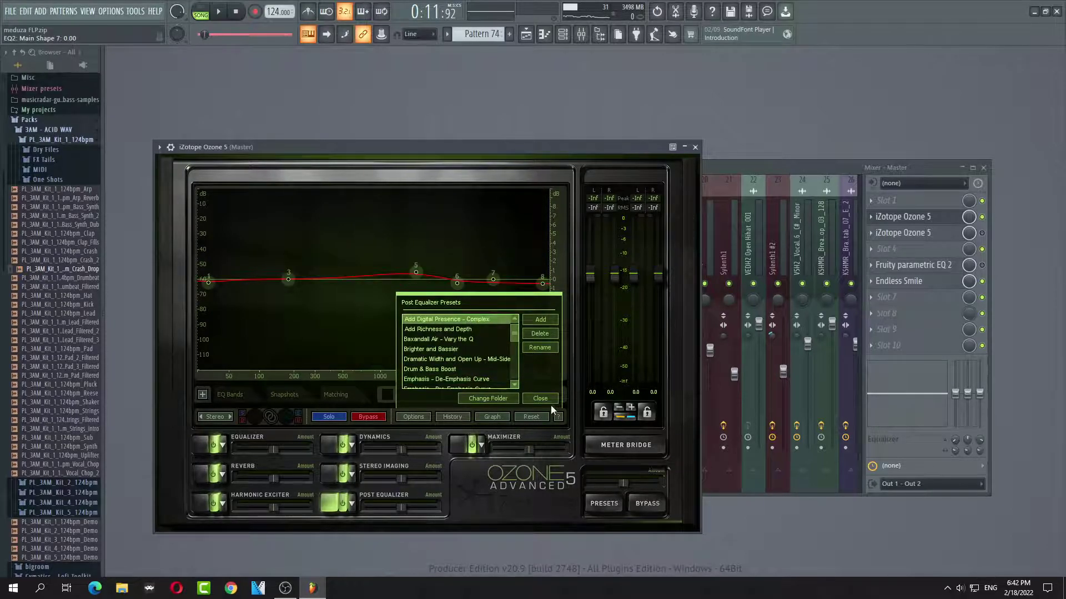
Play the song and raise the Reverb module's low cutoff filter to about 199 Hz.
key("space")
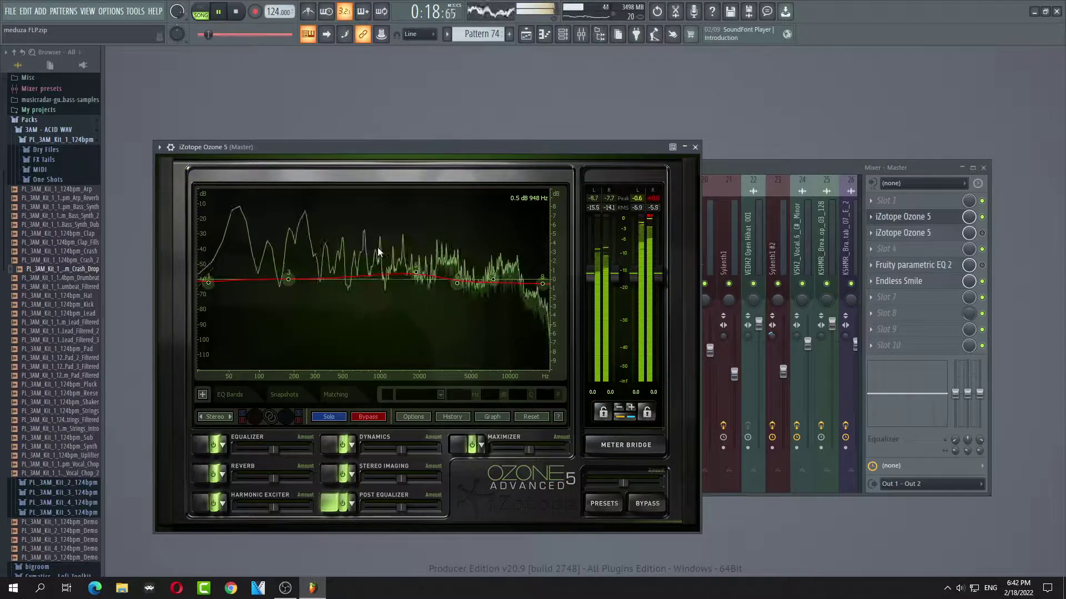
left_click(205, 477)
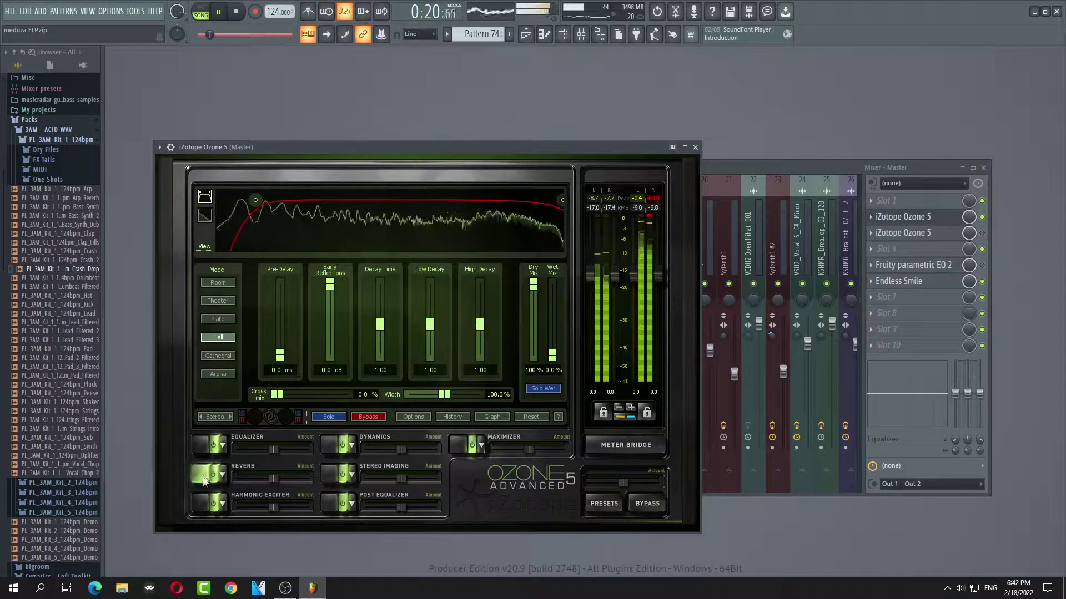
left_click_drag(260, 201, 281, 201)
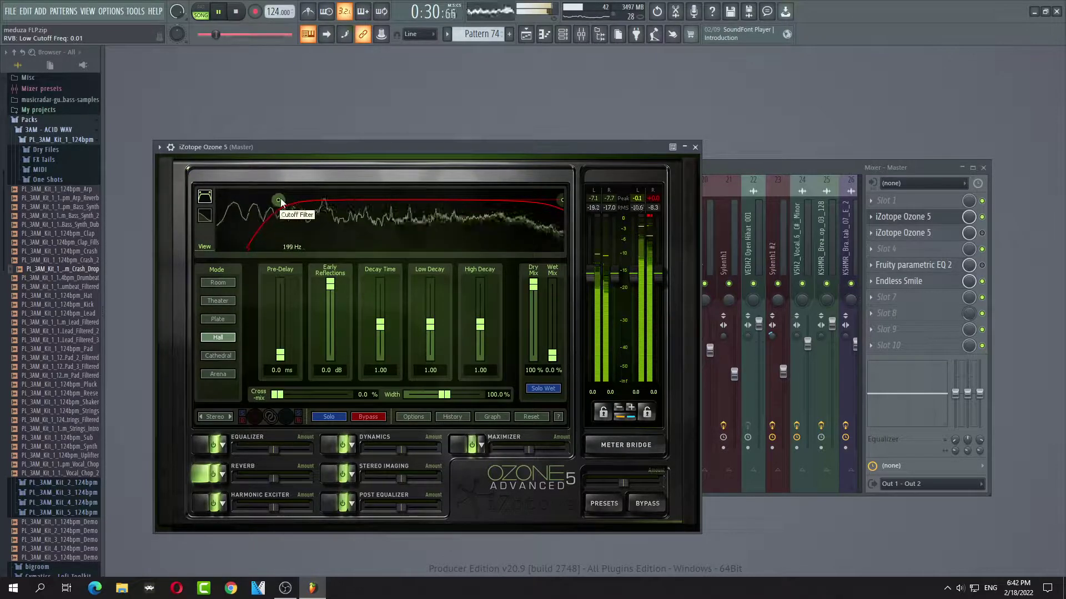
Check the Reverb module's decay graph, return to its filter view and raise the low cutoff filter to about 236 Hz.
left_click(205, 216)
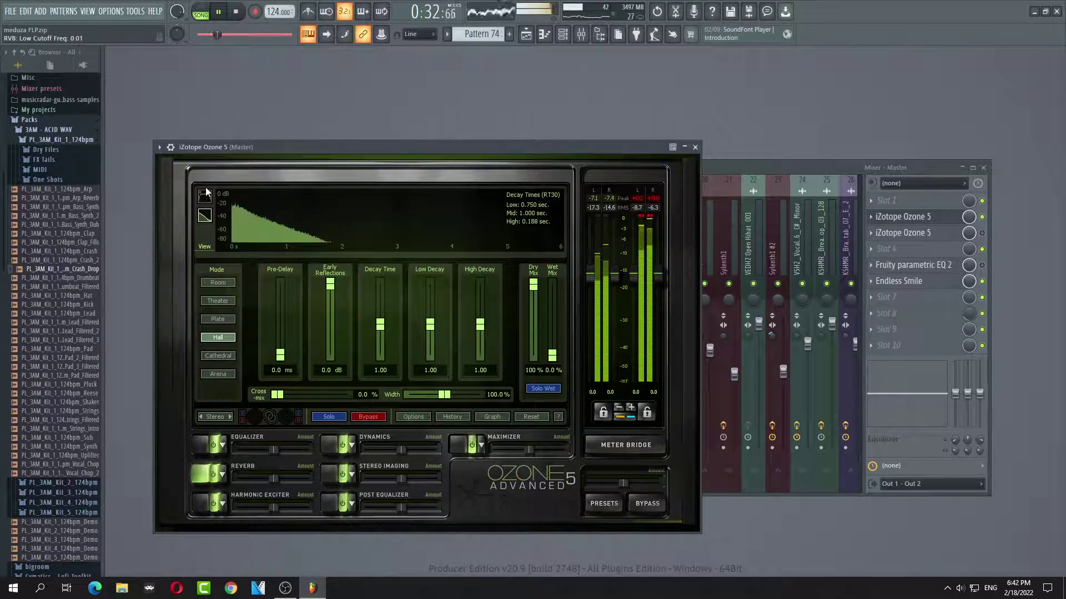
left_click(211, 199)
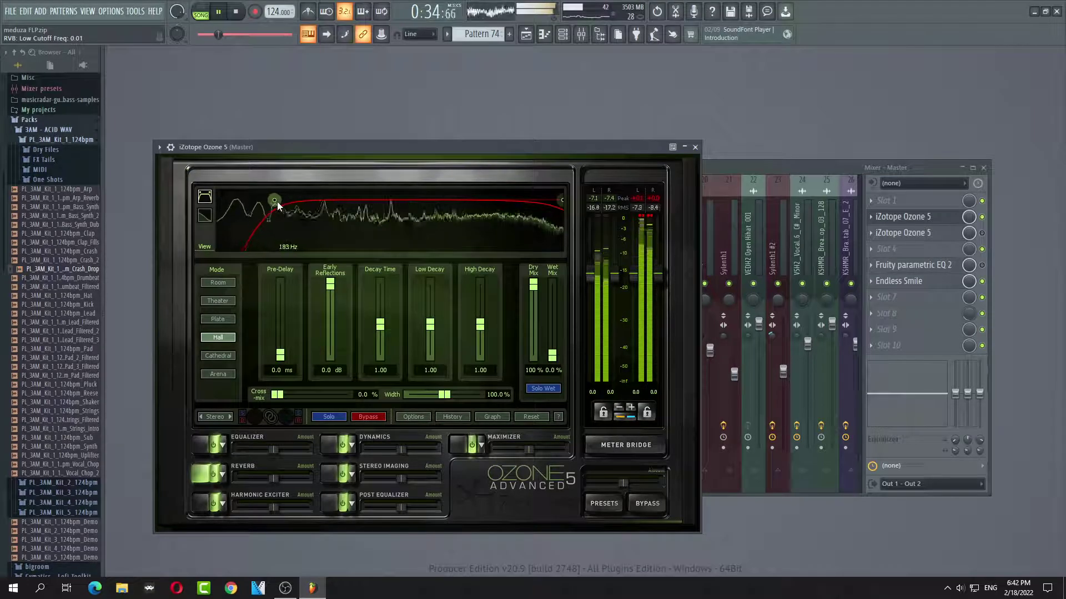
left_click_drag(282, 202, 286, 199)
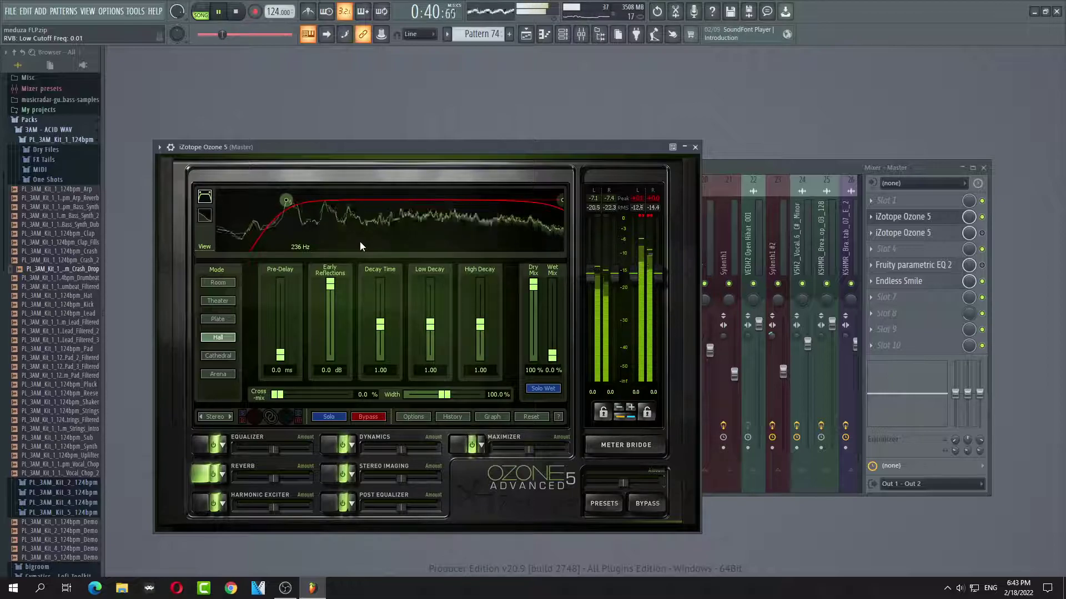
Review the Stereo Imaging module while the song plays, stop playback and close the Ozone 5 window.
left_click(332, 477)
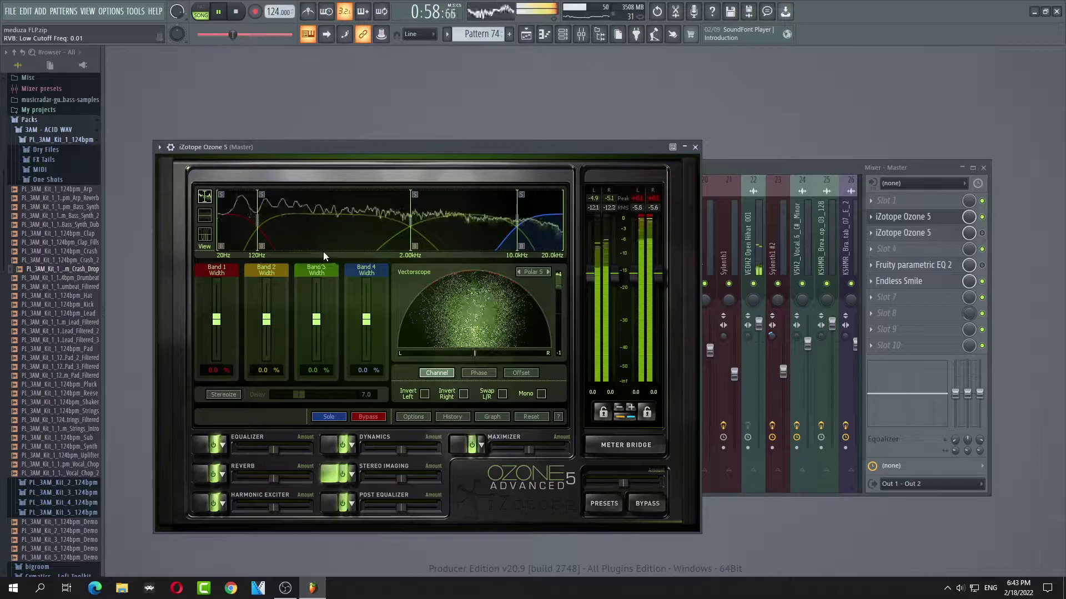
key("space")
key("space")
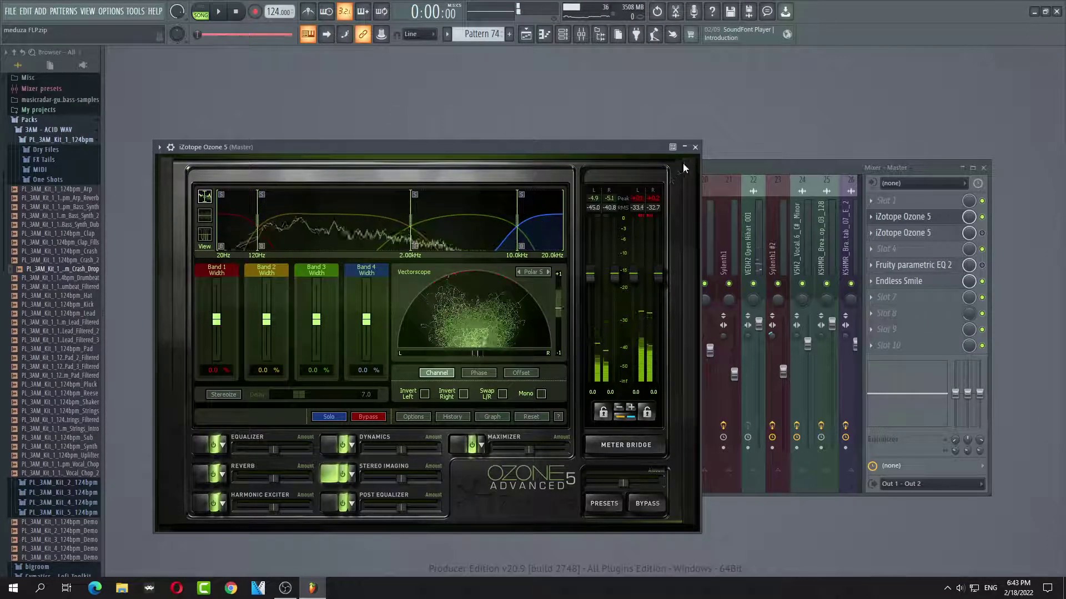
key("Escape")
Find the Voxengo SPAN analyzer among all effect plugins and load it into slot 7 of the master track.
left_click(873, 297)
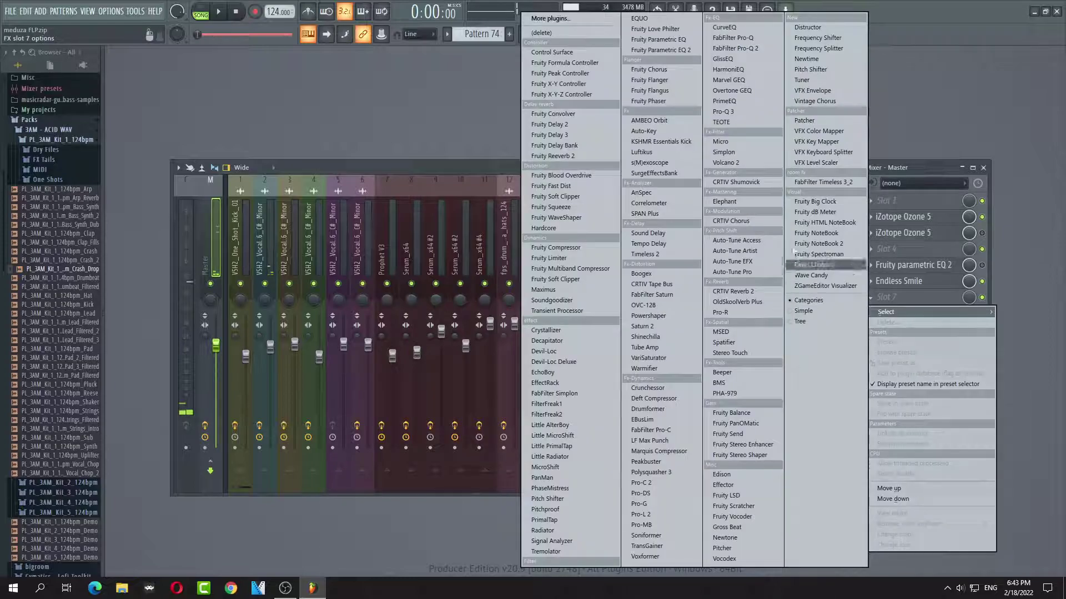
left_click(551, 20)
type("dpsn")
key("BackSpace")
key("BackSpace")
key("BackSpace")
key("BackSpace")
type("span")
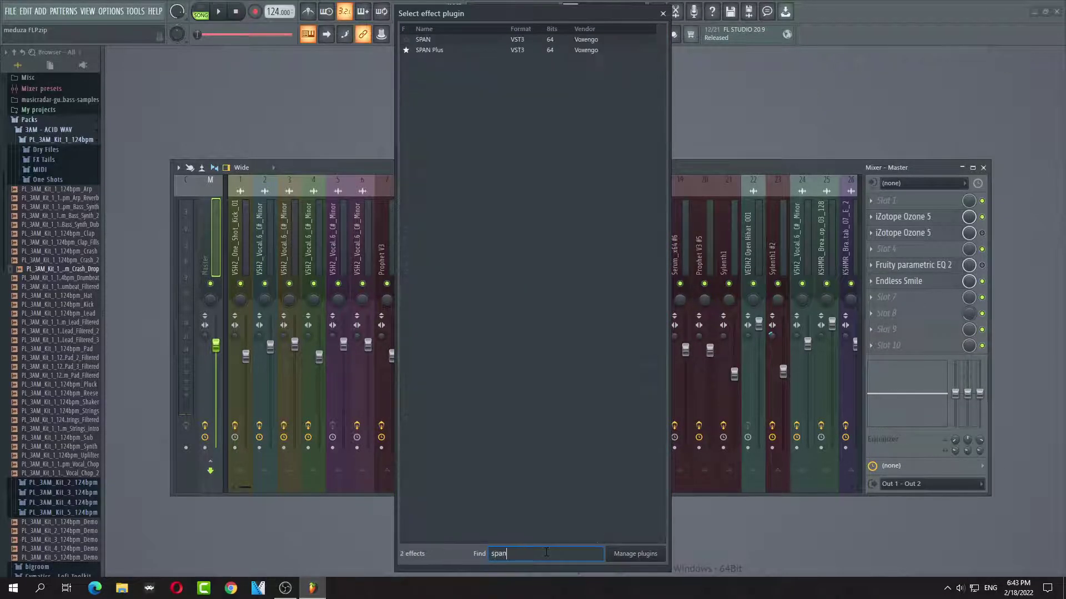
double_click(431, 44)
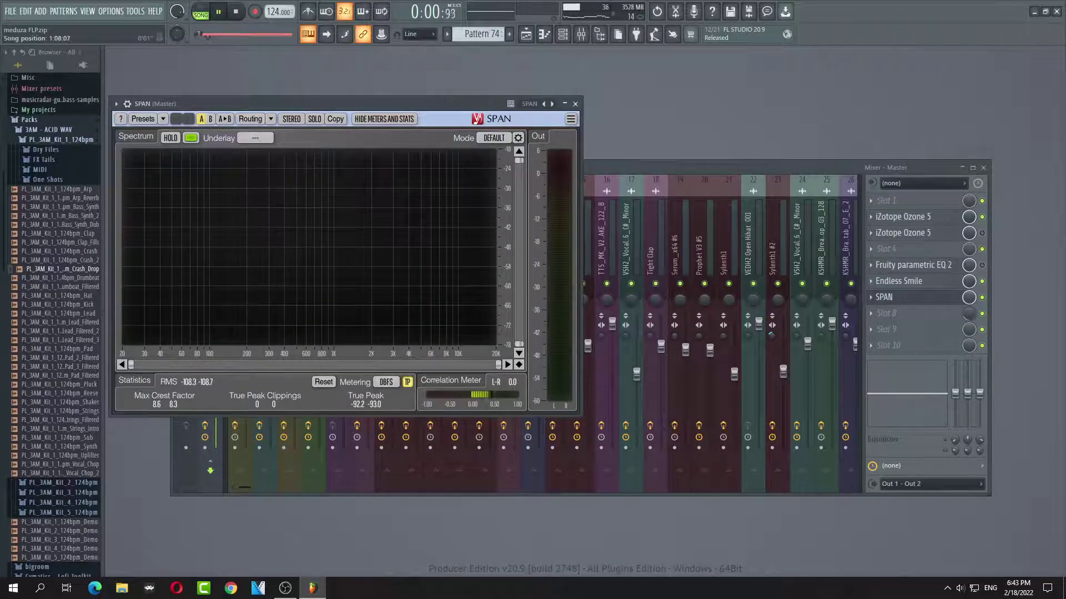
Play the song through SPAN and pause it, then bypass Ozone 5's Equalizer and Post Equalizer modules and close its window.
left_click(218, 34)
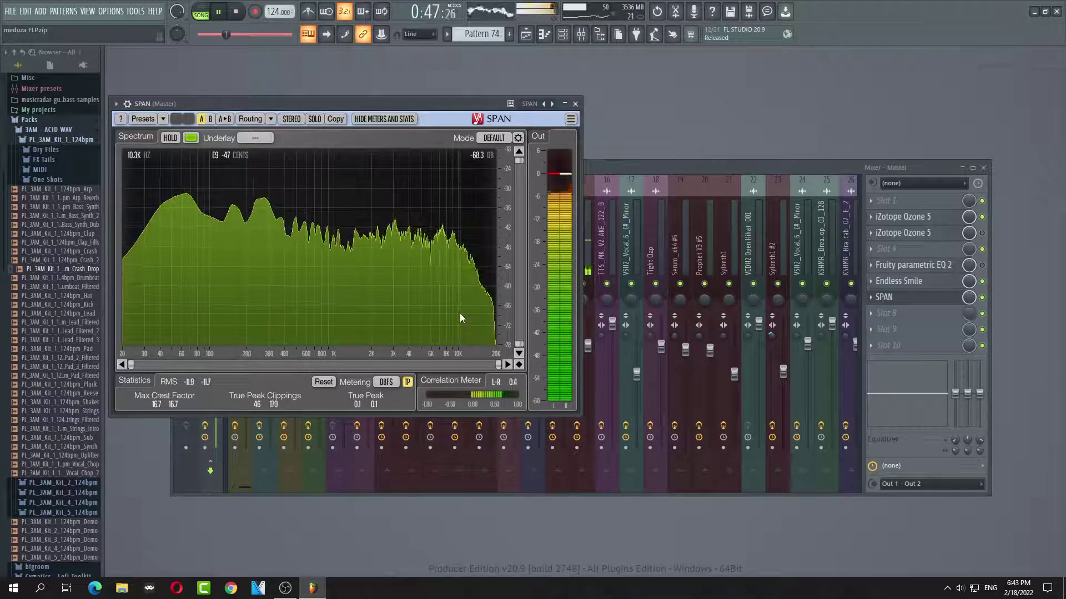
key("space")
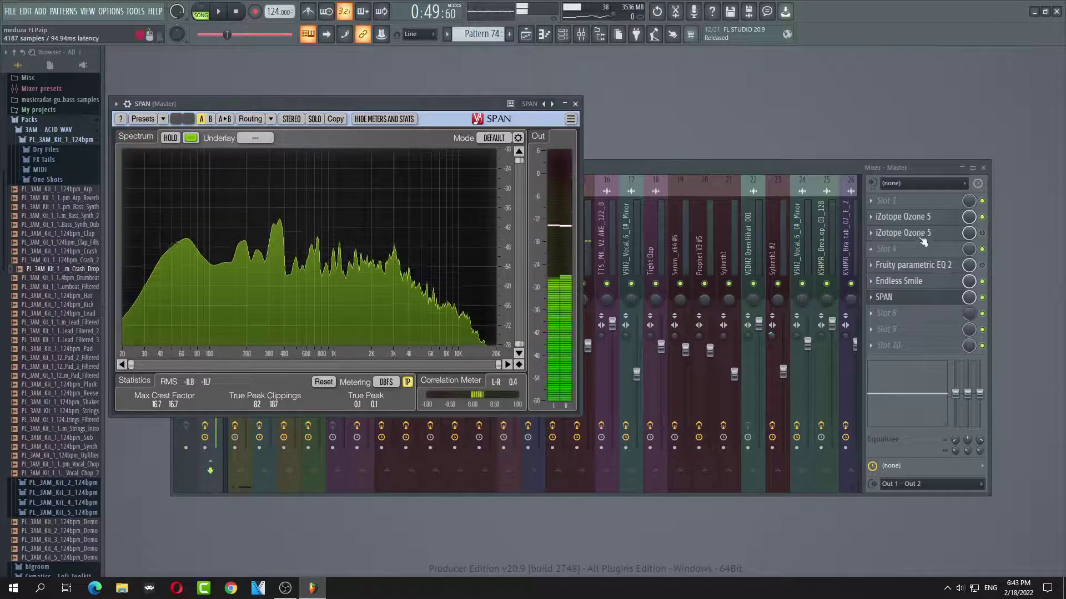
left_click(934, 222)
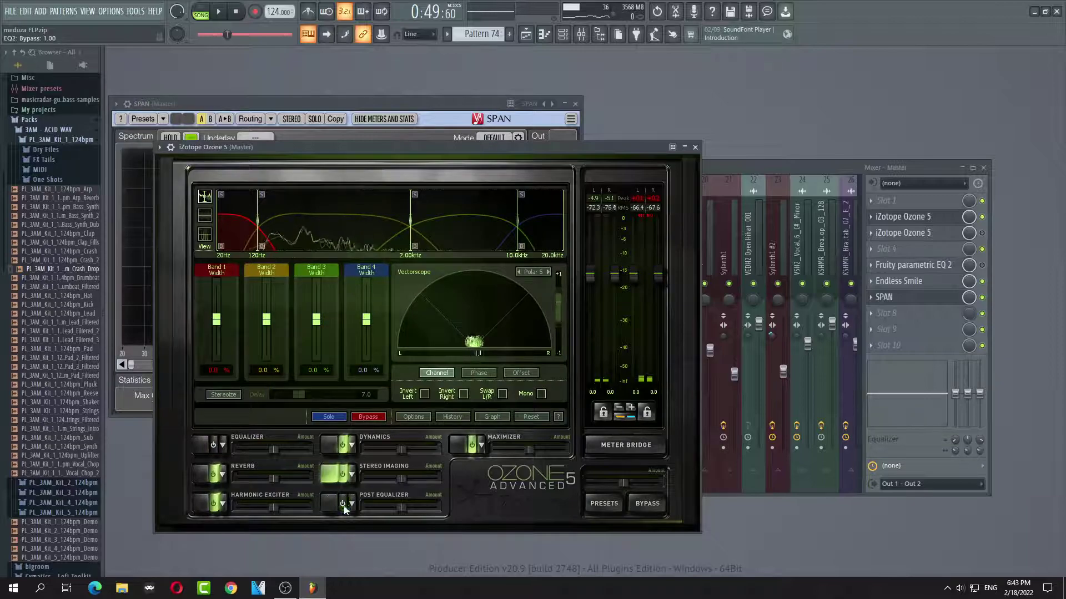
left_click(695, 148)
Play the song with SPAN in front to examine the spectrum without the equalizers, then pause it.
left_click(217, 14)
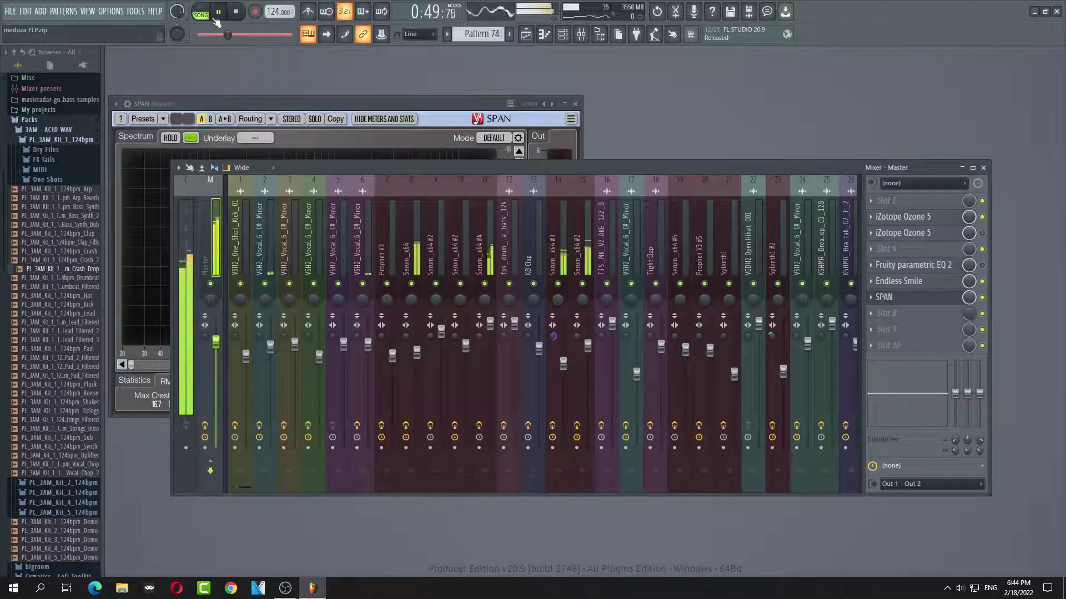
left_click(390, 116)
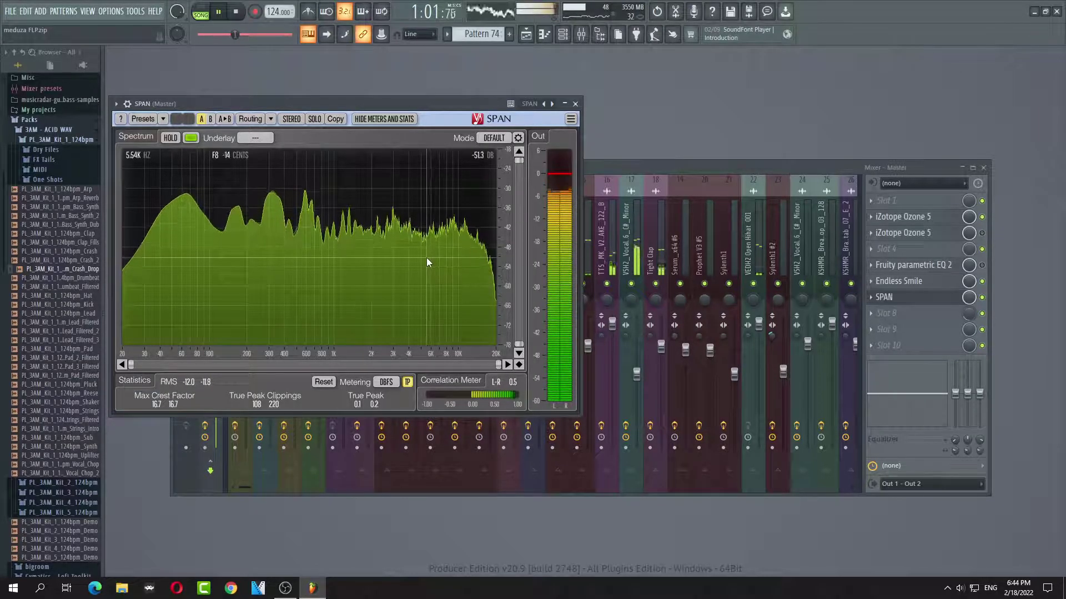
key("space")
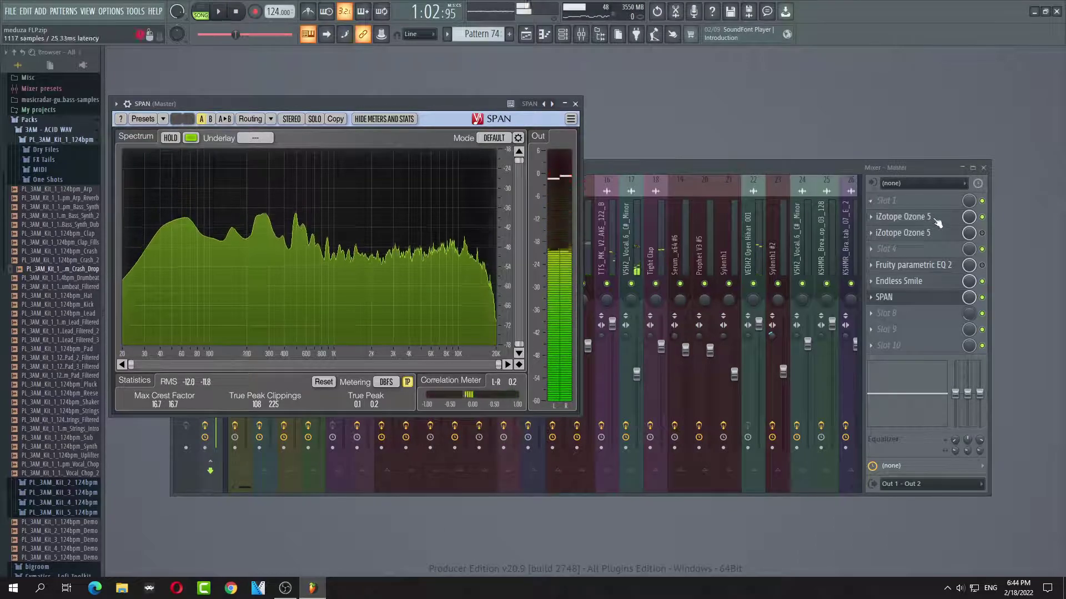
Reopen the first Ozone 5 instance, turn its Equalizer module back on and resume the song.
left_click(938, 222)
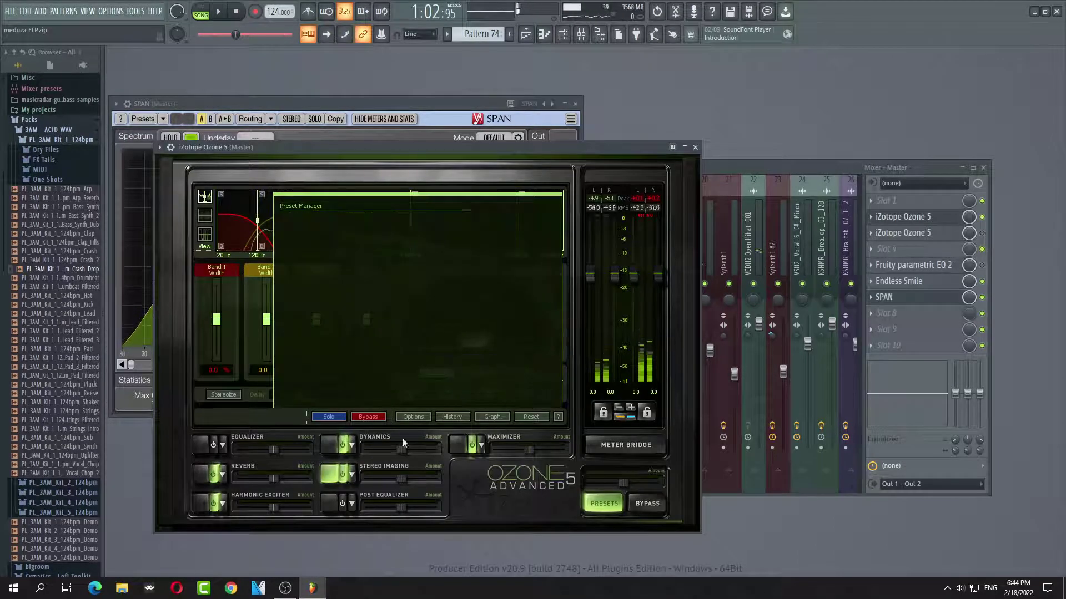
left_click(202, 449)
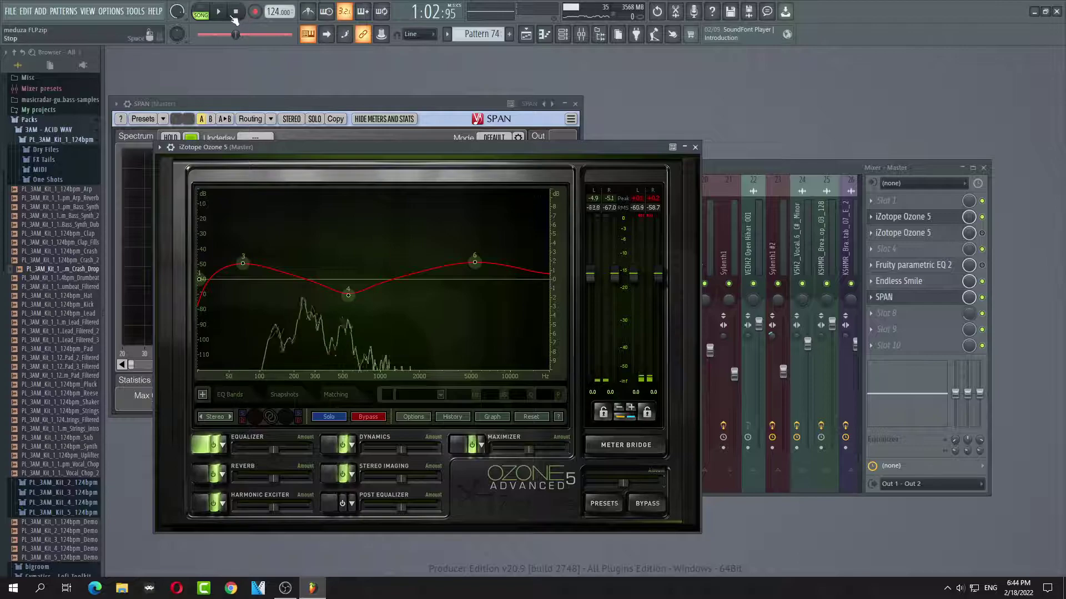
key("space")
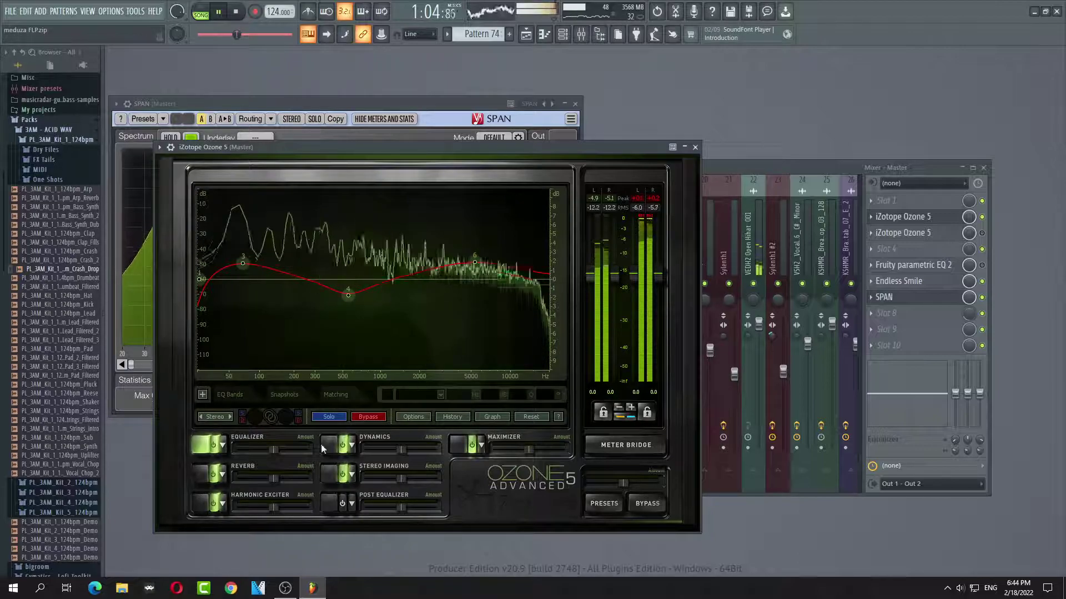
Audition the Equalizer presets from "Add Digital Presence - Complex" through "Emphasize Bass" while the song plays, then close the preset list.
left_click(222, 445)
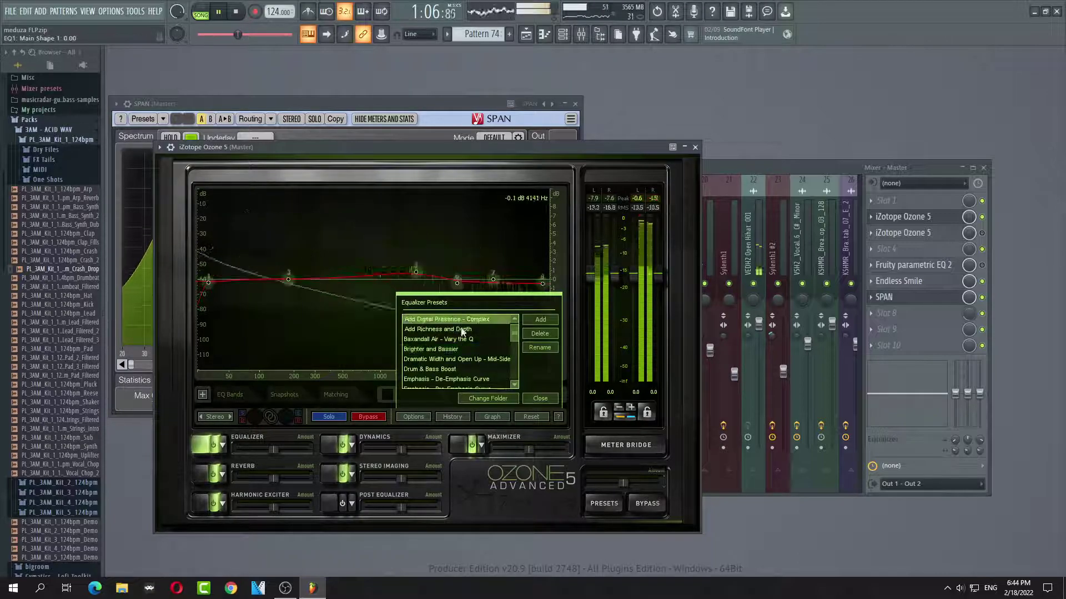
left_click(462, 330)
left_click(464, 338)
left_click(466, 349)
left_click(468, 359)
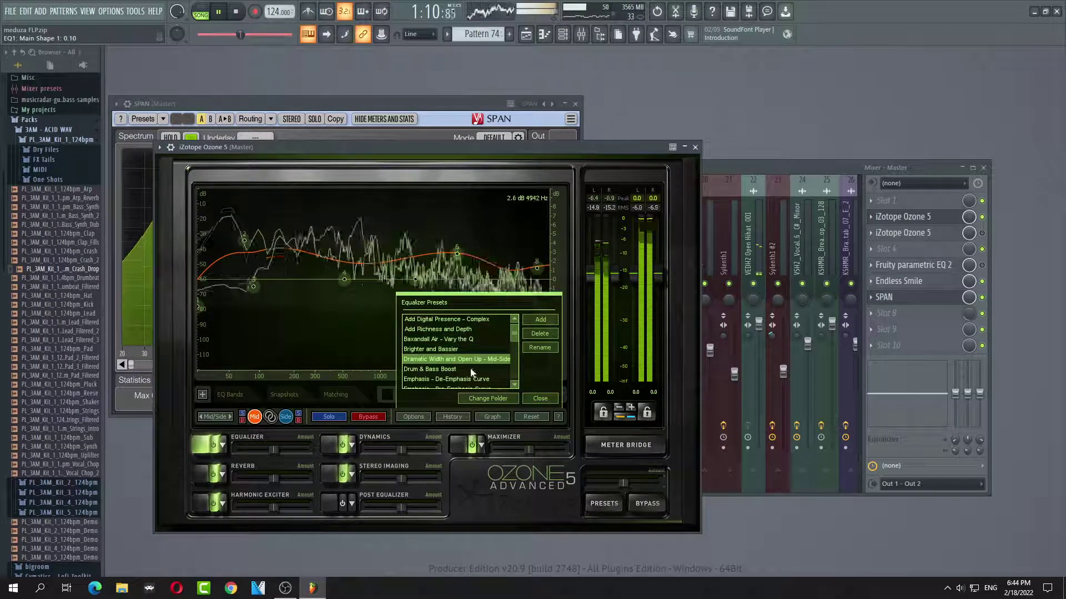
left_click(471, 369)
left_click(474, 379)
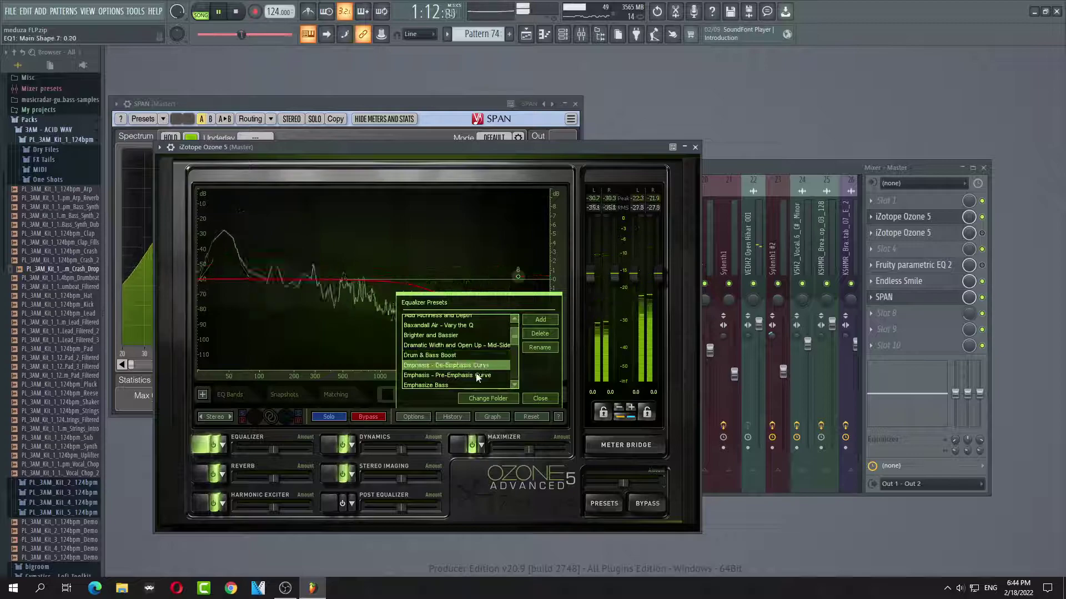
left_click(477, 376)
left_click(462, 382)
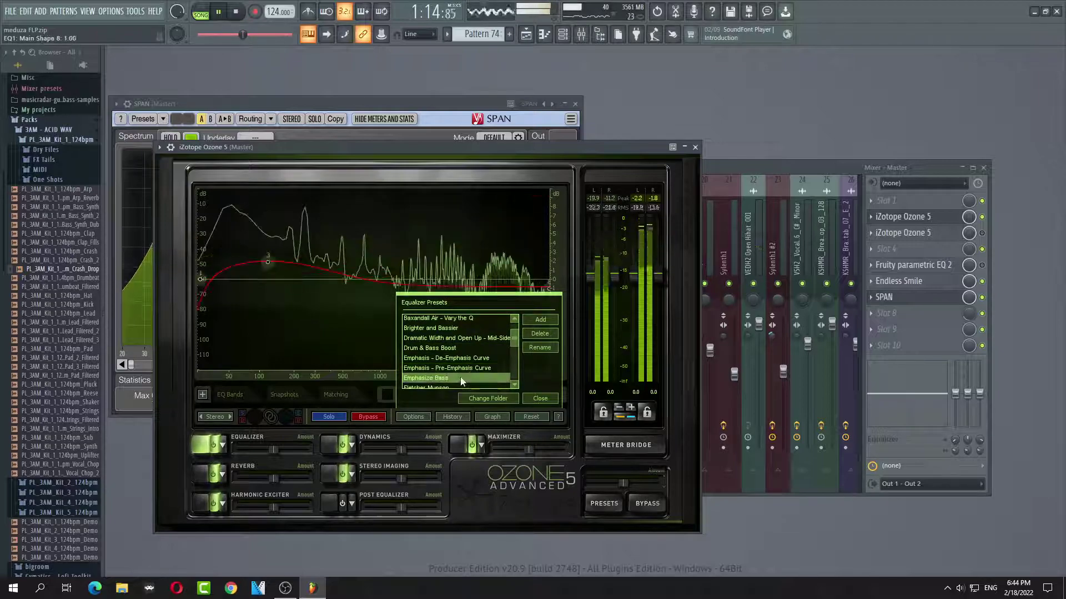
scroll(460, 377, "down", 1)
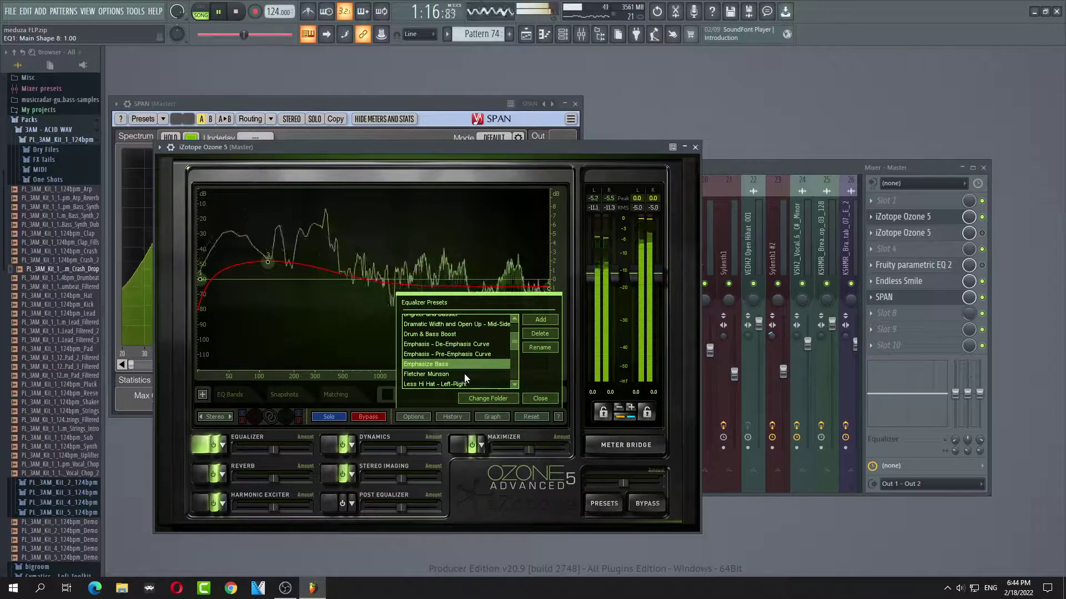
left_click(540, 398)
Turn the Post Equalizer module back on, check its selected preset and close the preset list.
left_click(342, 503)
left_click(350, 504)
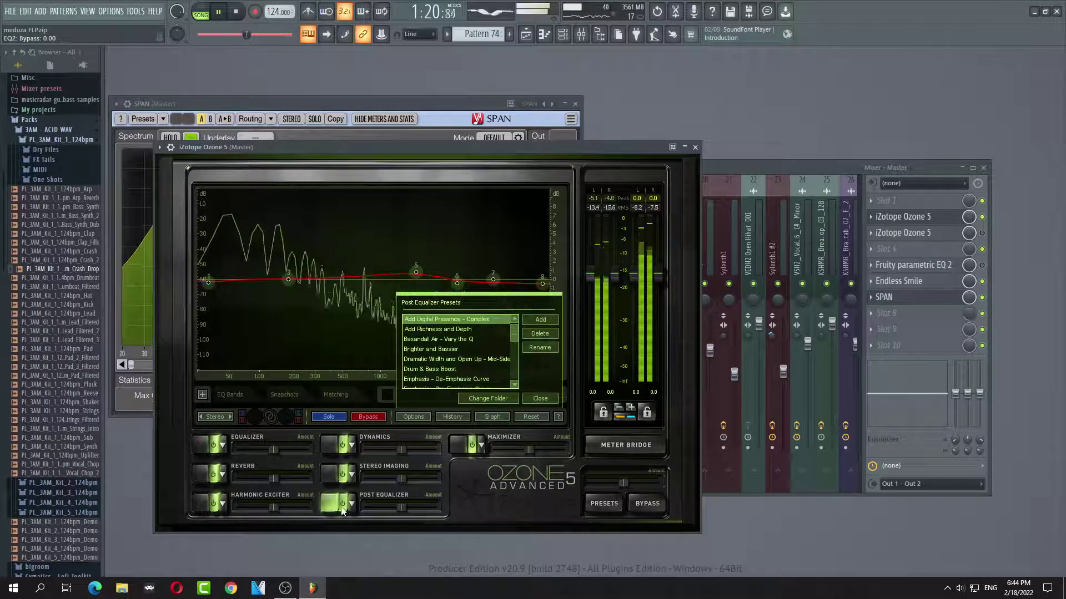
left_click(540, 398)
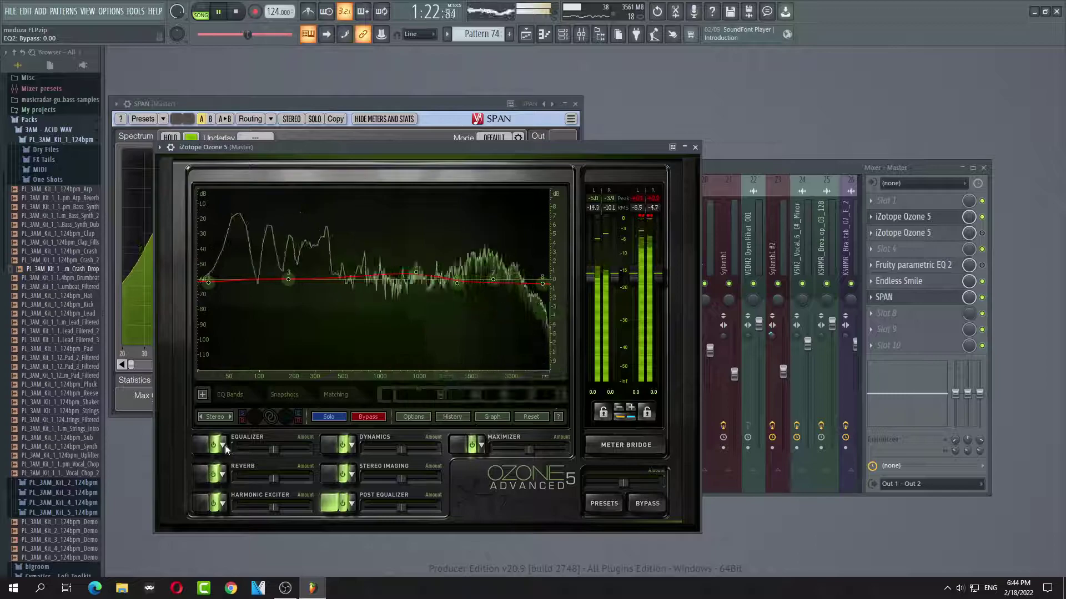
Apply the "Brighter and Bassier" preset to the Equalizer module and close the preset list.
left_click(222, 444)
left_click(464, 325)
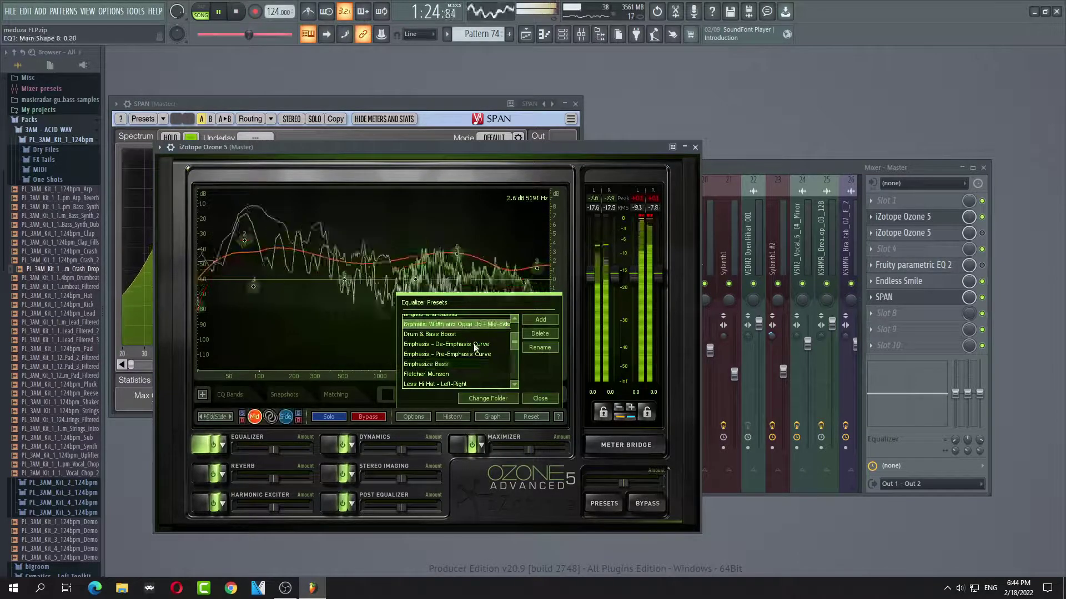
scroll(461, 338, "up", 1)
left_click(455, 335)
scroll(460, 341, "up", 1)
left_click(464, 348)
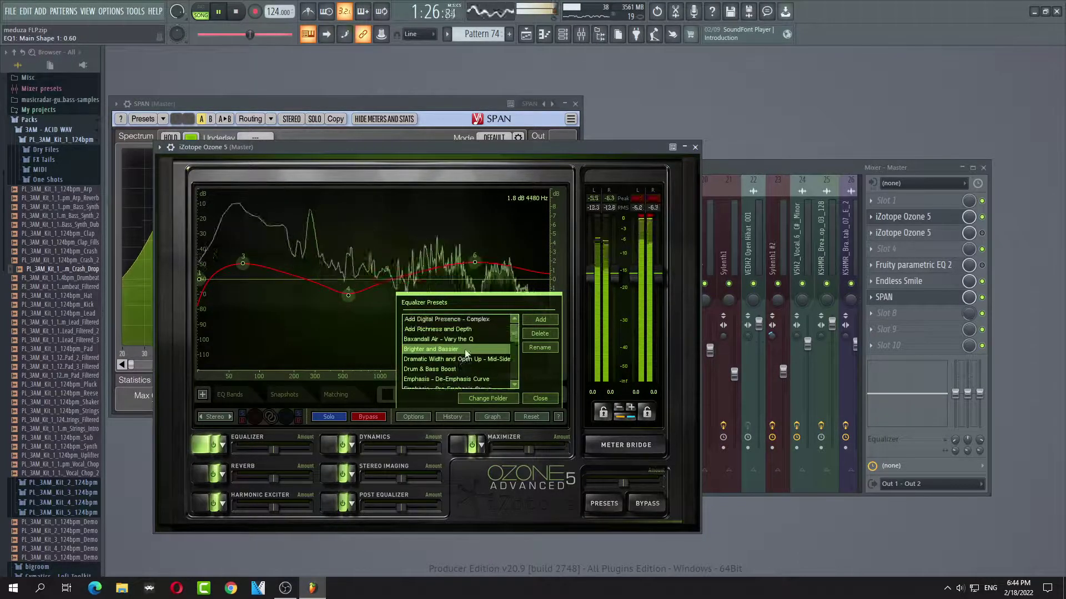
left_click(540, 399)
Lower the Equalizer module's amount to 15.6, checking the song's spectrum in SPAN between adjustments.
left_click_drag(275, 452, 252, 454)
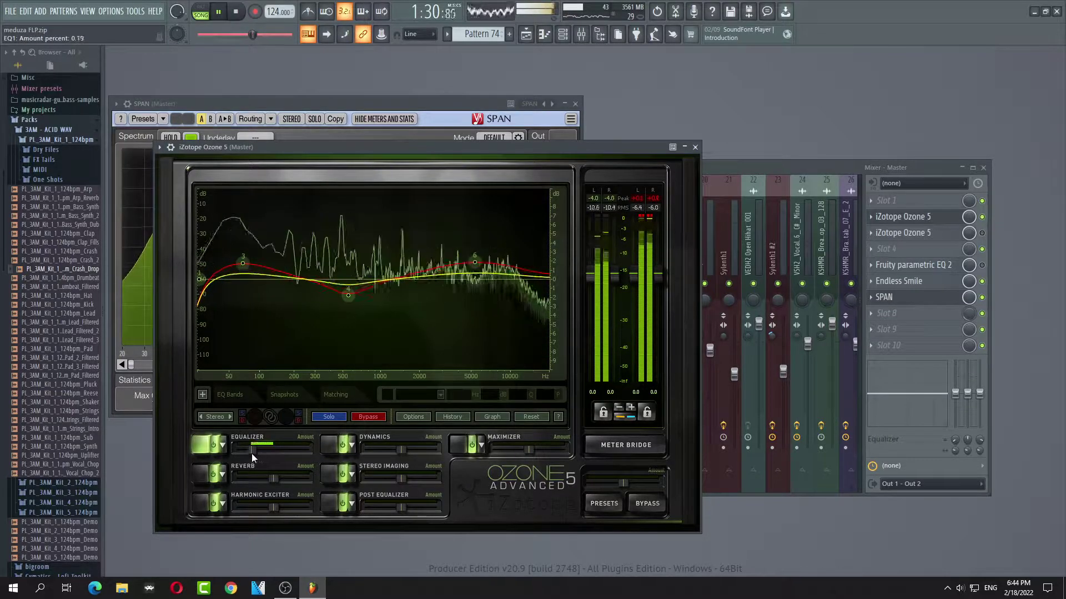
left_click(411, 106)
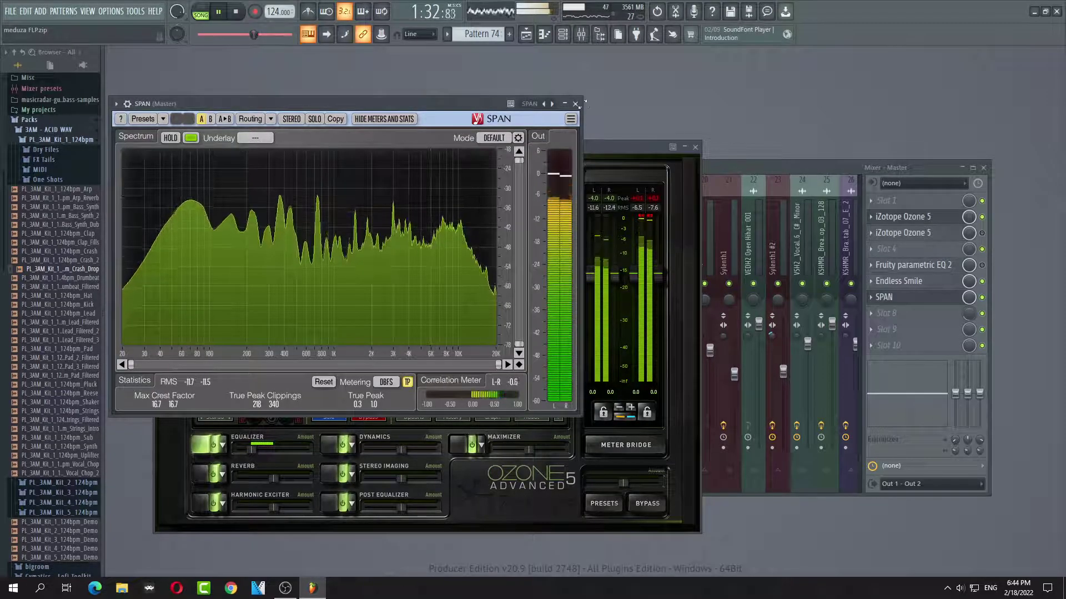
key("F9")
left_click(932, 219)
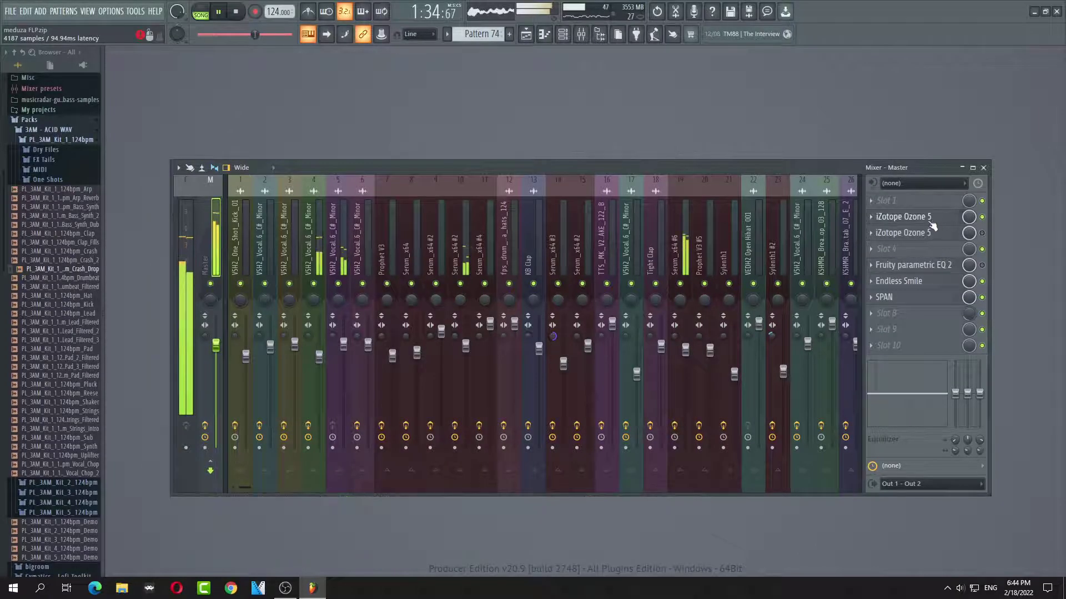
left_click(930, 222)
left_click(538, 399)
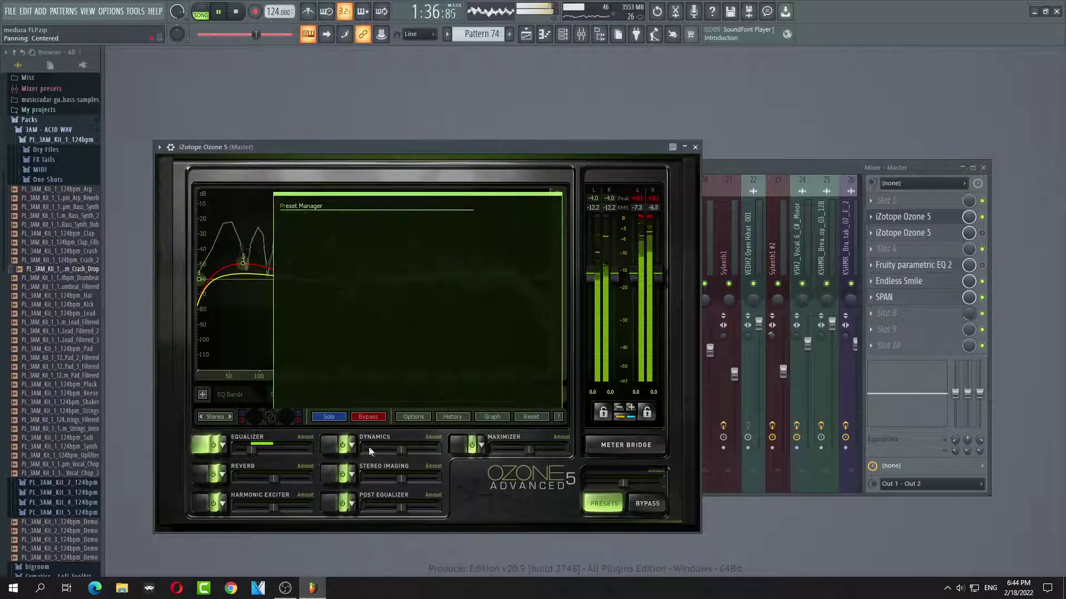
left_click_drag(250, 450, 242, 452)
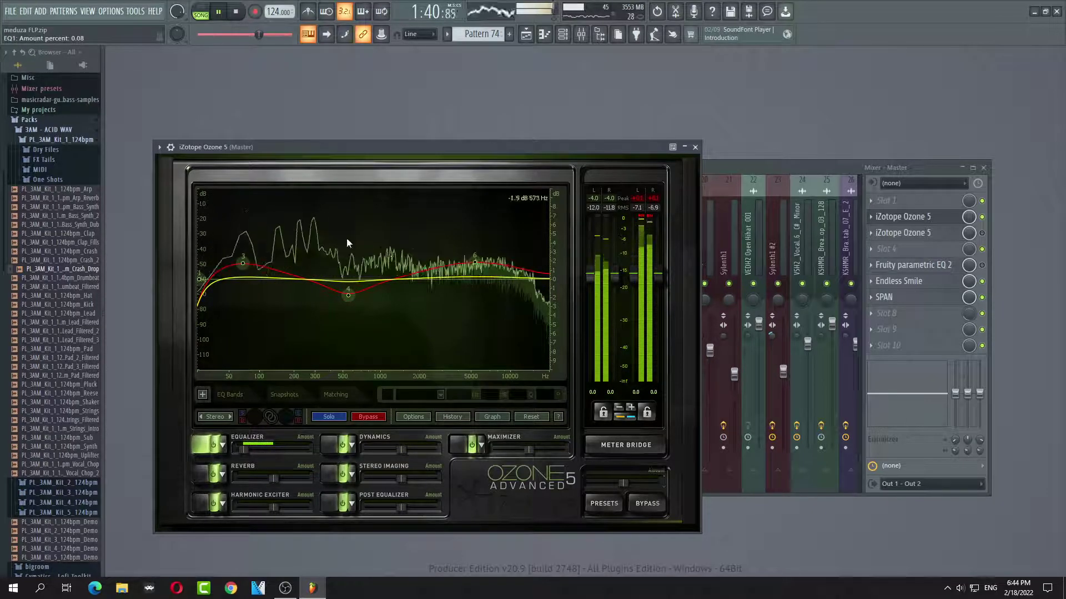
Listen to the song with Ozone 5 closed, reopen it, dismiss the Preset Manager and pause playback.
left_click(695, 147)
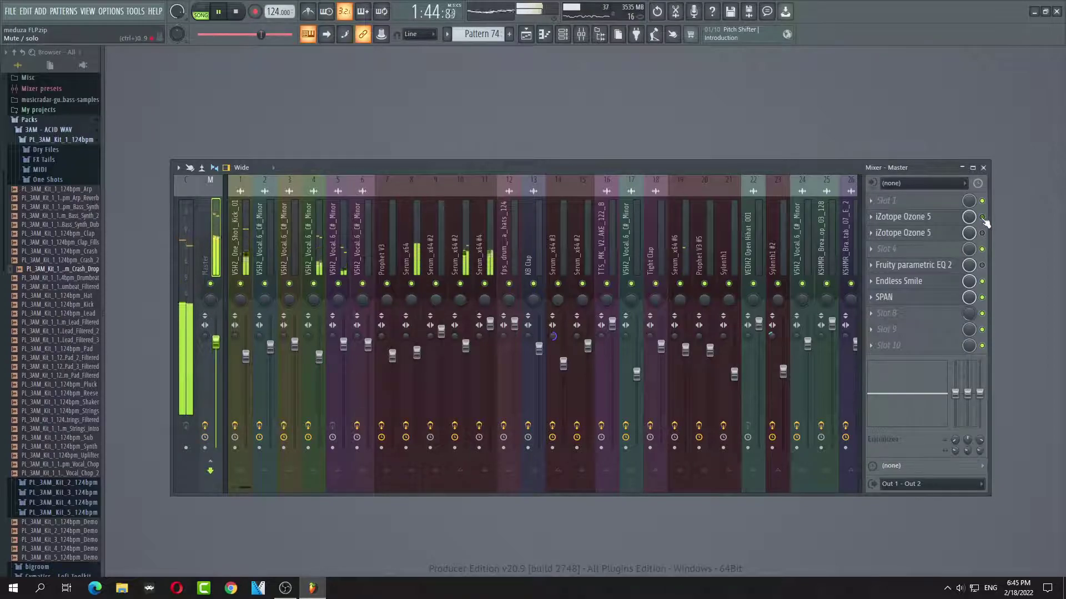
left_click(950, 221)
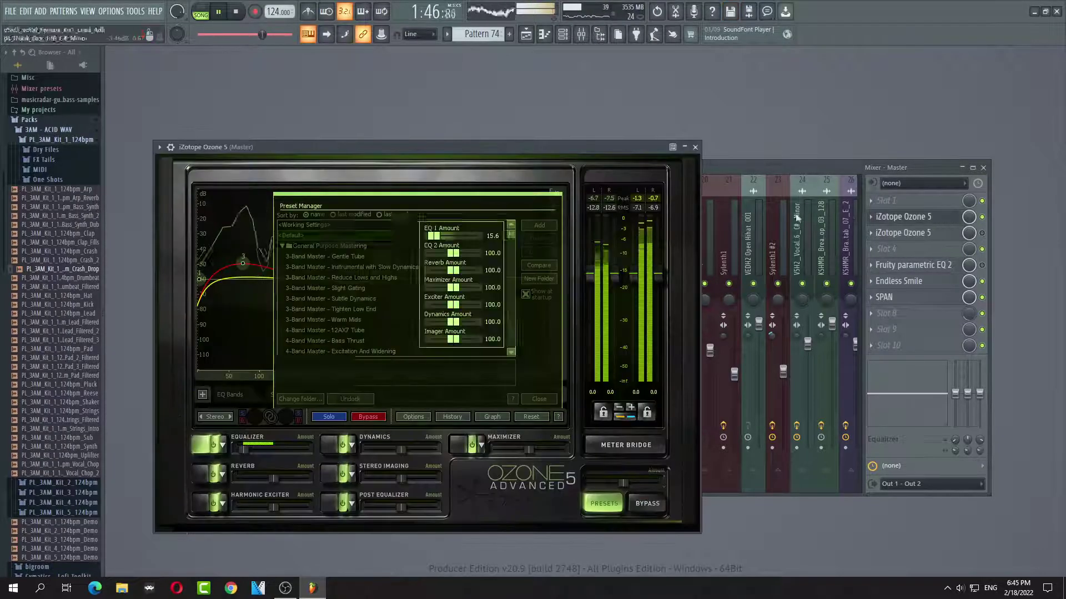
left_click(549, 401)
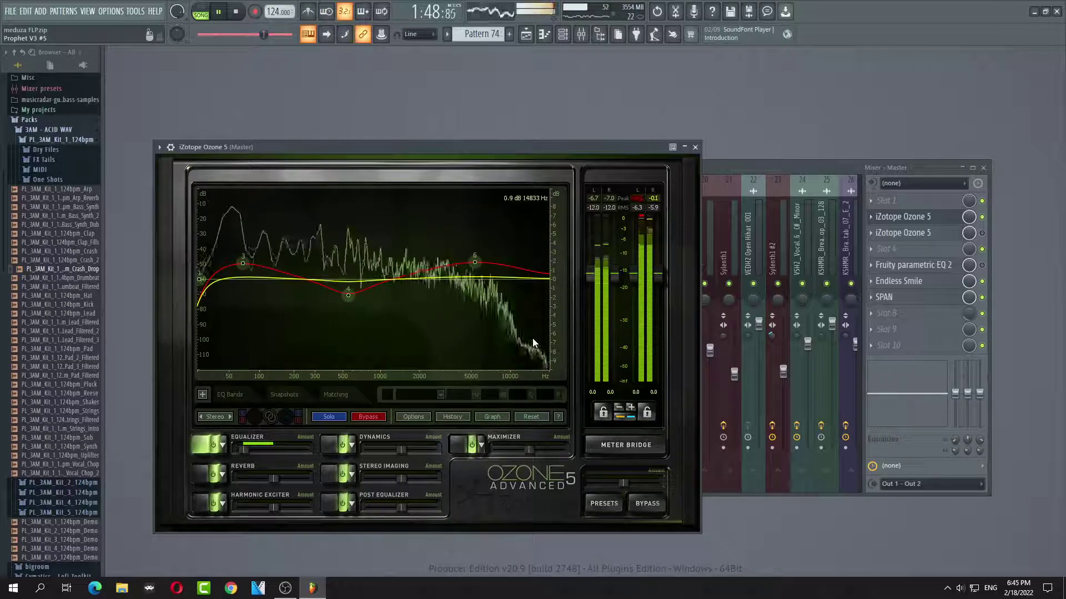
left_click(229, 17)
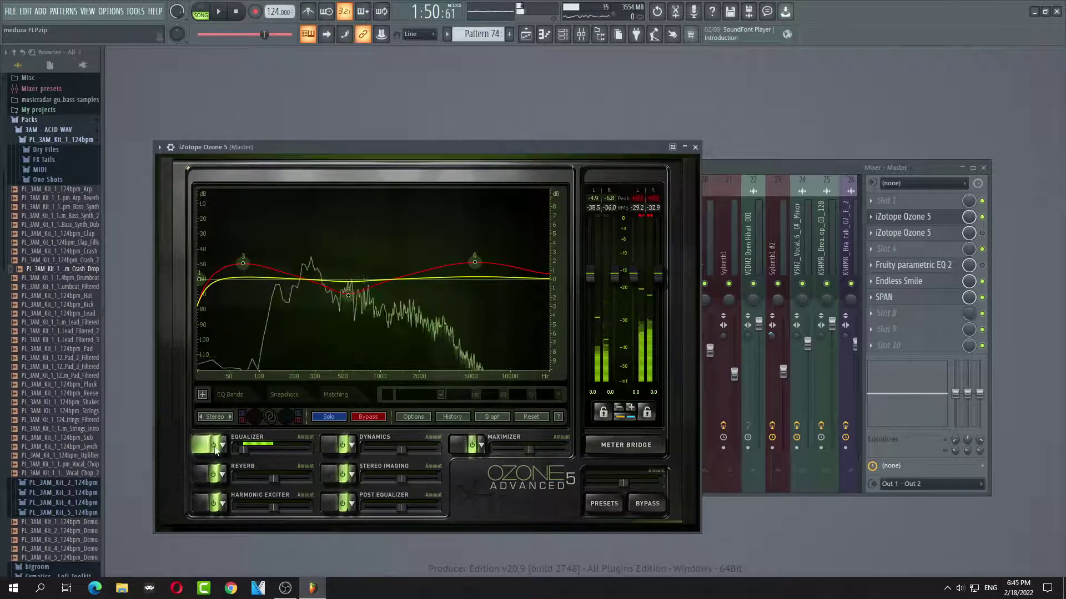
Switch off the Equalizer, Reverb, Harmonic Exciter, Stereo Imaging and Post Equalizer modules and play the song from about 0:44.
left_click(213, 474)
left_click(213, 506)
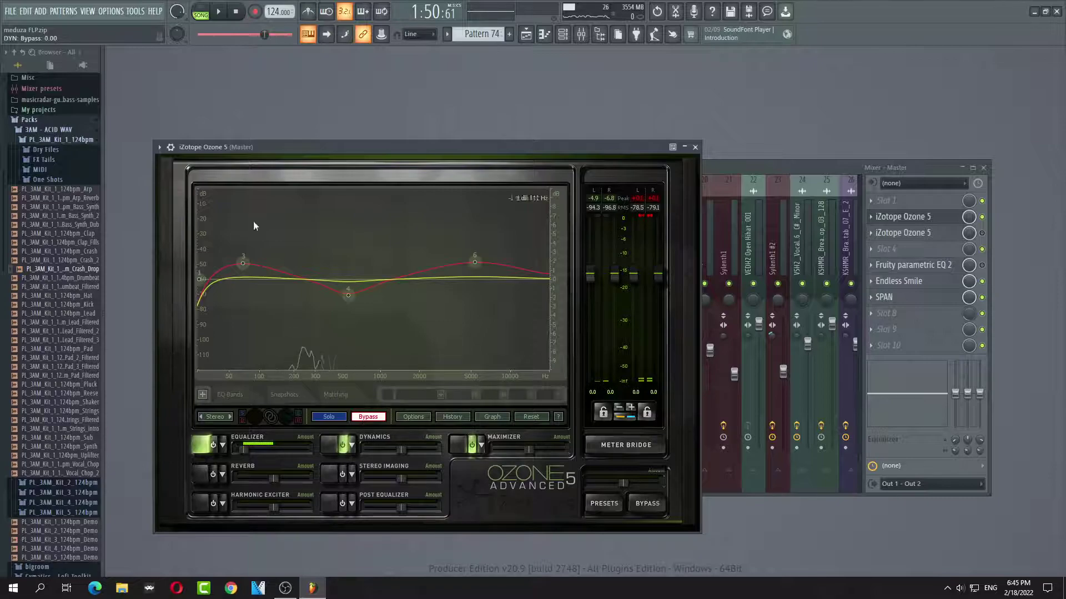
left_click(221, 15)
left_click_drag(264, 35, 225, 36)
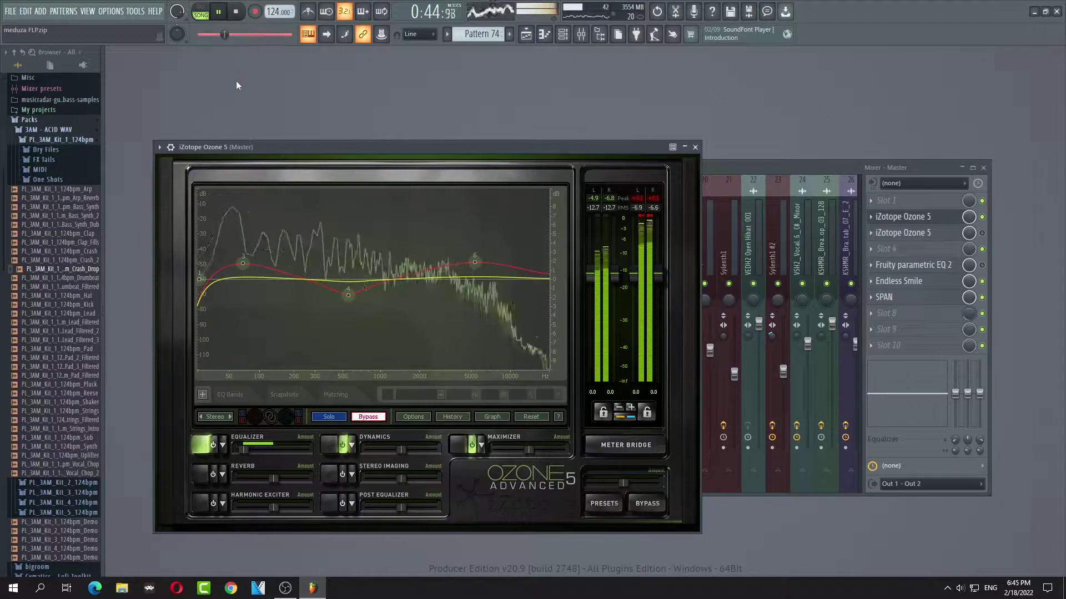
Switch on the Harmonic Exciter and set its amounts to 1.6 for band 2, 1.4 for band 3 and 0.0 for band 4.
left_click(205, 479)
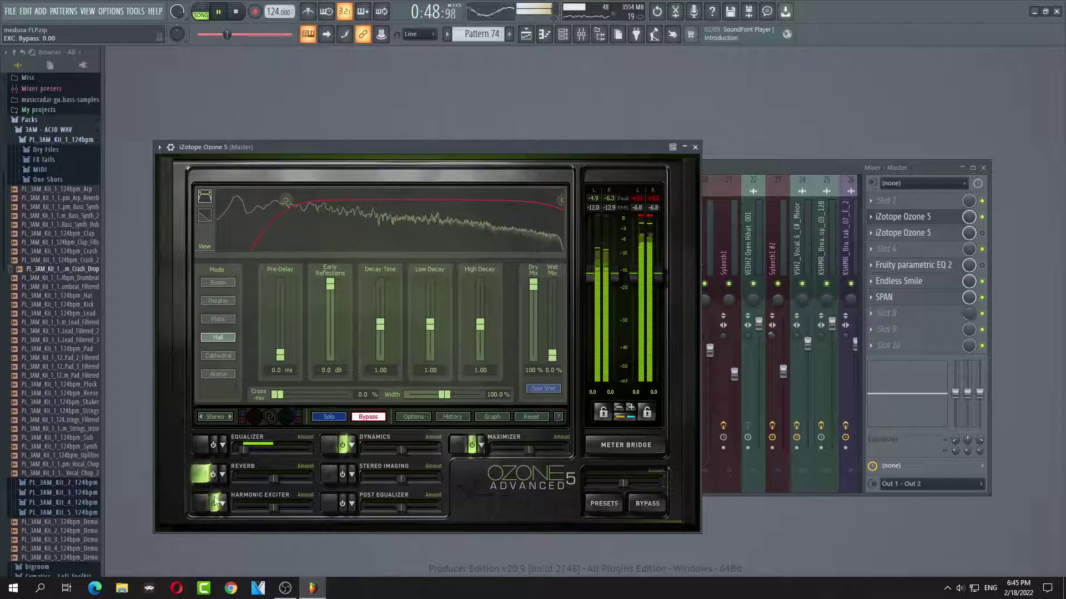
left_click(214, 503)
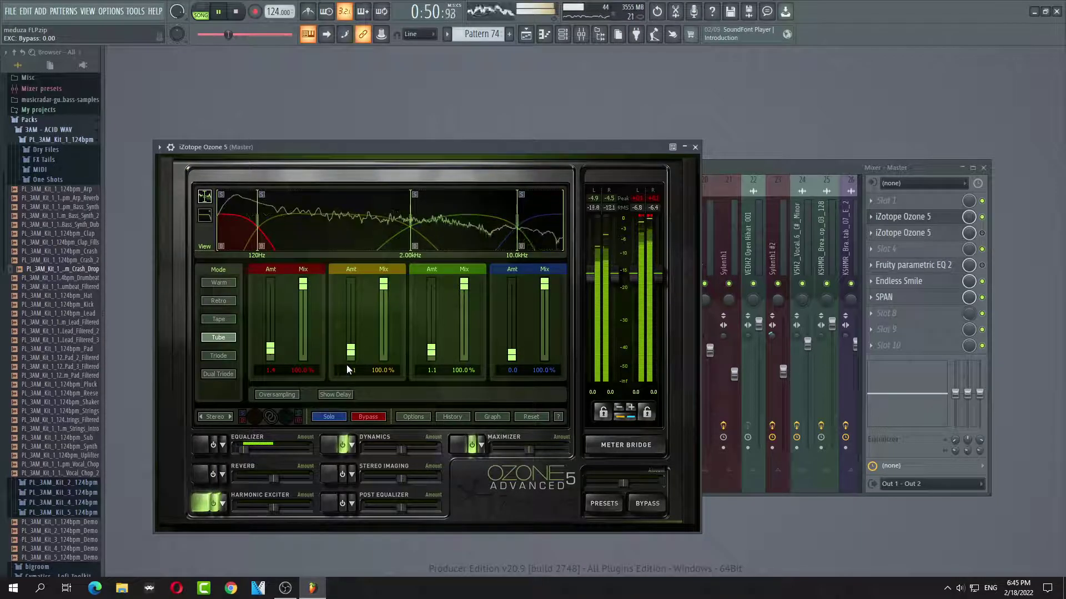
left_click_drag(353, 354, 353, 350)
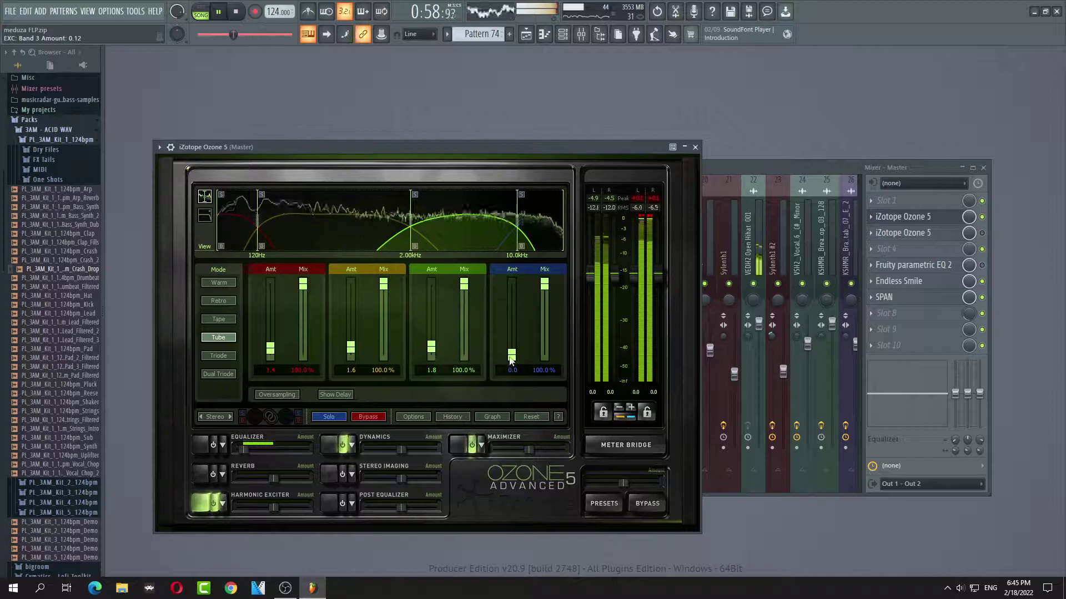
left_click_drag(511, 360, 512, 357)
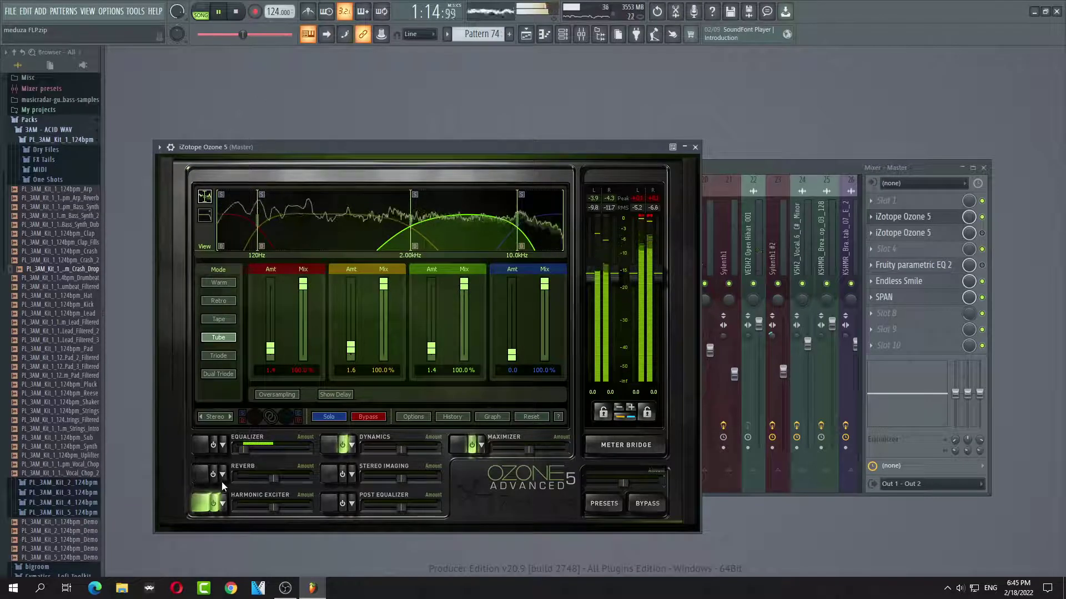
Switch the Reverb, Equalizer, Stereo Imaging and Post Equalizer modules back on and show the Post Equalizer's curve.
left_click(198, 482)
left_click(200, 445)
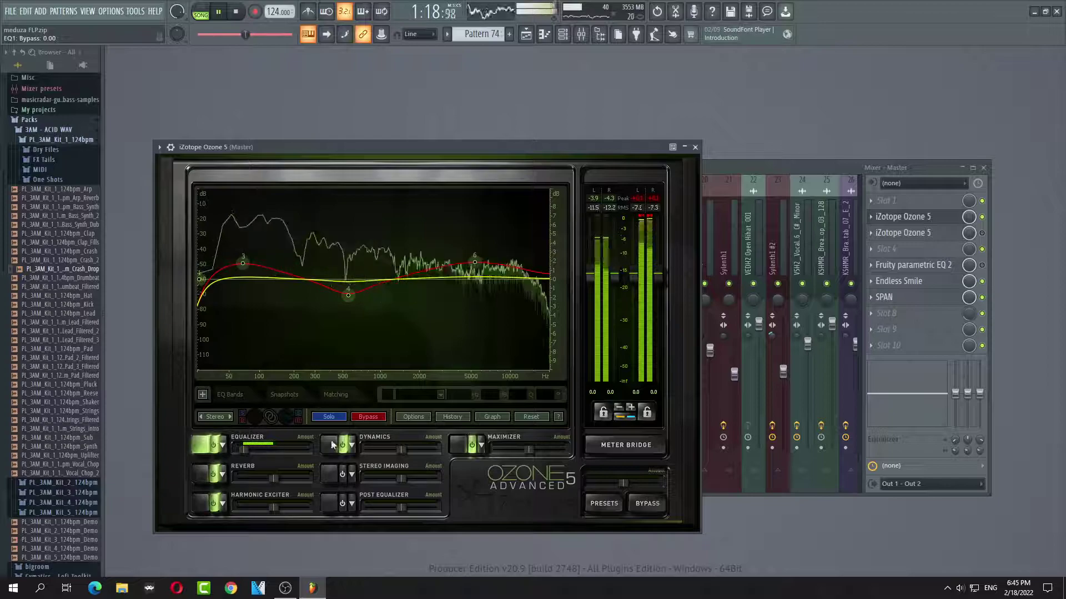
left_click(342, 475)
left_click(341, 503)
left_click(333, 504)
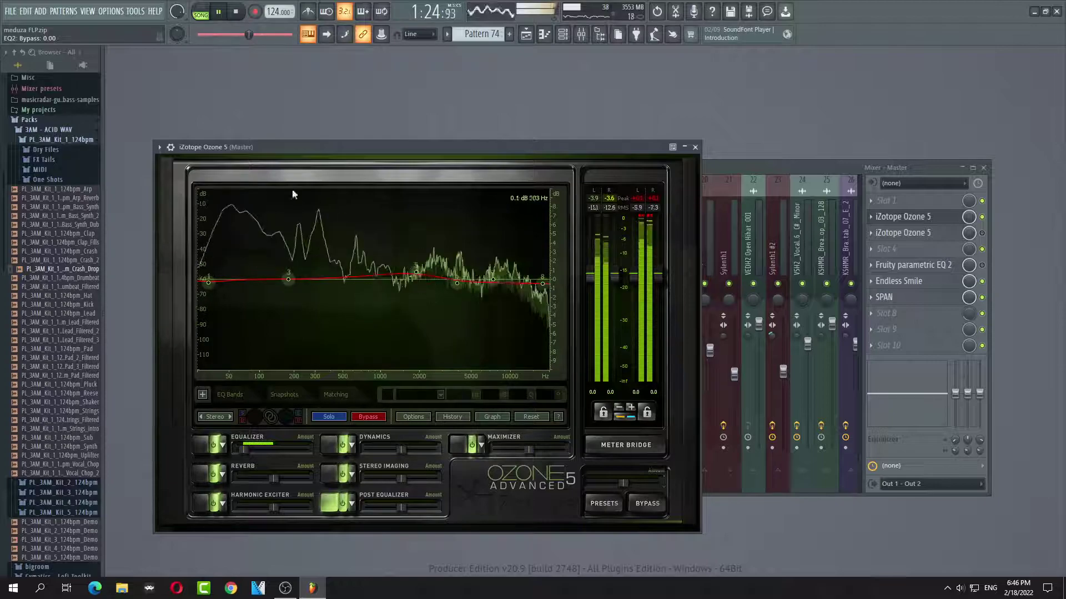
Switch from the Ozone 5 in slot 2 to the one in slot 3, open it and play the song from about 0:17.
left_click(694, 148)
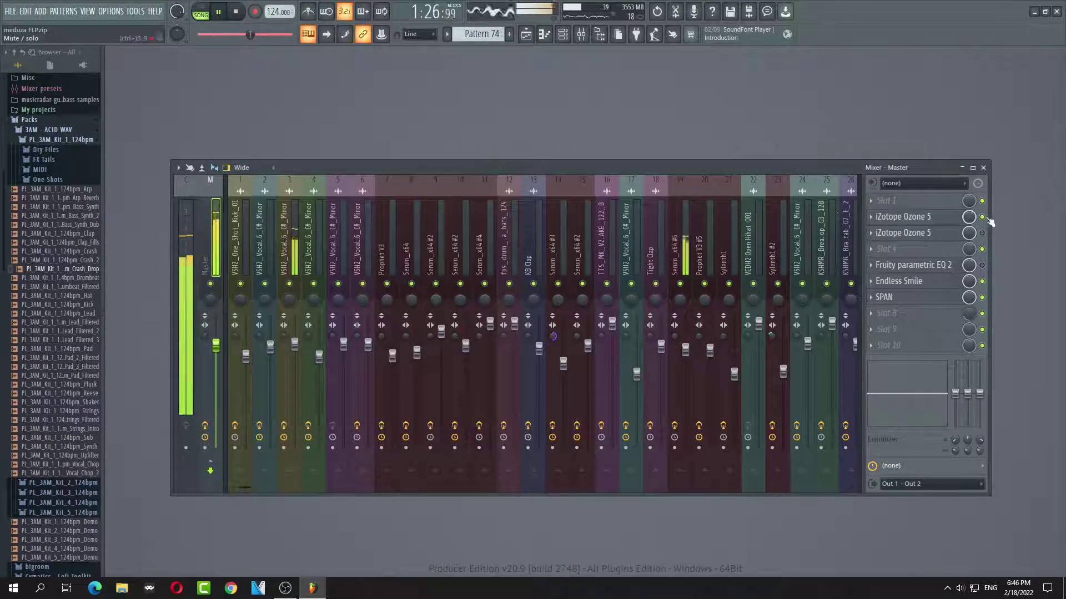
left_click(917, 239)
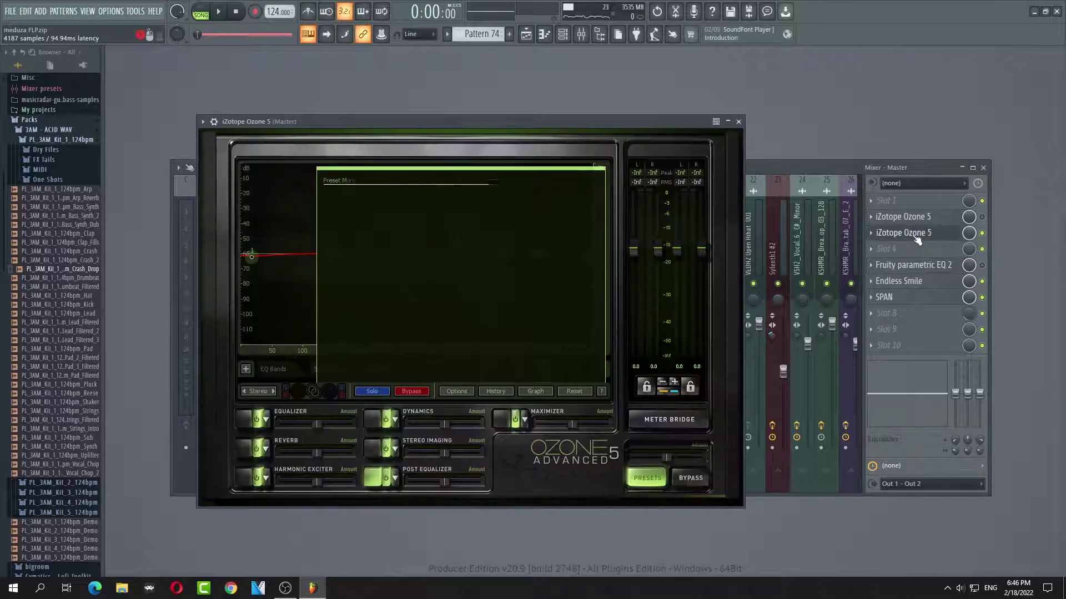
left_click(208, 35)
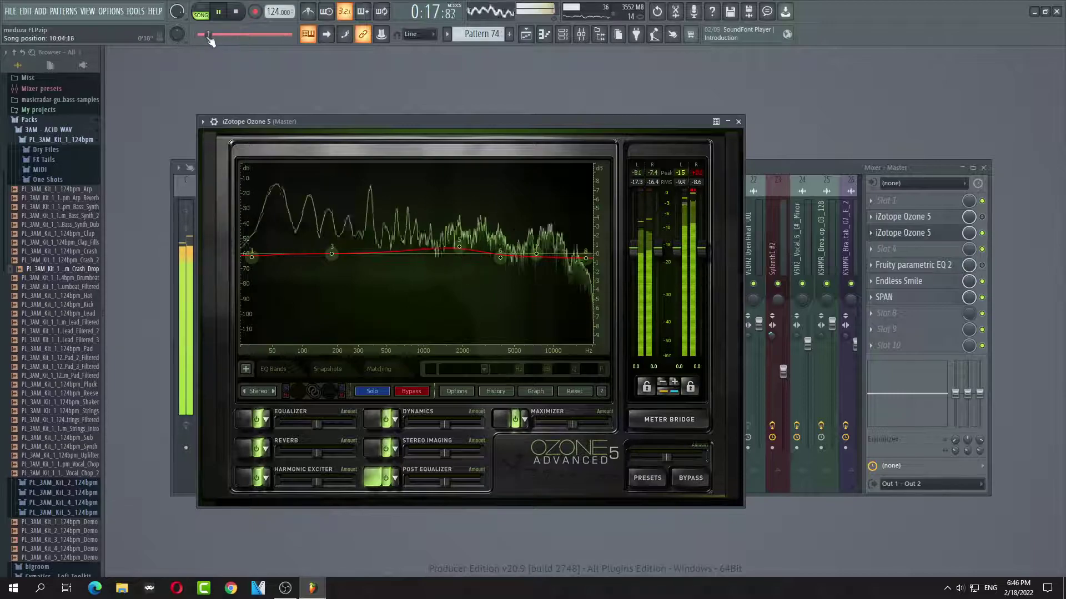
Examine the Equalizer, Reverb and Harmonic Exciter settings and each Dynamics band of the slot 3 Ozone 5.
left_click(245, 420)
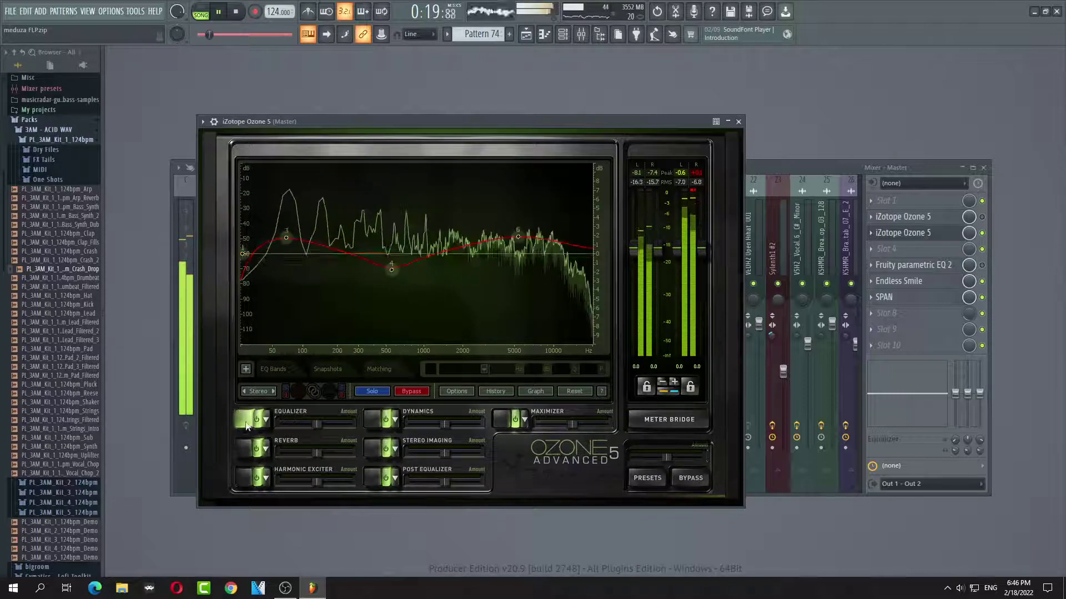
left_click(252, 448)
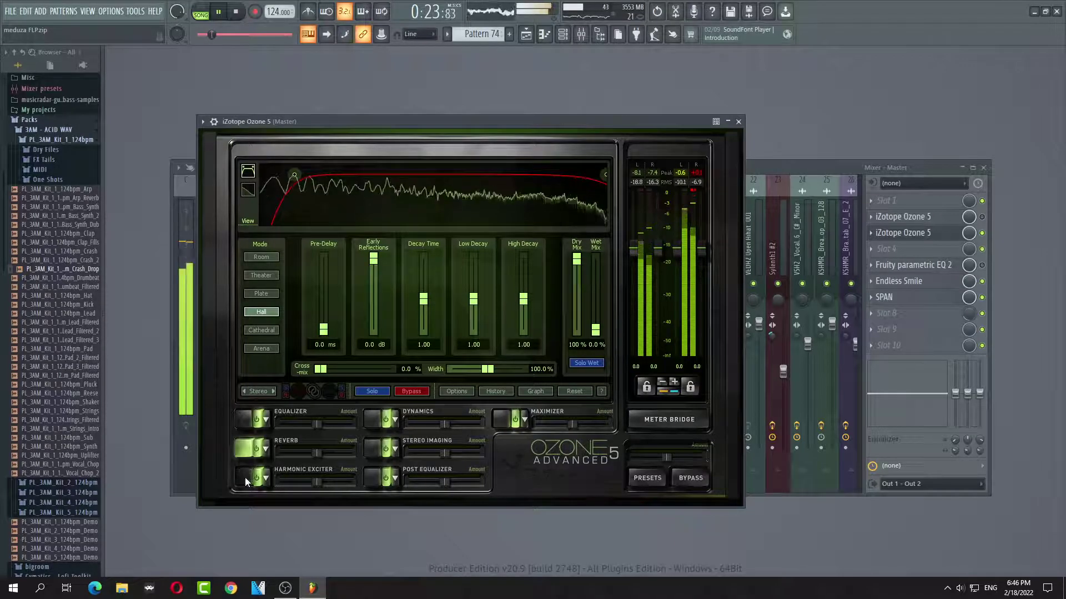
left_click(245, 477)
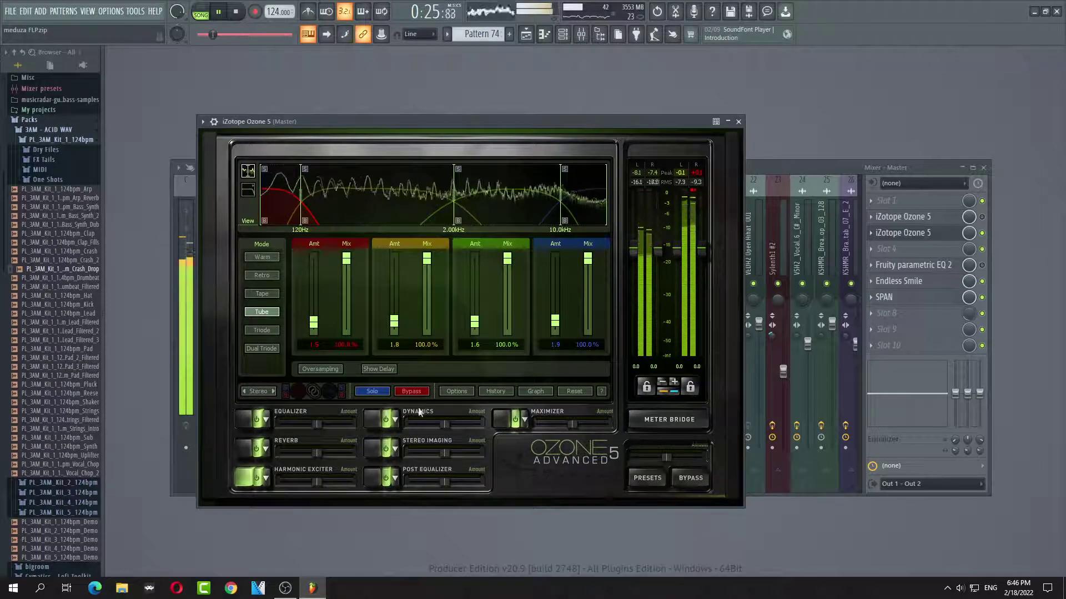
left_click(374, 420)
left_click(347, 194)
left_click(281, 201)
left_click(389, 194)
left_click(521, 200)
left_click(584, 205)
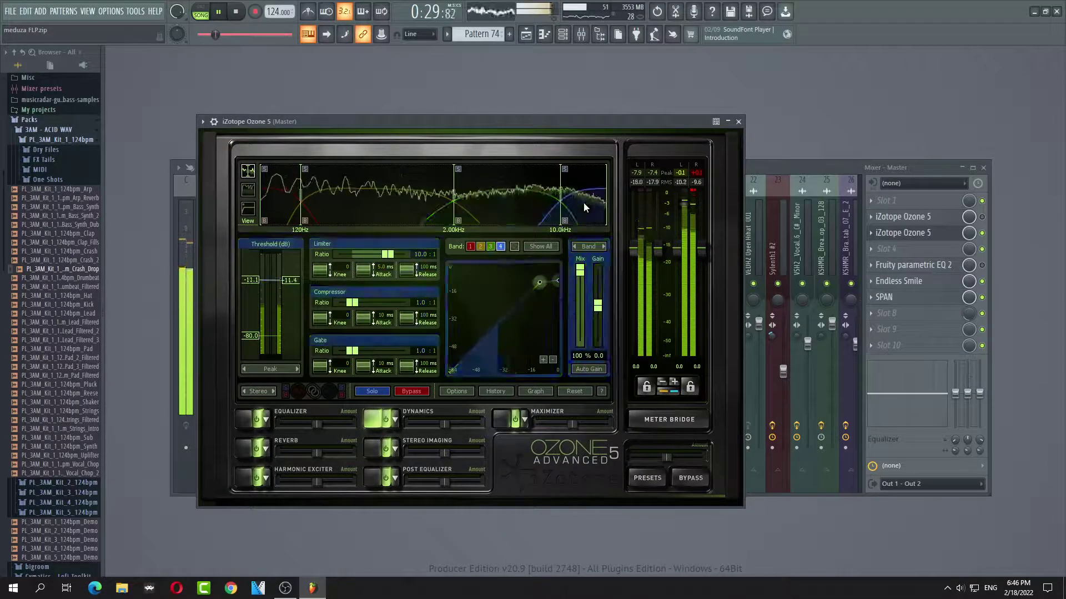
Disable the slot 3 Ozone 5, re-enable and reopen the slot 2 instance, and dismiss its Preset Manager.
left_click(739, 121)
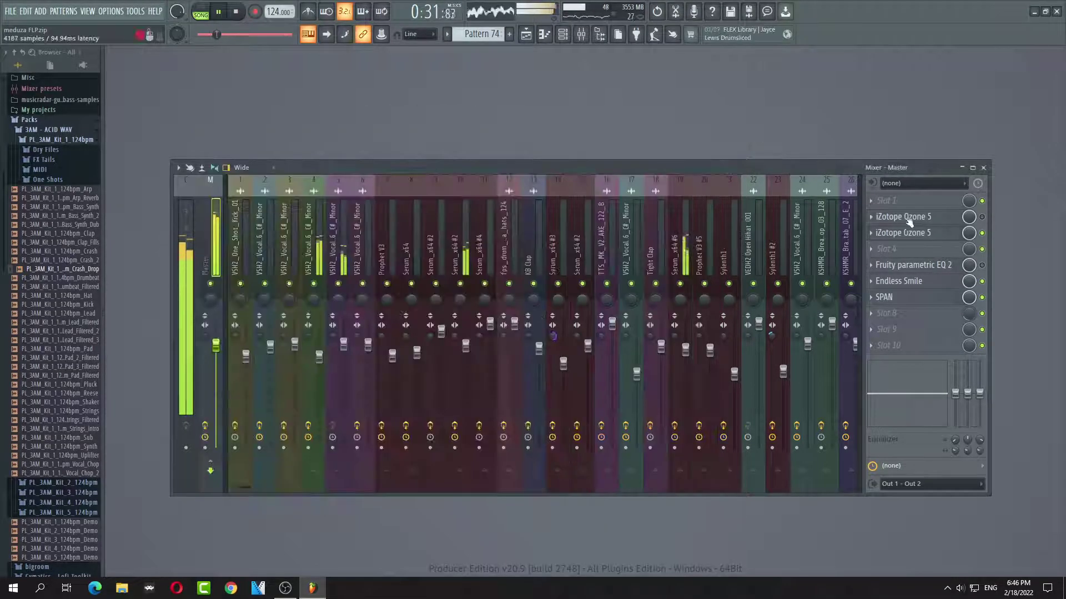
left_click(979, 230)
left_click(981, 234)
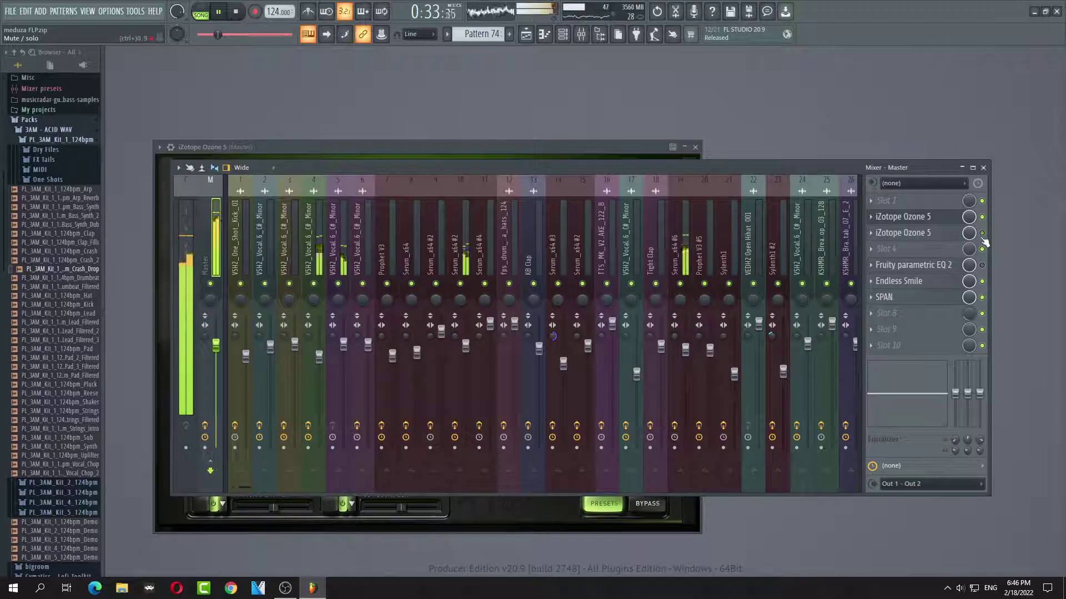
left_click(932, 222)
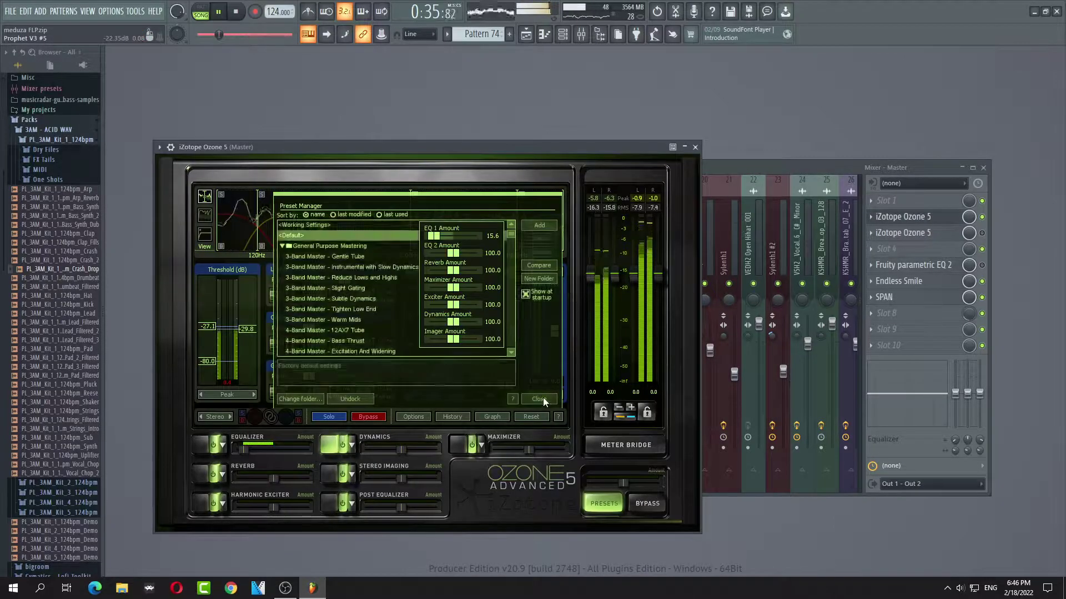
left_click(541, 399)
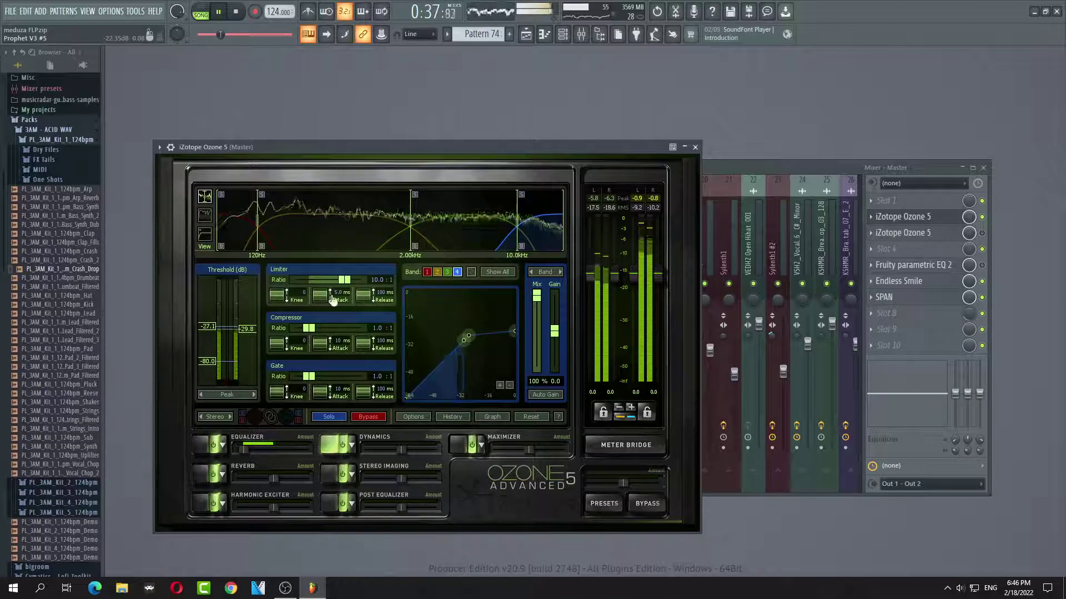
Raise the Dynamics limiter thresholds to -12.1 dB for band 4 and -6.4 dB for band 3, and slightly increase the Equalizer amount.
left_click_drag(209, 326, 212, 309)
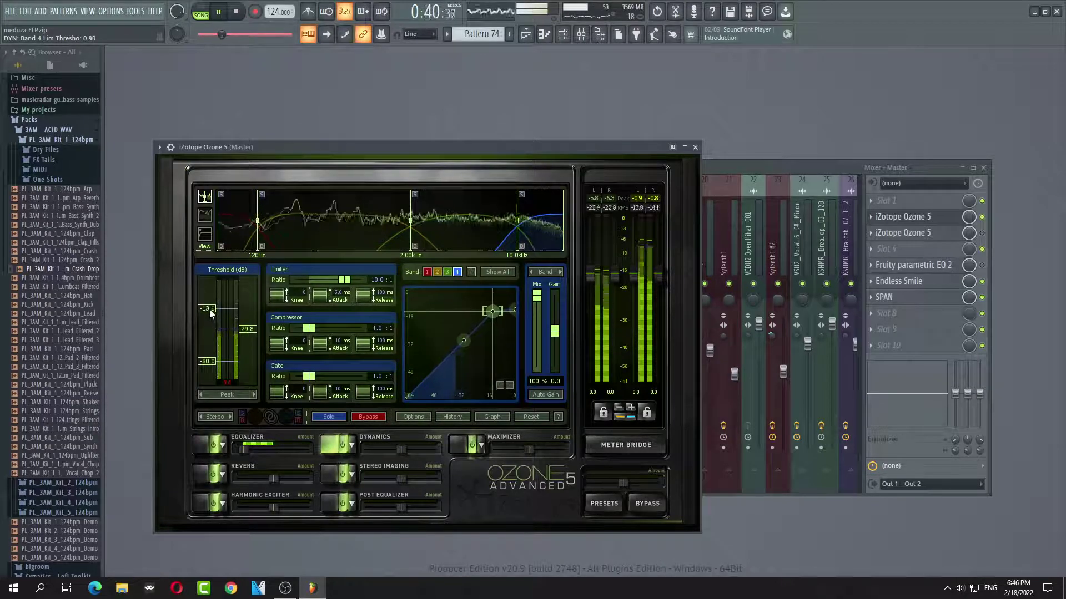
left_click(453, 236)
mouse_move(210, 318)
left_mouse_down()
mouse_move(210, 305)
mouse_move(252, 295)
mouse_move(212, 302)
mouse_move(250, 312)
mouse_move(253, 302)
mouse_move(204, 298)
left_mouse_up()
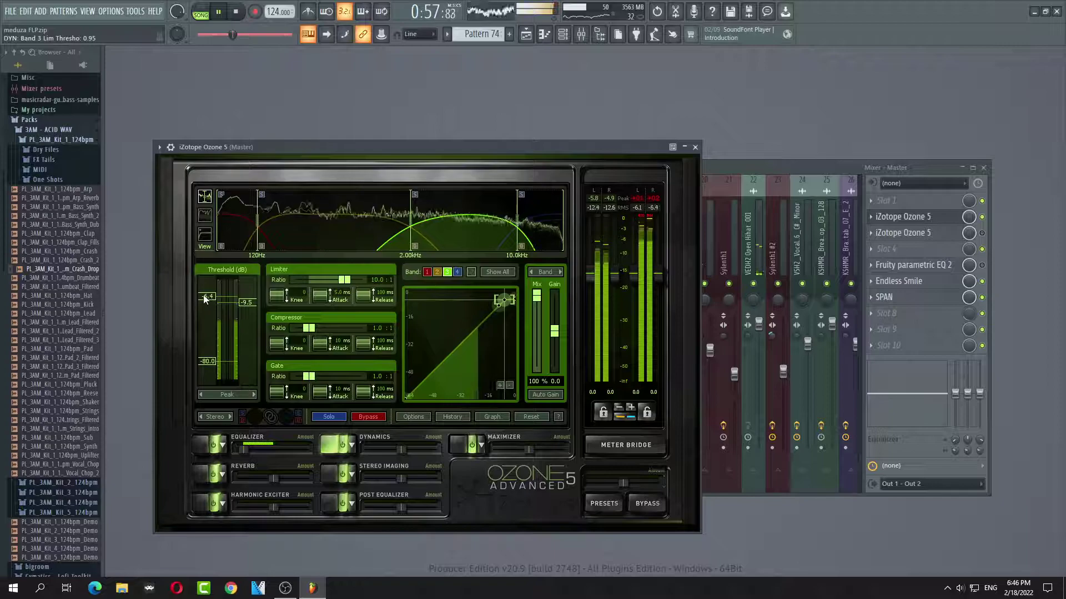
mouse_move(242, 448)
left_mouse_down()
mouse_move(279, 454)
mouse_move(247, 449)
left_mouse_up()
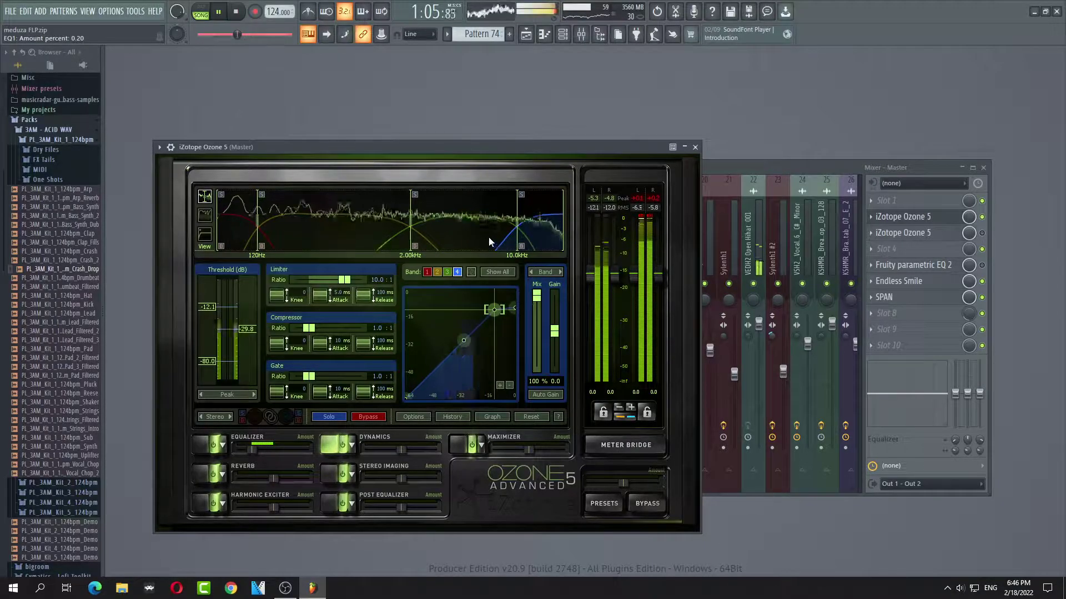
Set the compressor threshold of Dynamics band 3 to -22.5 dB and check the settings of bands 1 and 2.
left_click_drag(246, 302, 254, 324)
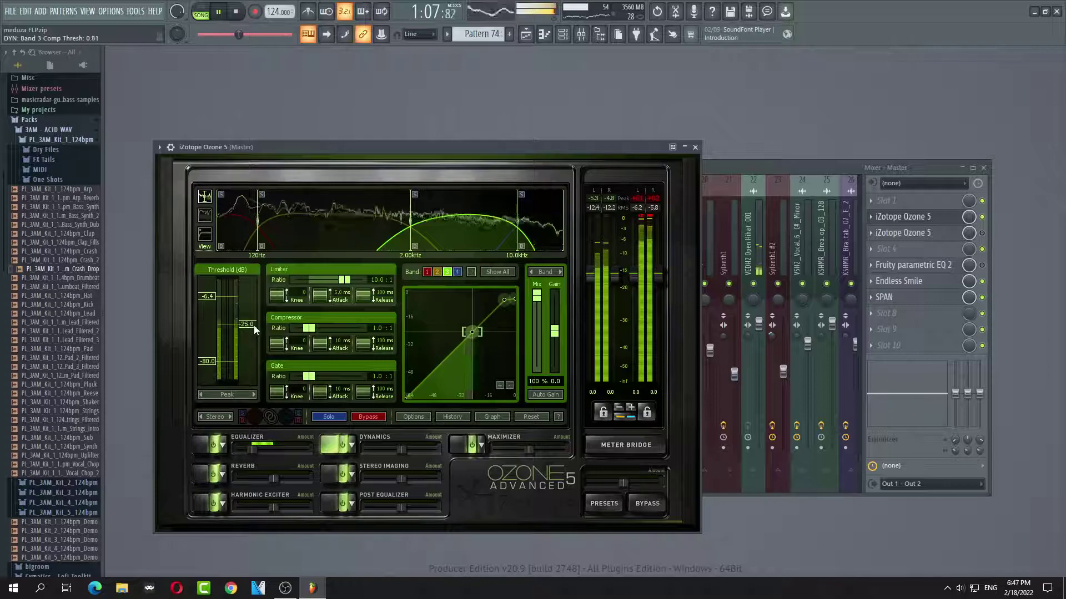
left_click(338, 232)
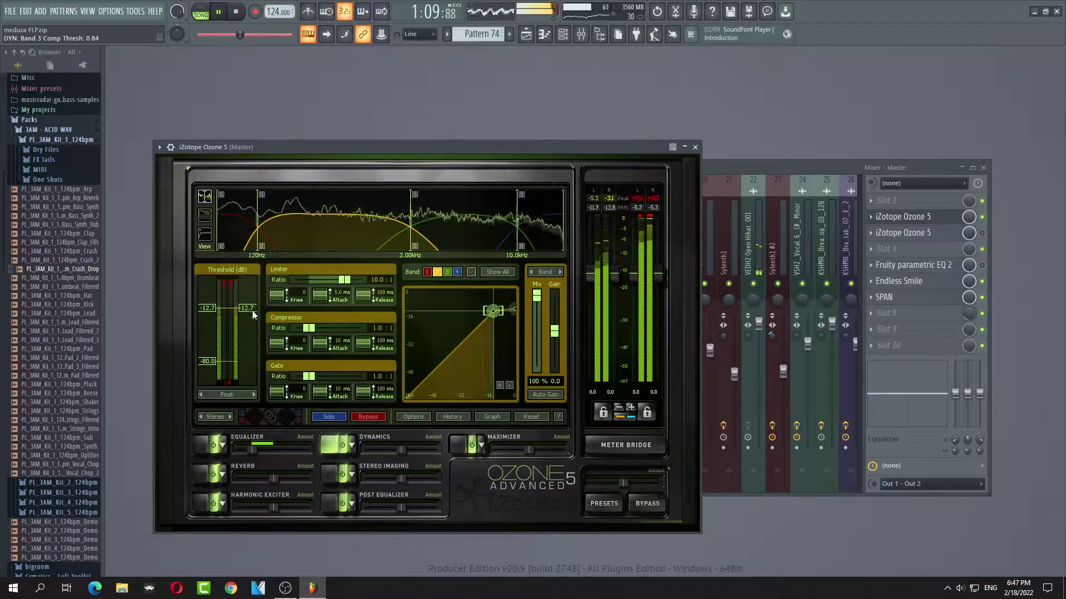
left_click(233, 244)
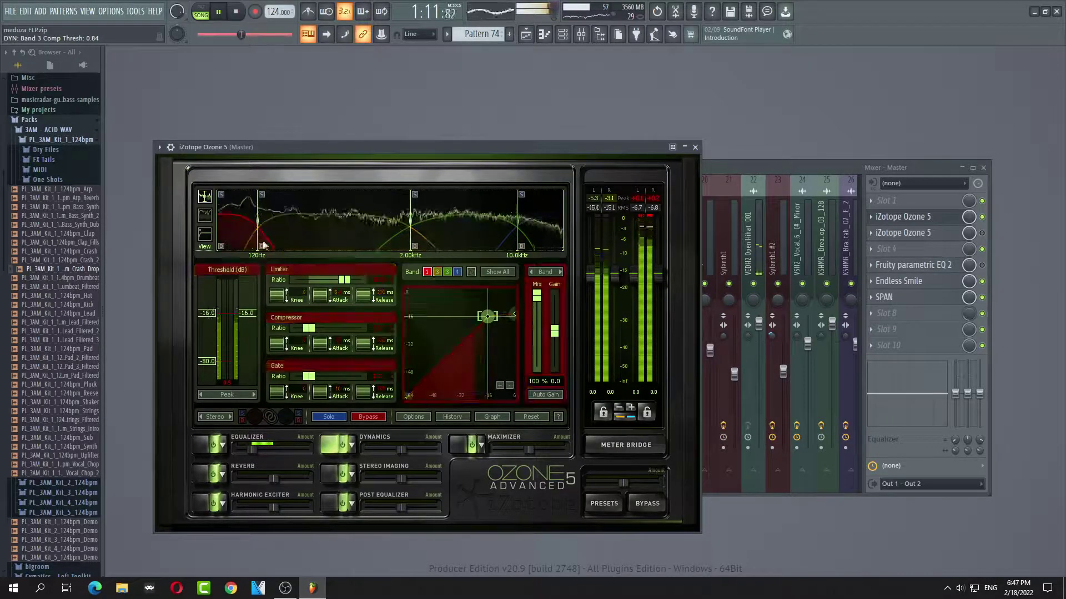
left_click(318, 235)
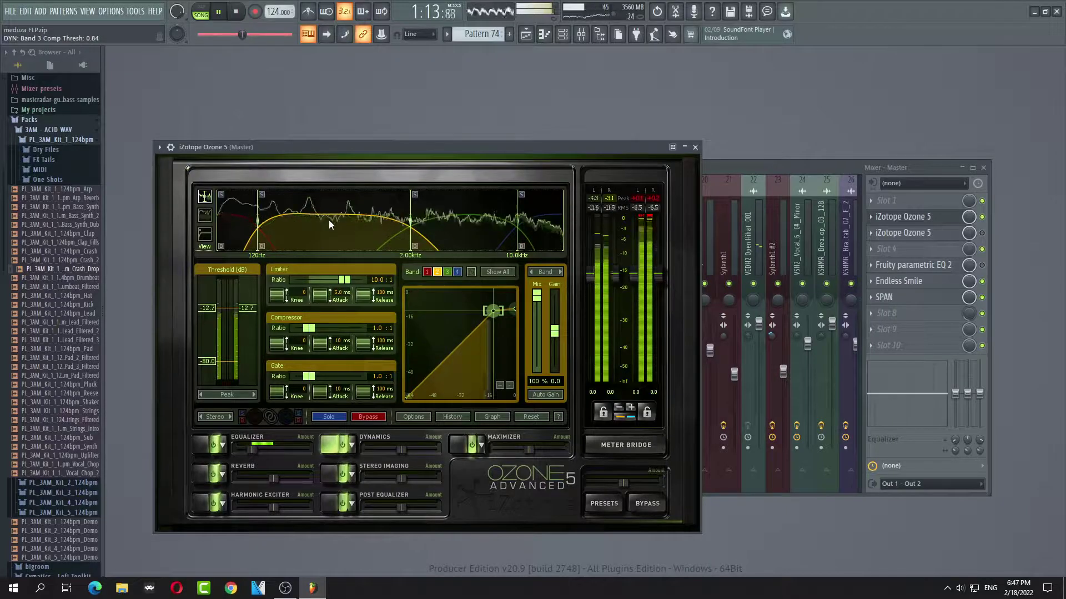
Lower the Dynamics limiter thresholds to -14.5 dB for band 3 and -25.0 dB for band 4.
left_click(445, 241)
mouse_move(207, 295)
left_mouse_down()
mouse_move(205, 328)
mouse_move(217, 329)
mouse_move(206, 324)
mouse_move(213, 312)
left_mouse_up()
left_click(543, 237)
left_click(447, 272)
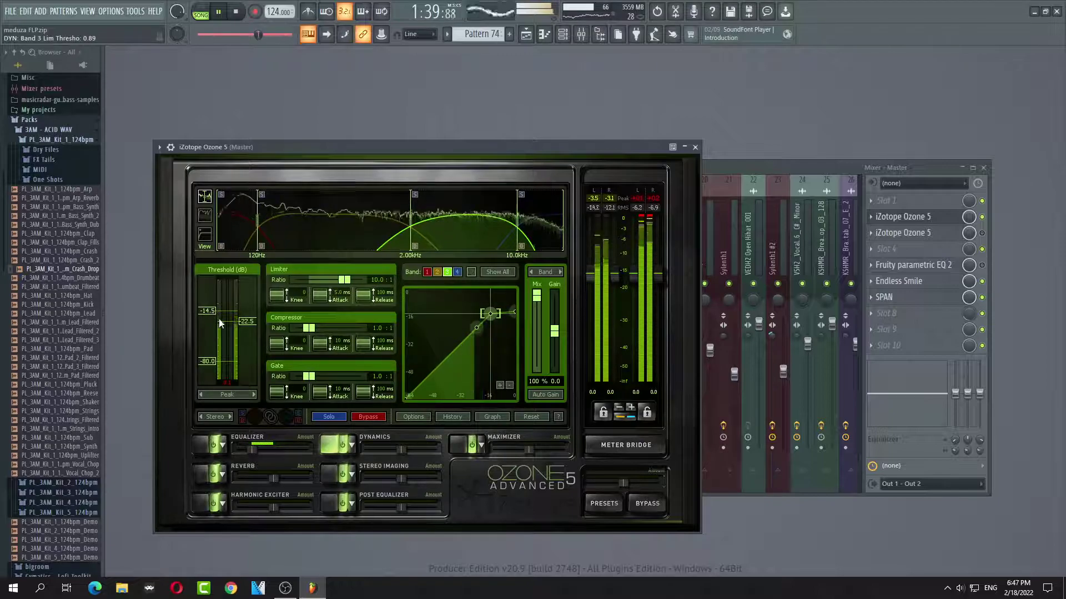
Compare Dynamics bands 2 and 3, raise the limiter threshold of band 4 to -7.8 dB and stop playback.
left_click(340, 229)
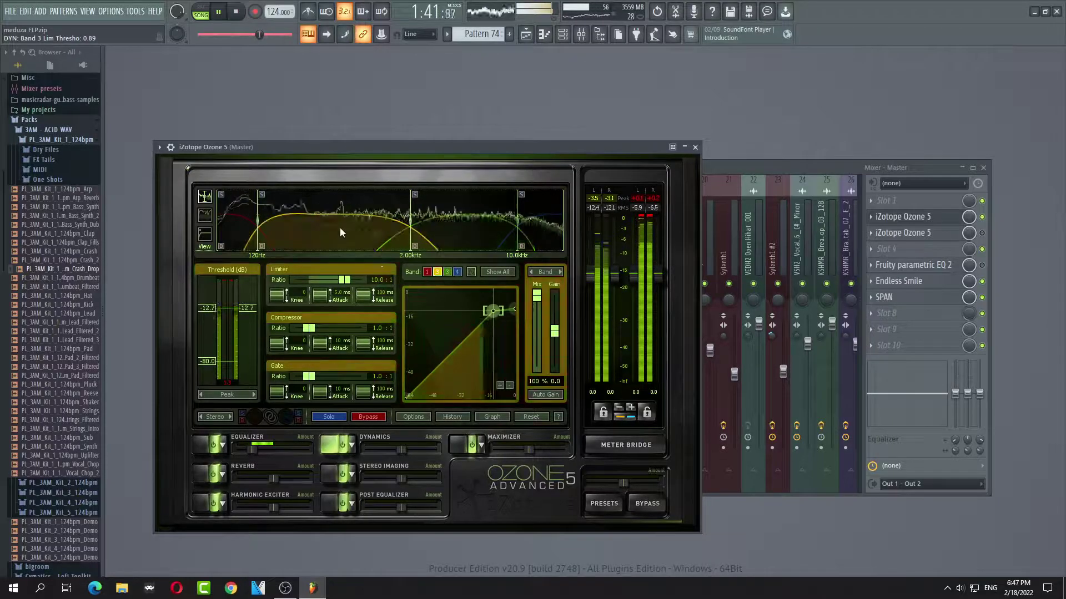
left_click(477, 241)
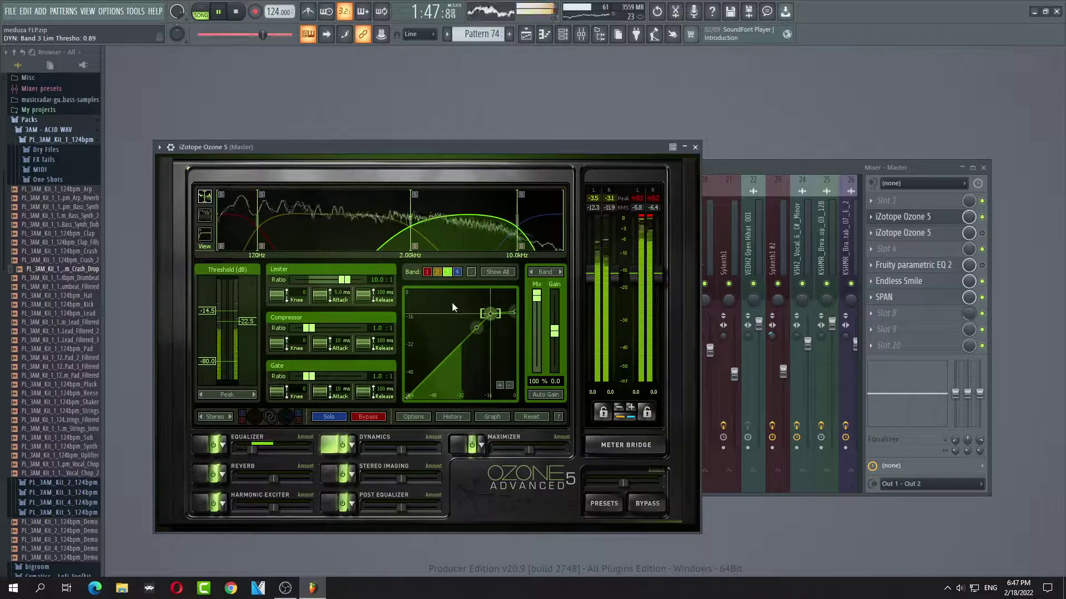
left_click(530, 235)
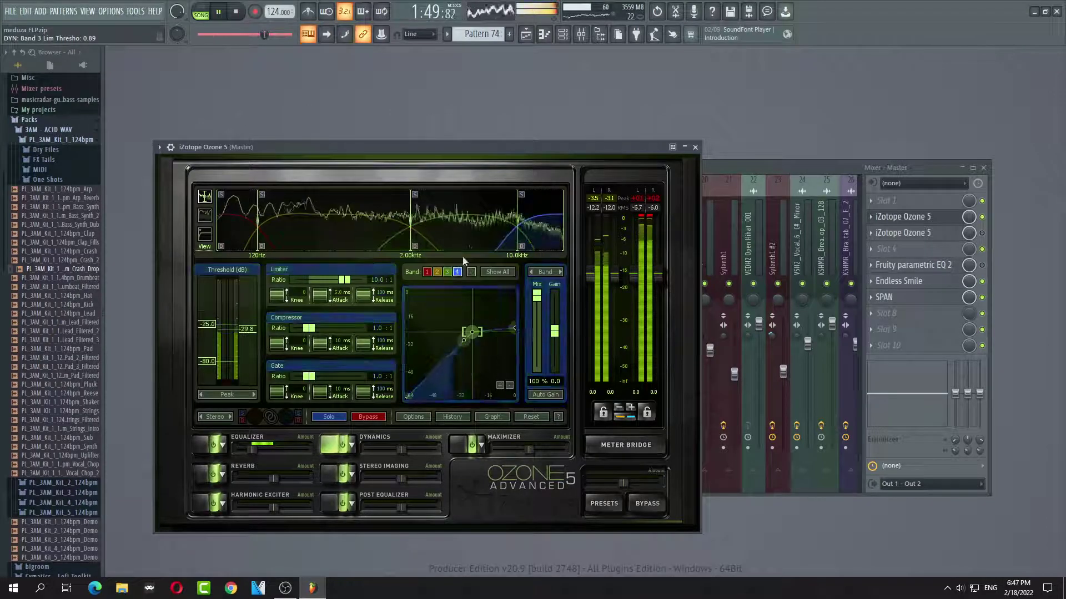
scroll(212, 325, "up", 5)
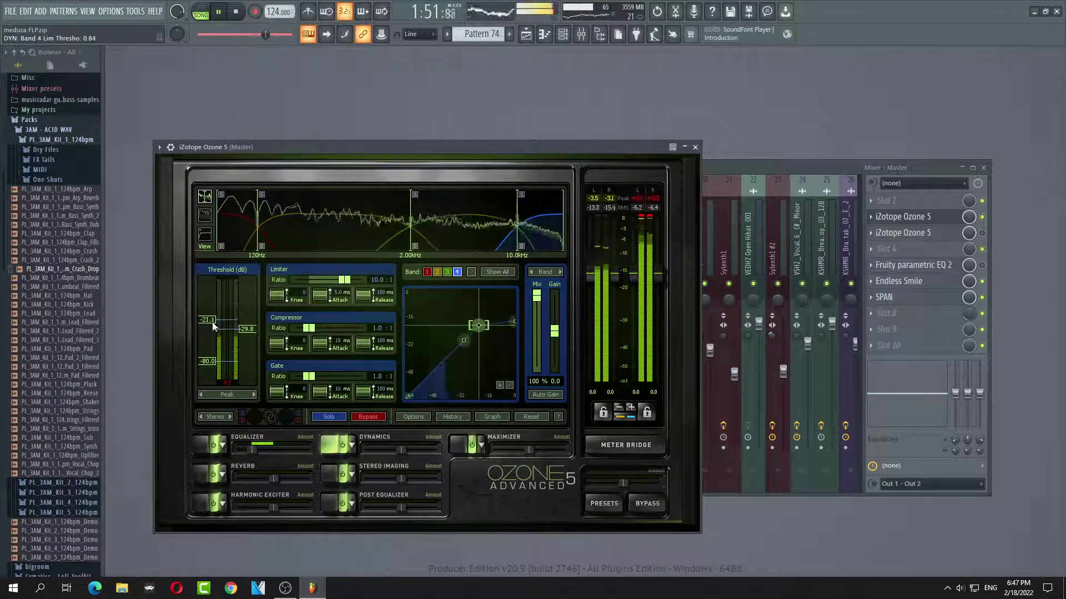
left_click_drag(213, 325, 200, 302)
key("space")
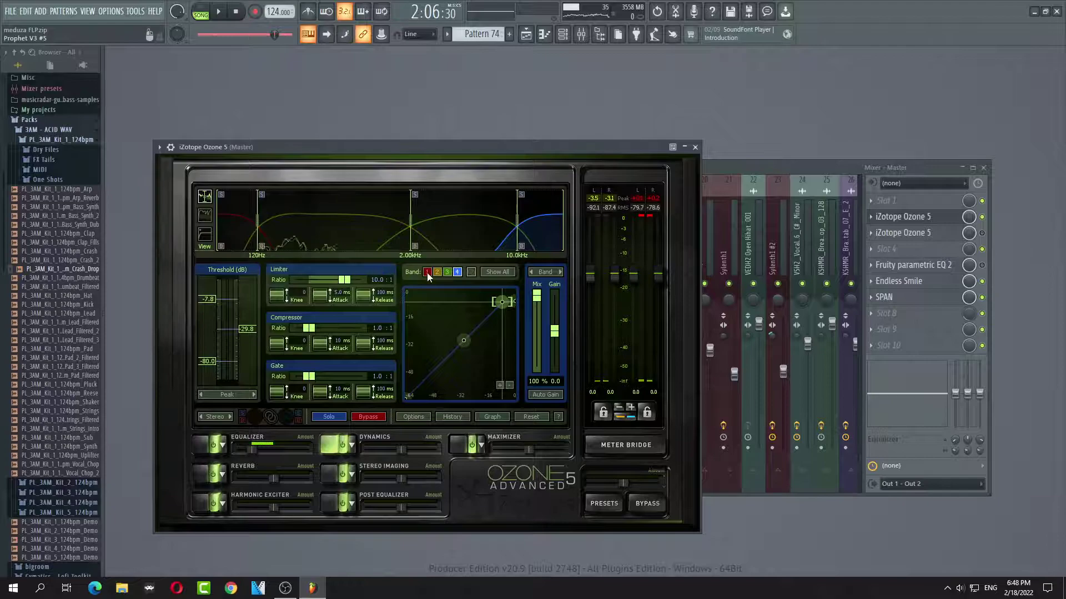
Close the Ozone 5 window and delete the plugin from slot 2 of the master track.
left_click(695, 147)
left_click(871, 217)
left_click(899, 242)
left_click(577, 336)
left_click(871, 218)
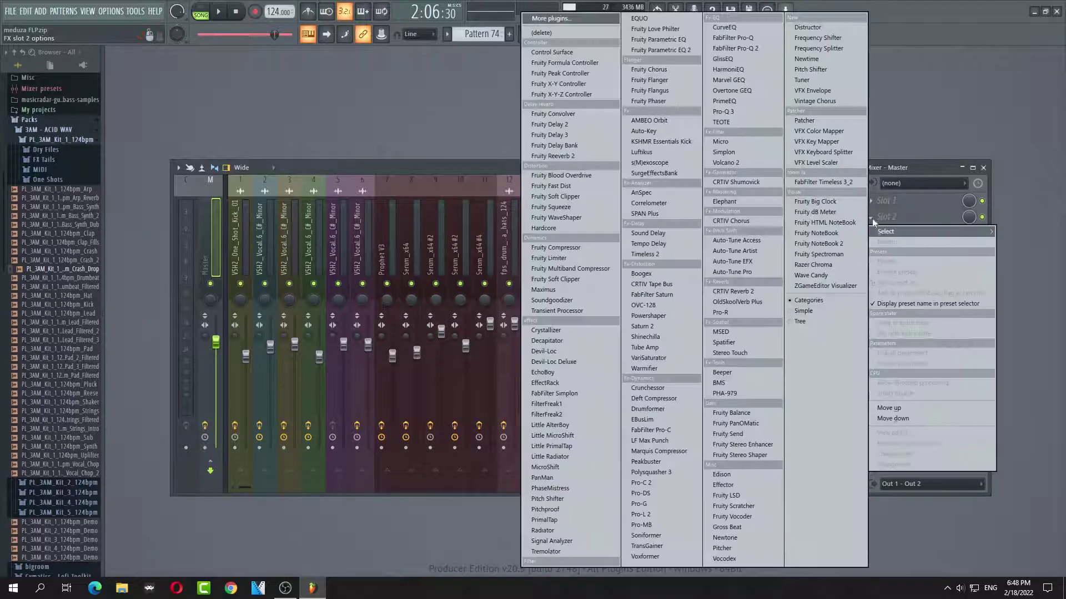
left_click(549, 19)
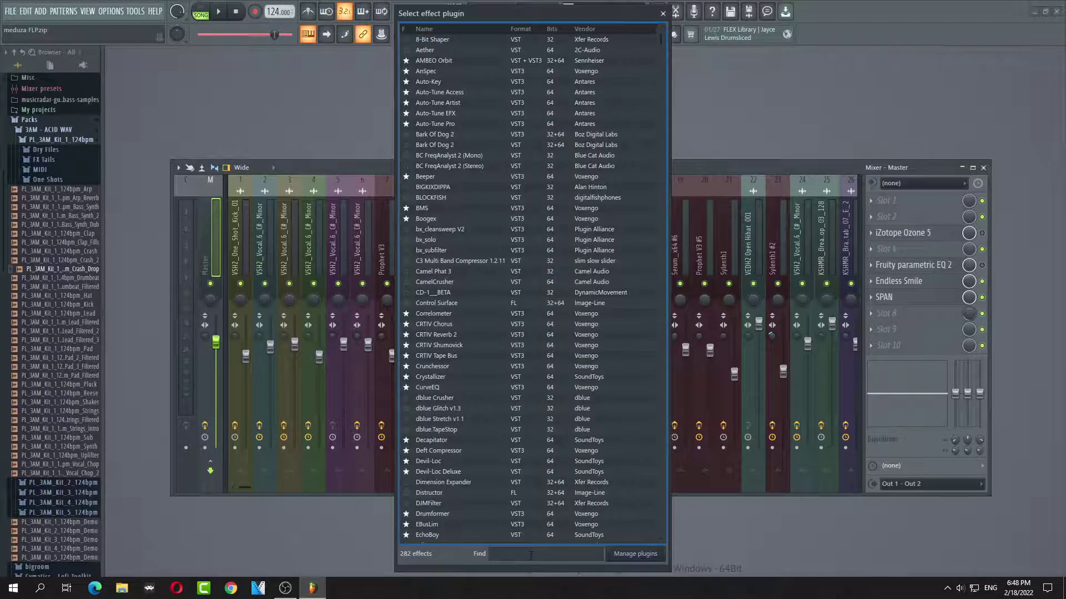
type("oz")
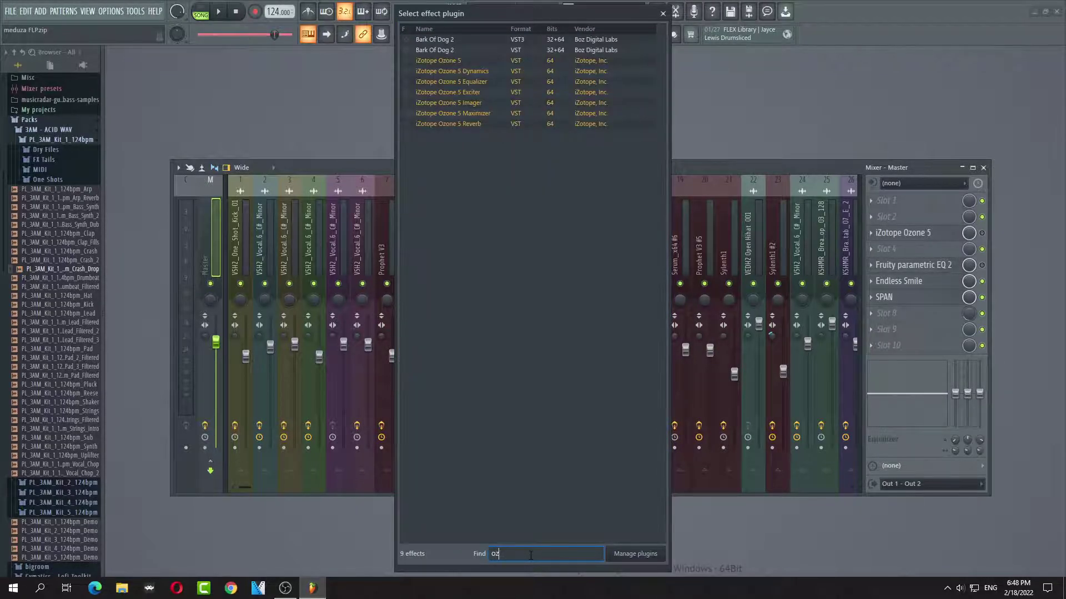
double_click(459, 70)
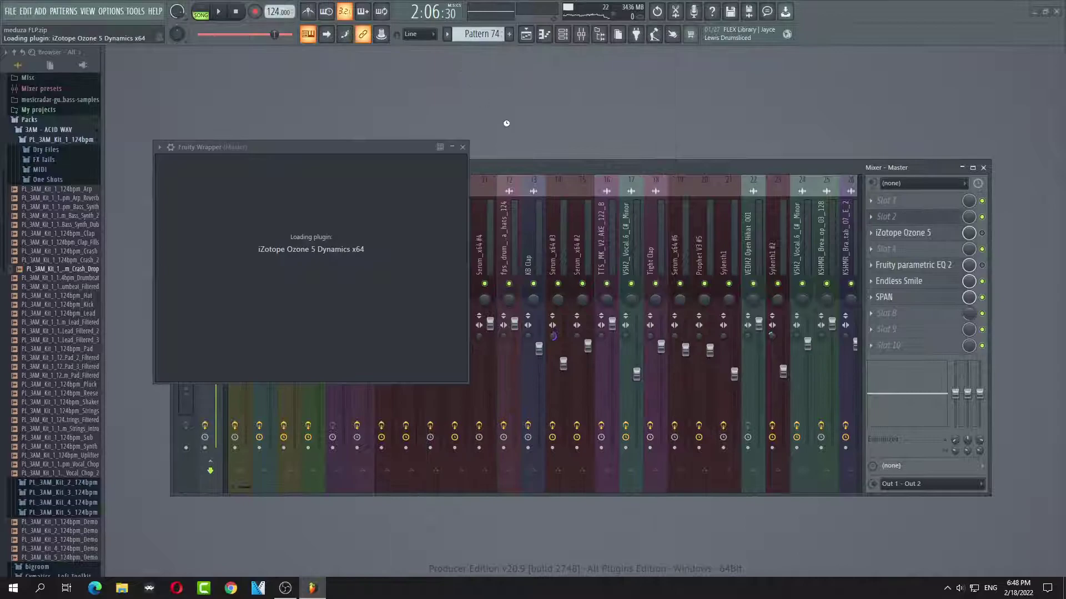
left_click(694, 147)
left_click(876, 224)
left_click(894, 245)
key("Return")
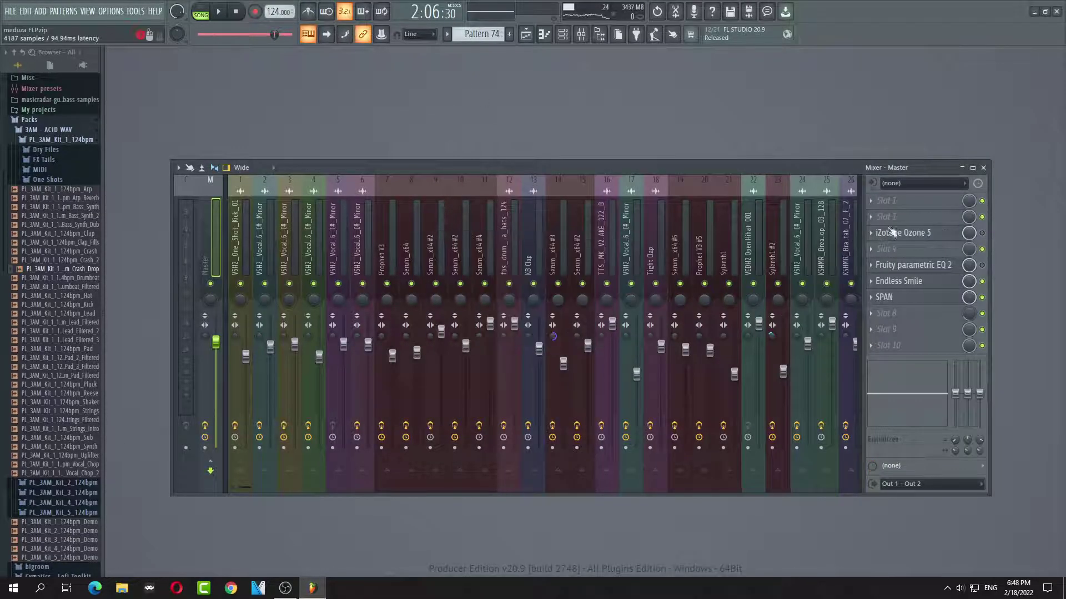
Load iZotope Ozone 5 into slot 2 of the master track and close its preset manager.
left_click(870, 218)
left_click(616, 21)
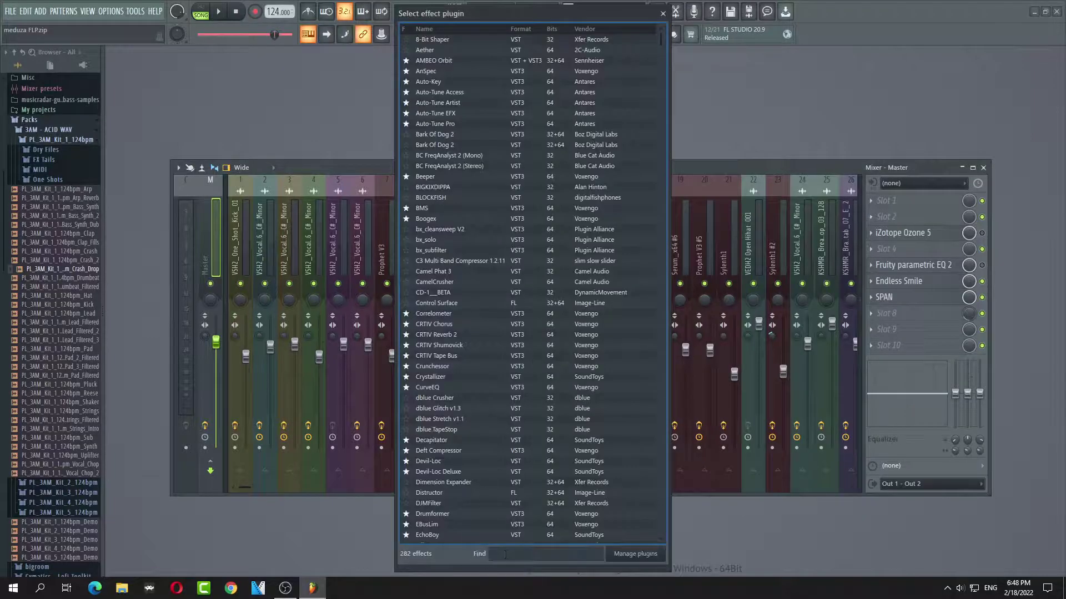
left_click(510, 555)
type("ozone")
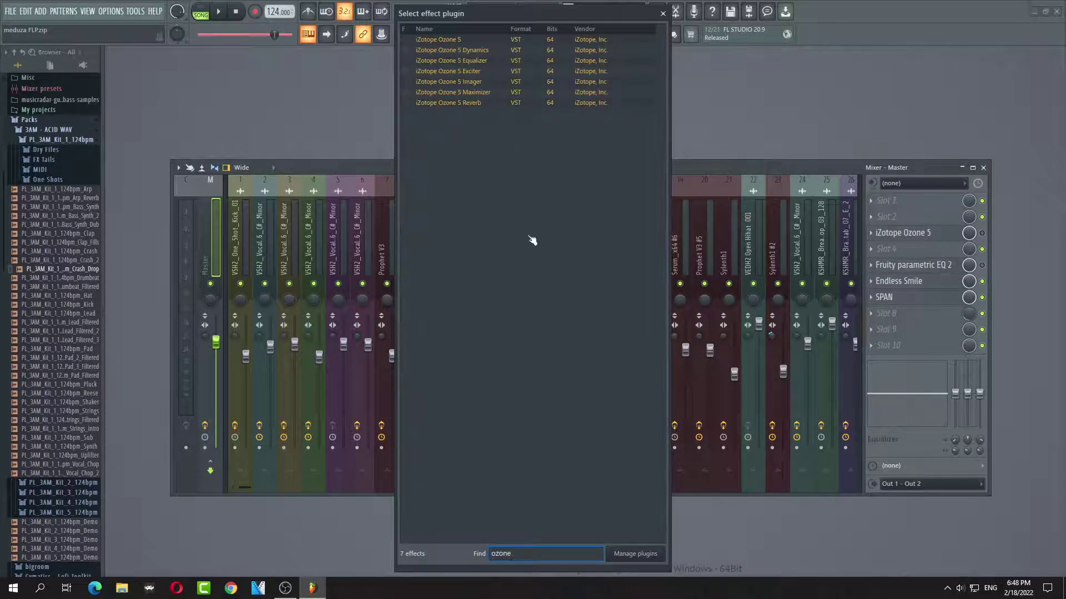
double_click(463, 42)
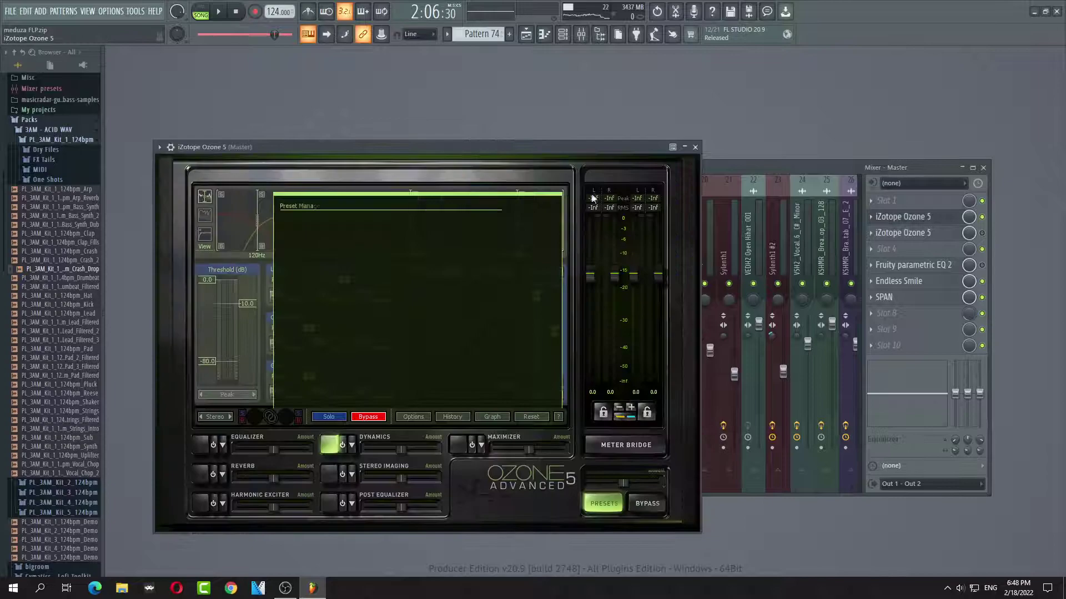
left_click(539, 400)
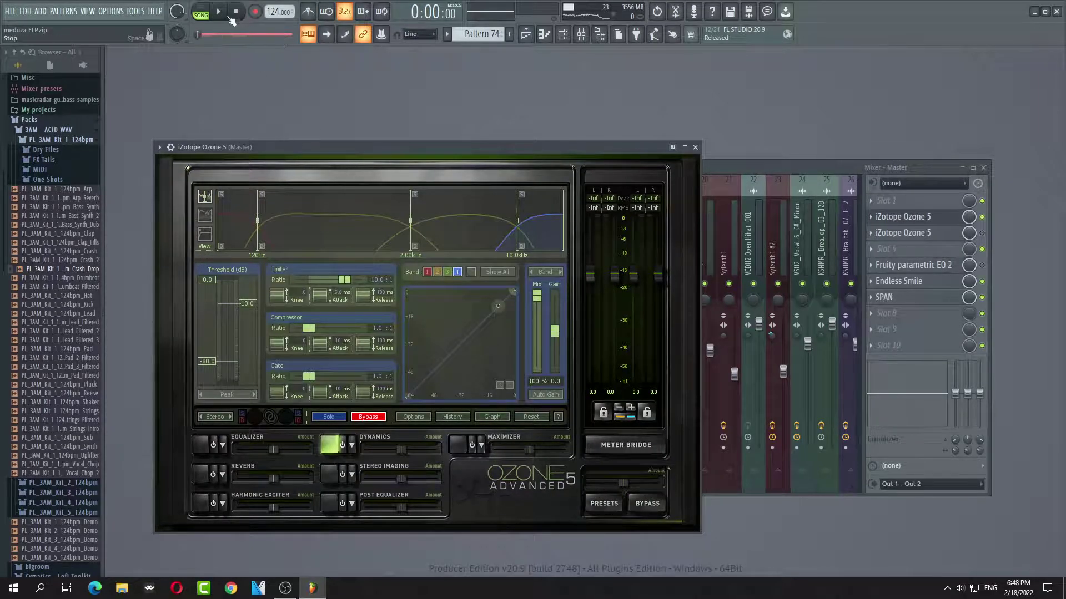
Turn on the Maximizer and lower its threshold to -6.6 dB while the song plays.
left_click(472, 444)
left_click(471, 451)
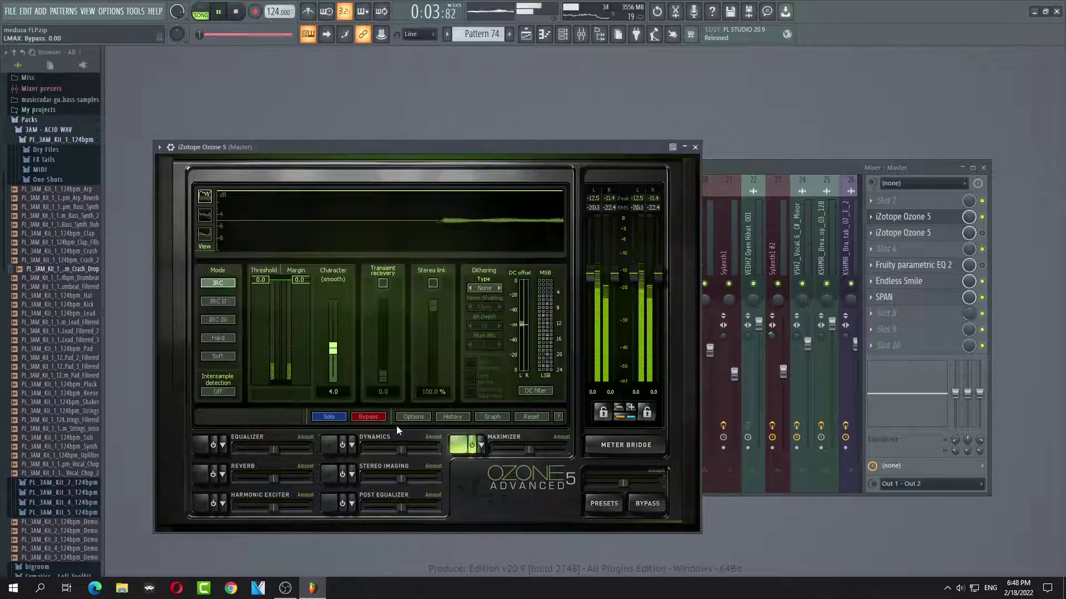
scroll(304, 282, "down", 1)
left_click_drag(305, 292, 262, 317)
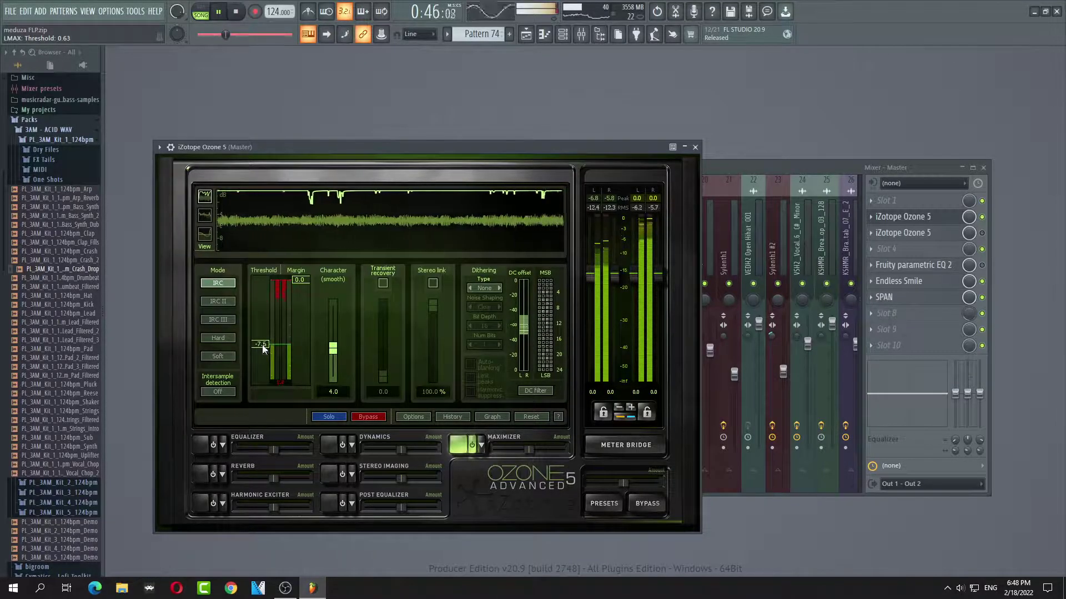
left_click_drag(261, 348, 260, 347)
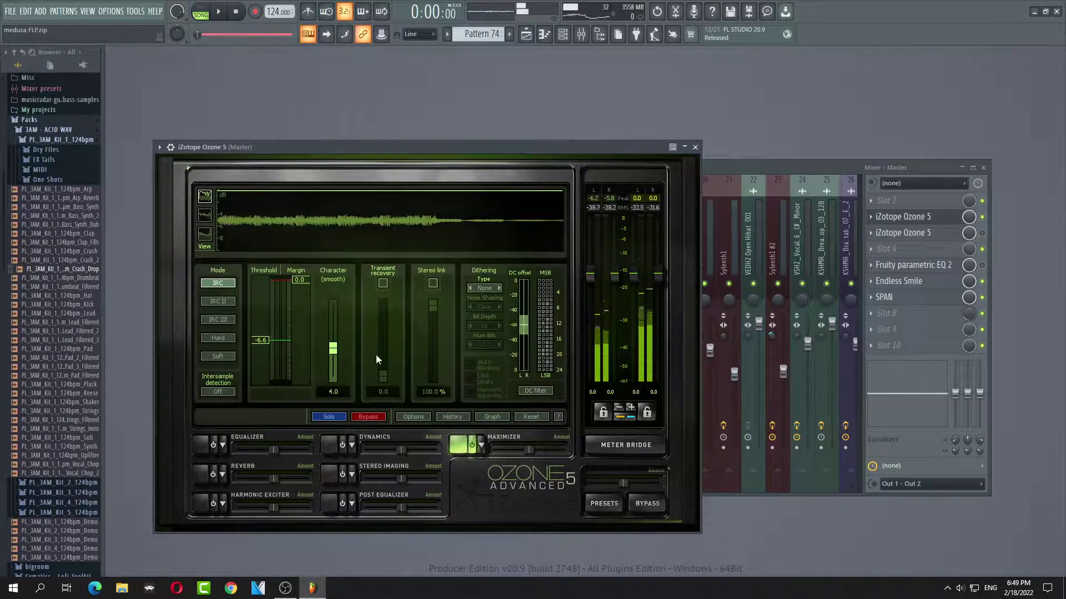
Turn on the Harmonic Exciter and set the amount to 1.2 for band 1 and 1.8 for band 2 during playback.
left_click(216, 506)
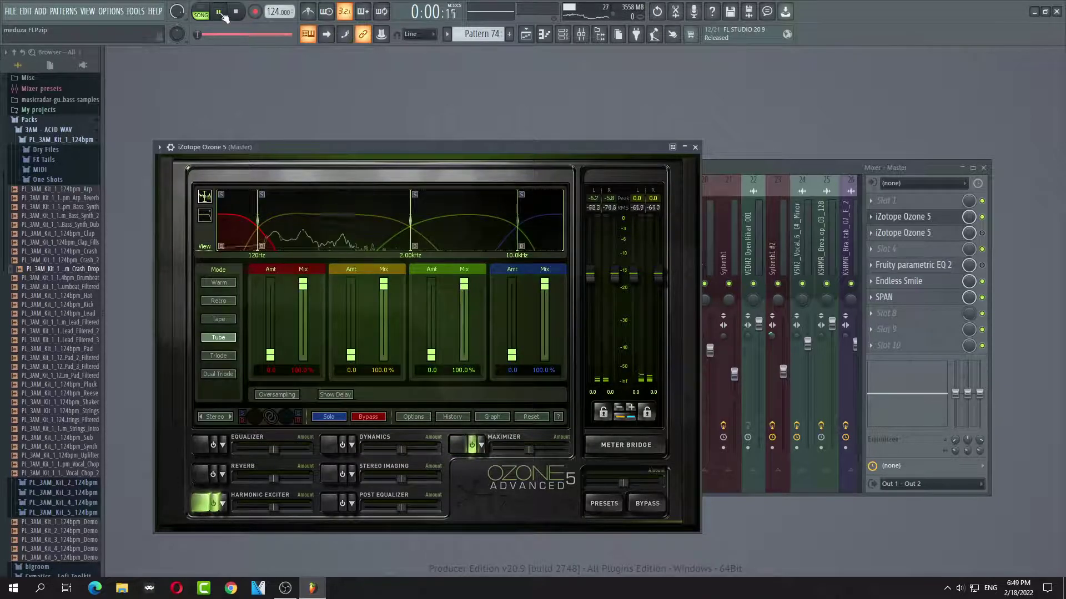
left_click_drag(208, 37, 216, 35)
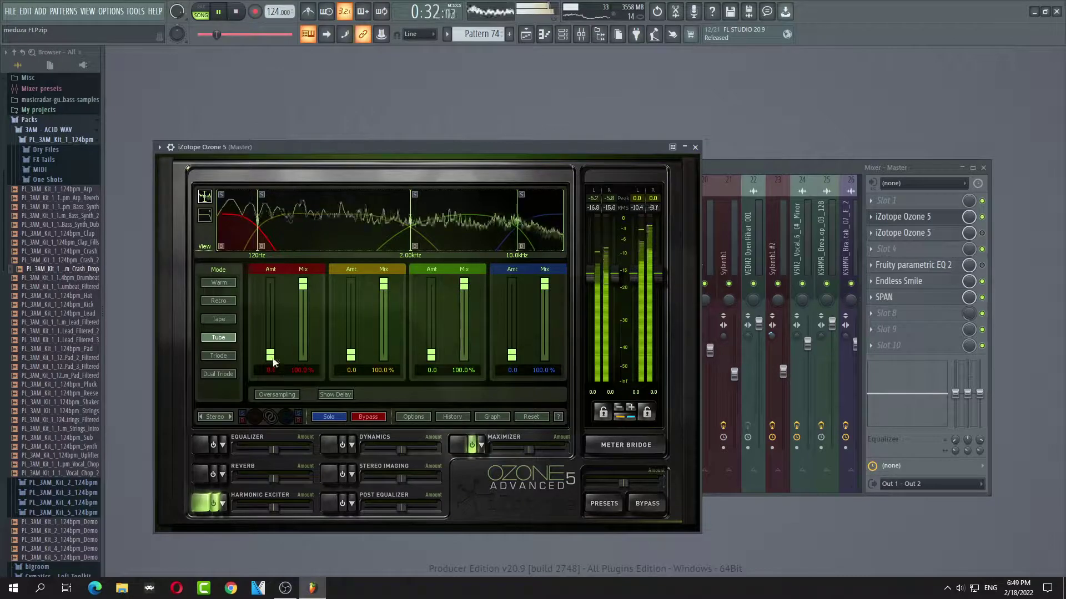
left_click_drag(274, 362, 273, 355)
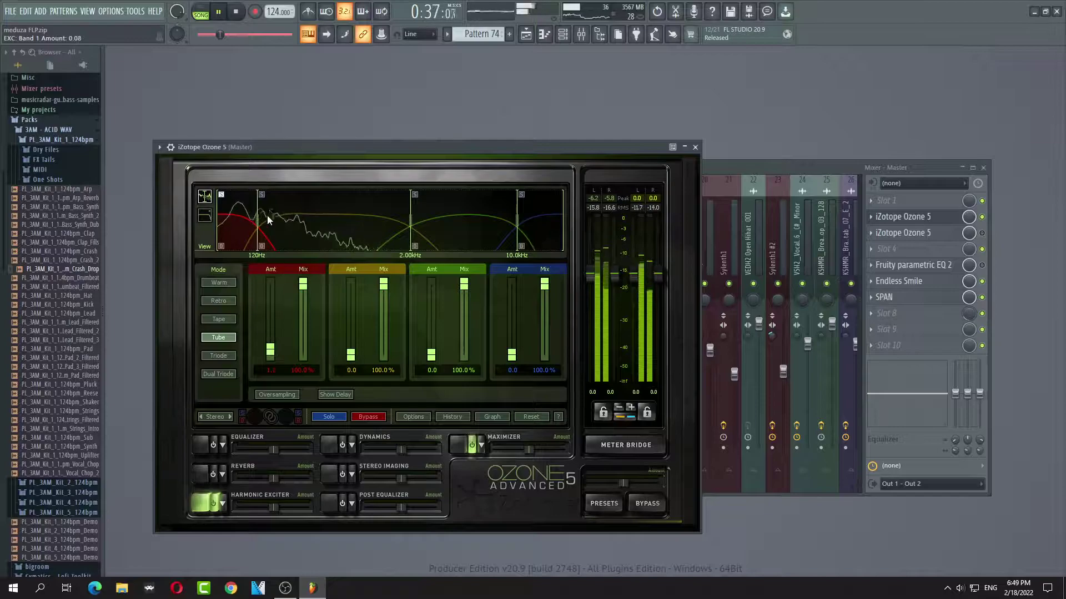
left_click_drag(350, 360, 352, 355)
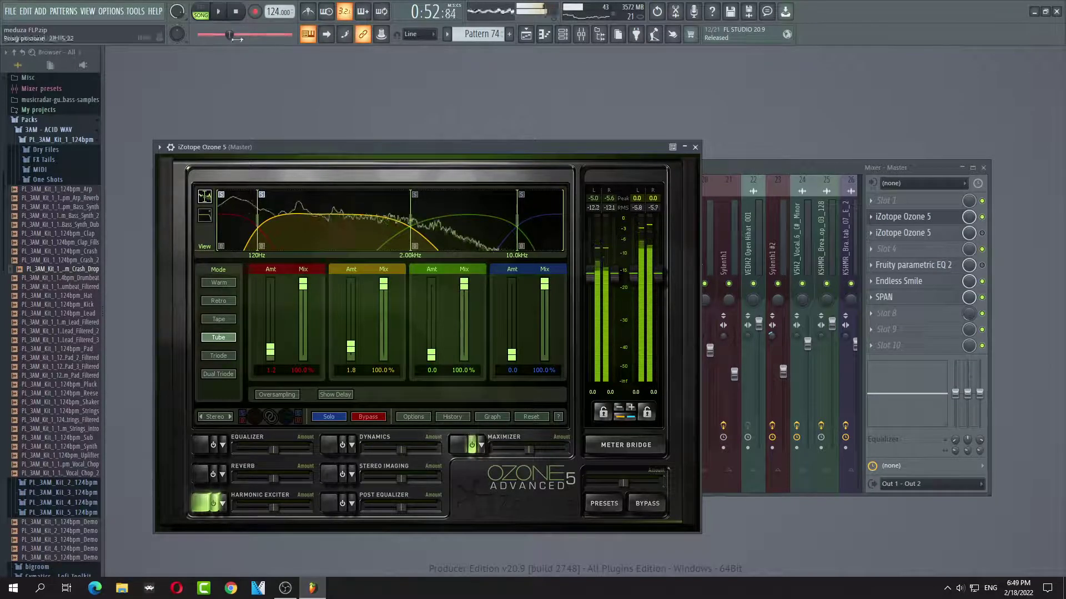
Turn on Dynamics, lower the band 4 limiter and compressor thresholds to -22.6 dB, and check the Harmonic Exciter settings.
left_click(337, 448)
key("space")
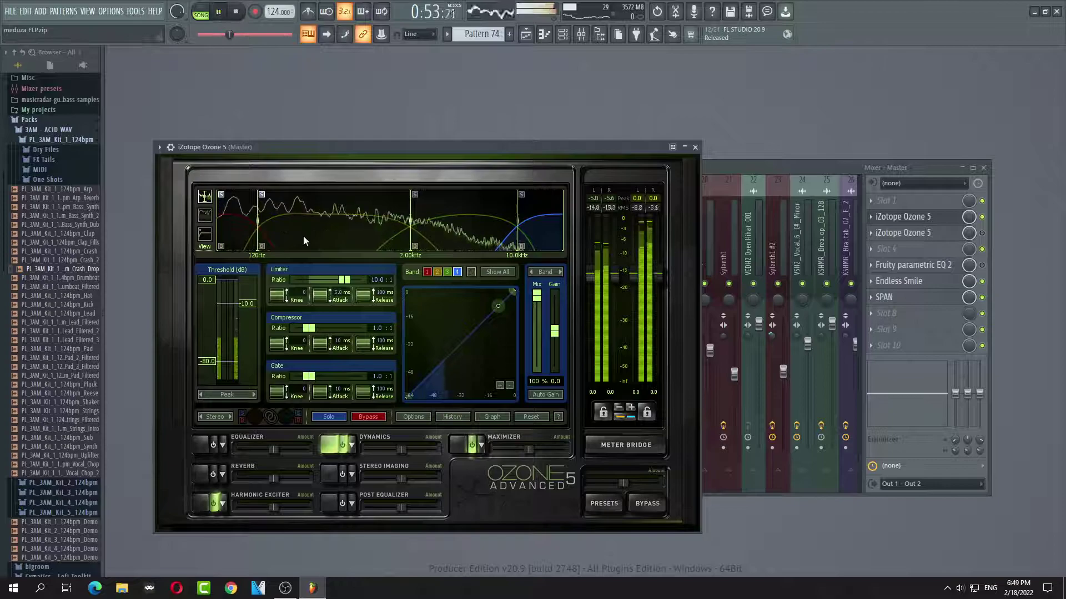
left_click_drag(209, 293, 208, 319)
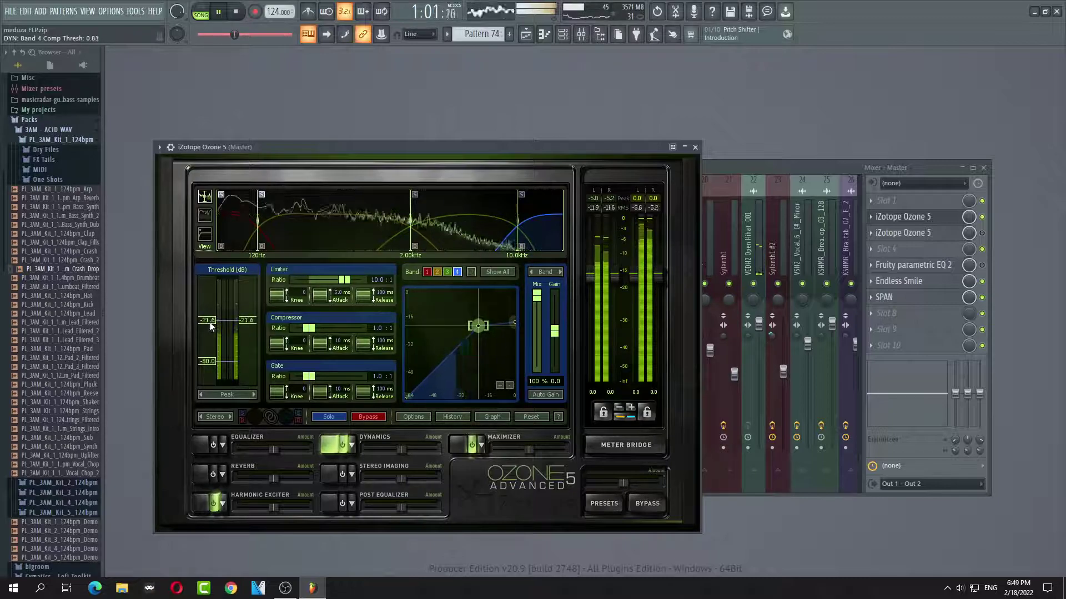
left_click(203, 504)
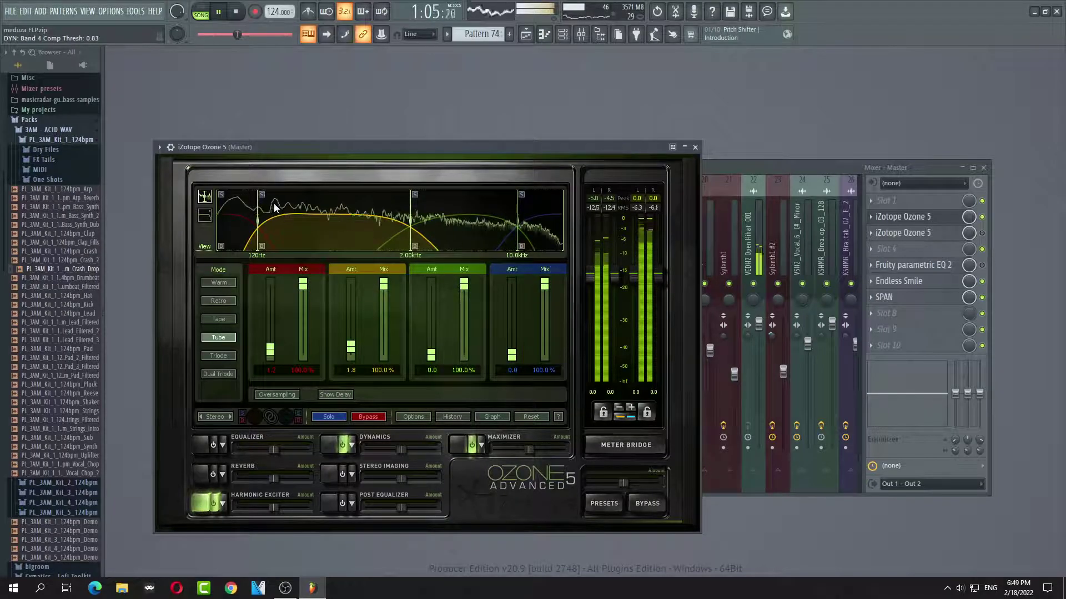
left_click(331, 448)
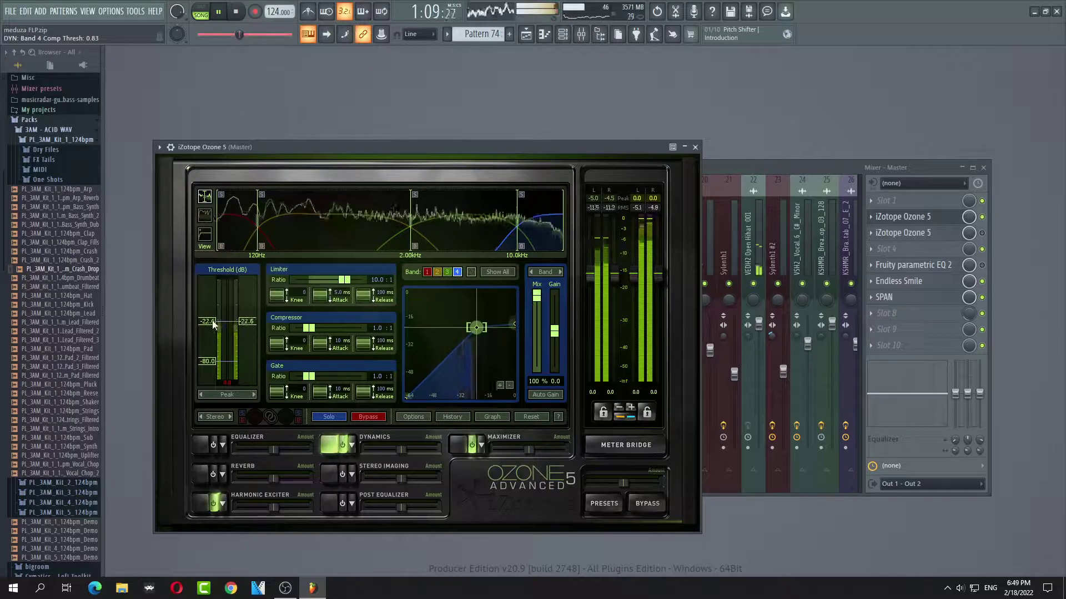
Lower the Dynamics limiter and compressor thresholds of bands 2, 3 and 4, using -12.1 dB for band 2 and -26.0 dB for band 4.
left_click(318, 239)
left_click_drag(207, 280, 212, 313)
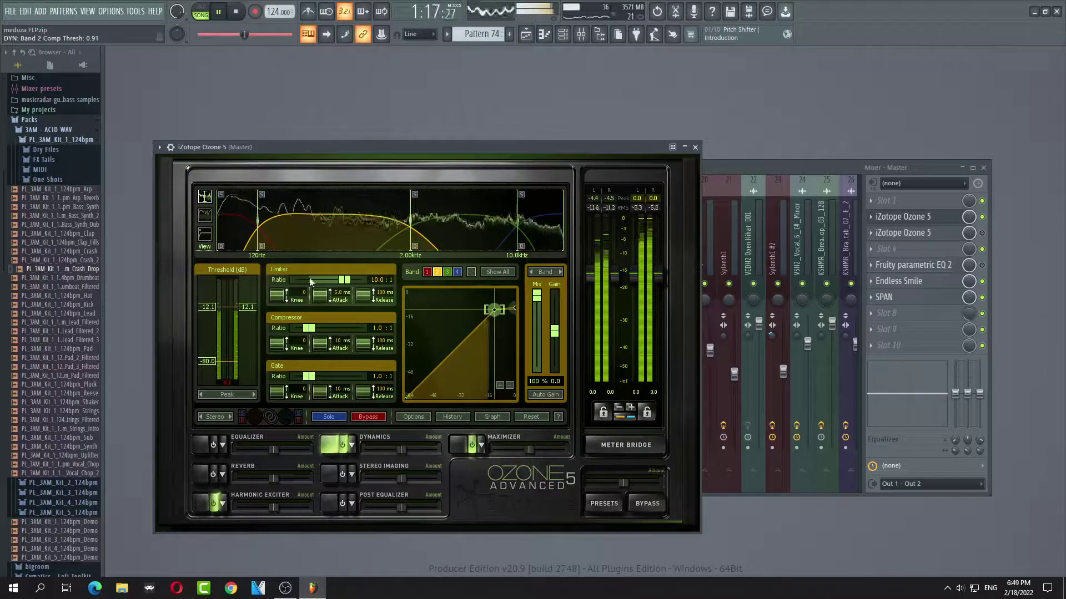
left_click(464, 227)
left_click_drag(201, 286, 205, 319)
left_click(535, 245)
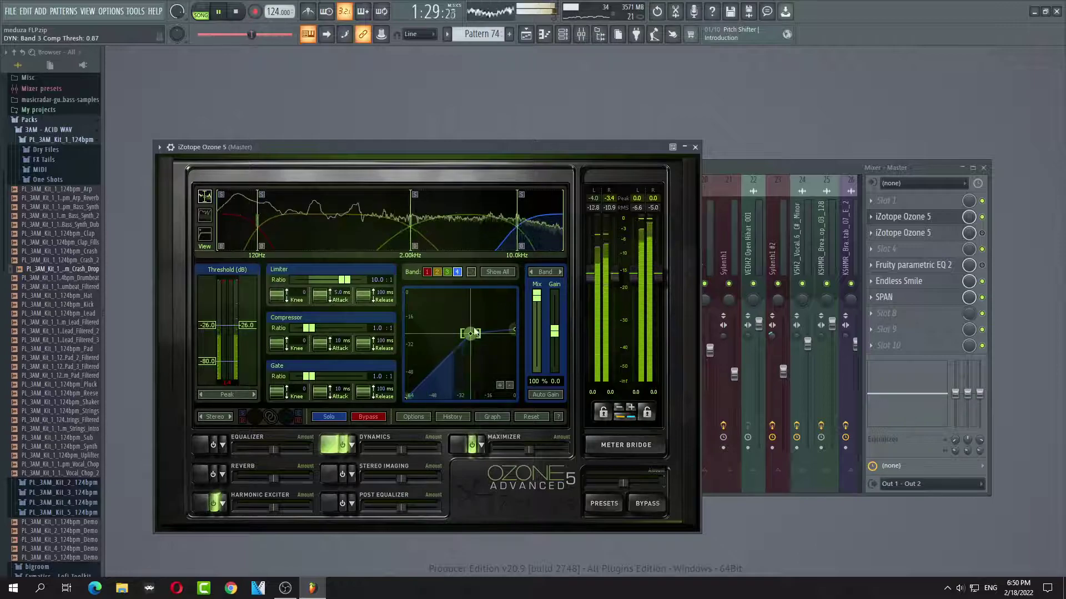
Turn on Reverb with its low cutoff at 167 Hz and enable Stereo Imaging.
left_click(205, 444)
left_click(203, 475)
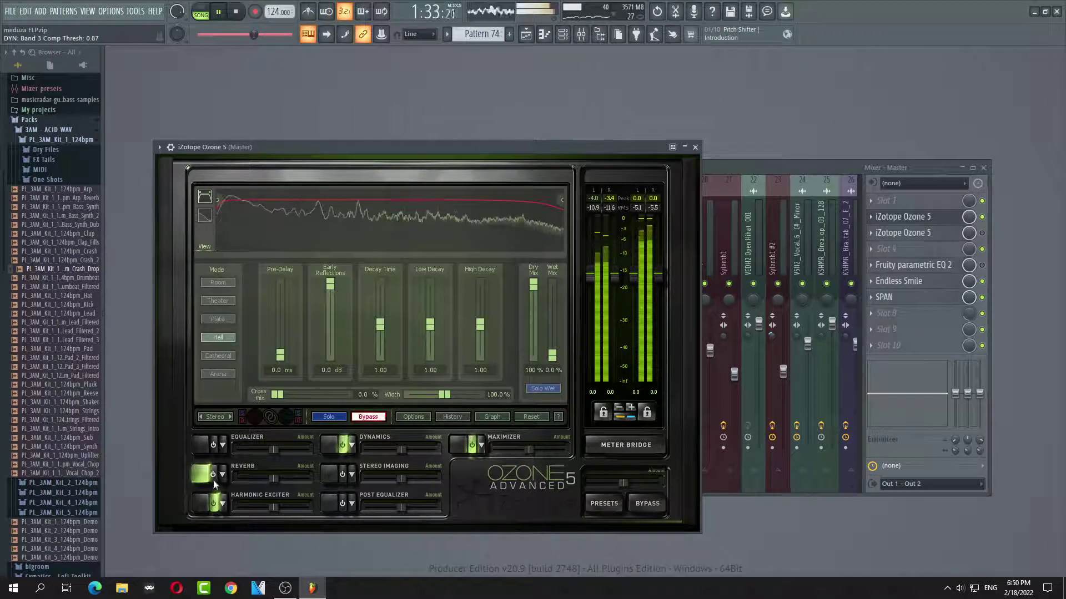
left_click(212, 475)
left_click_drag(237, 210, 271, 210)
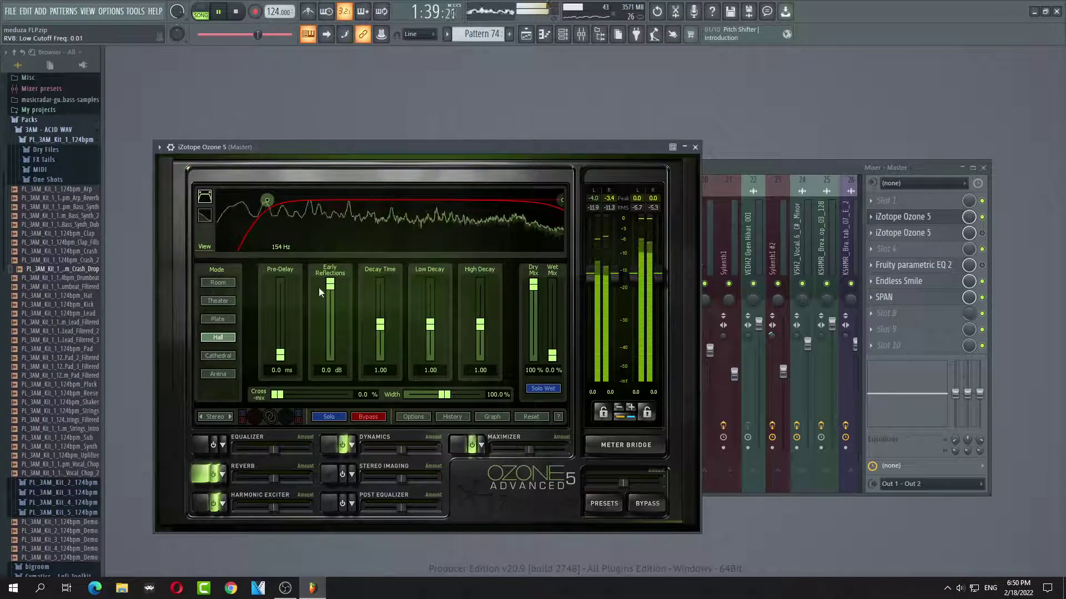
left_click_drag(272, 199, 275, 200)
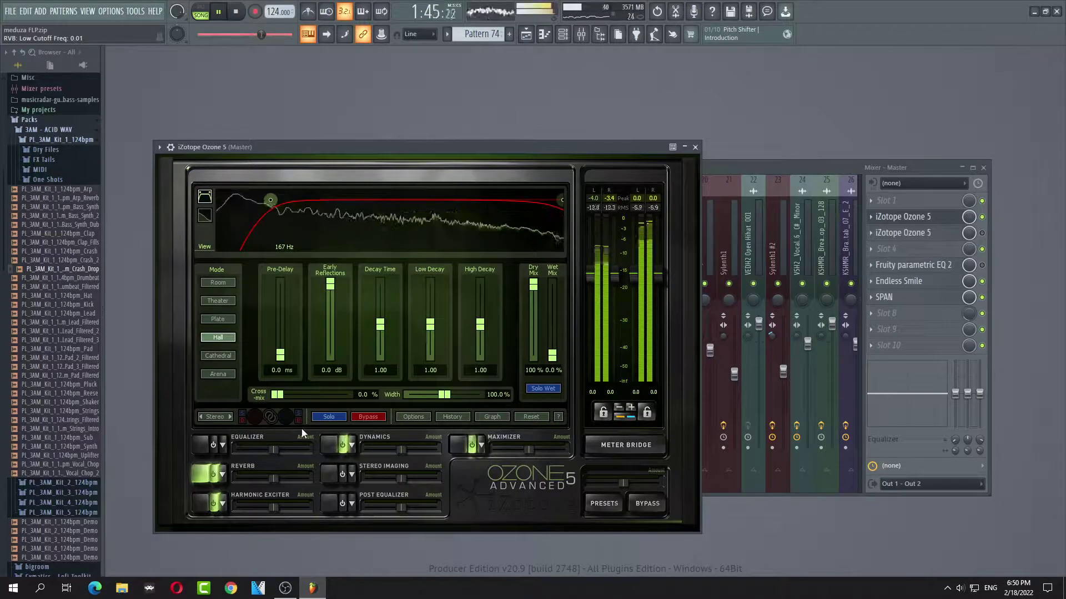
left_click(326, 476)
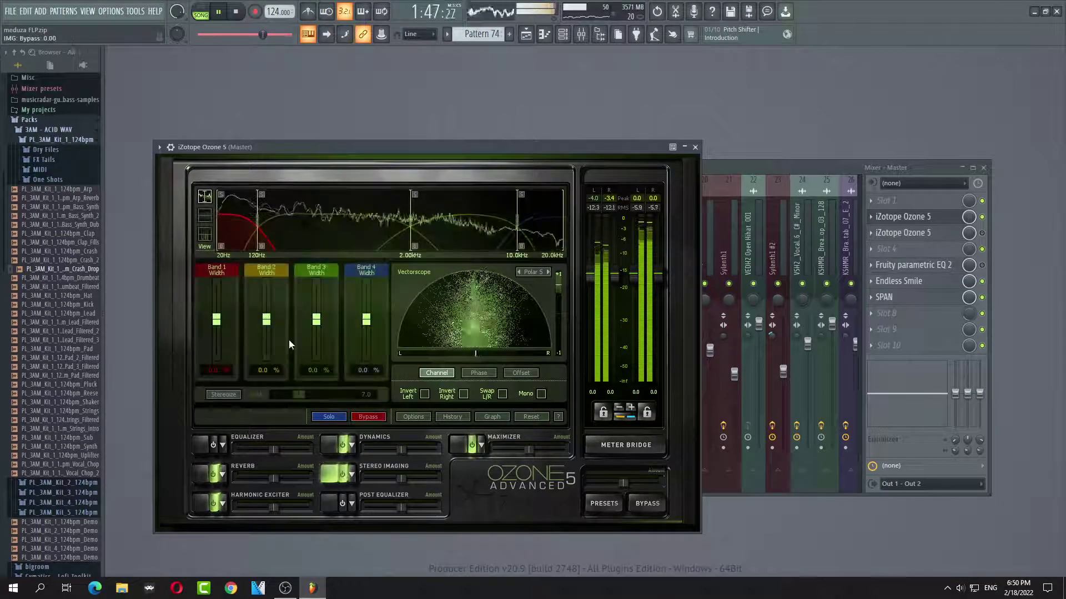
Turn on the Equalizer and apply the preset Add Richness and Depth after trying Add Digital Presence - Complex.
left_click(204, 444)
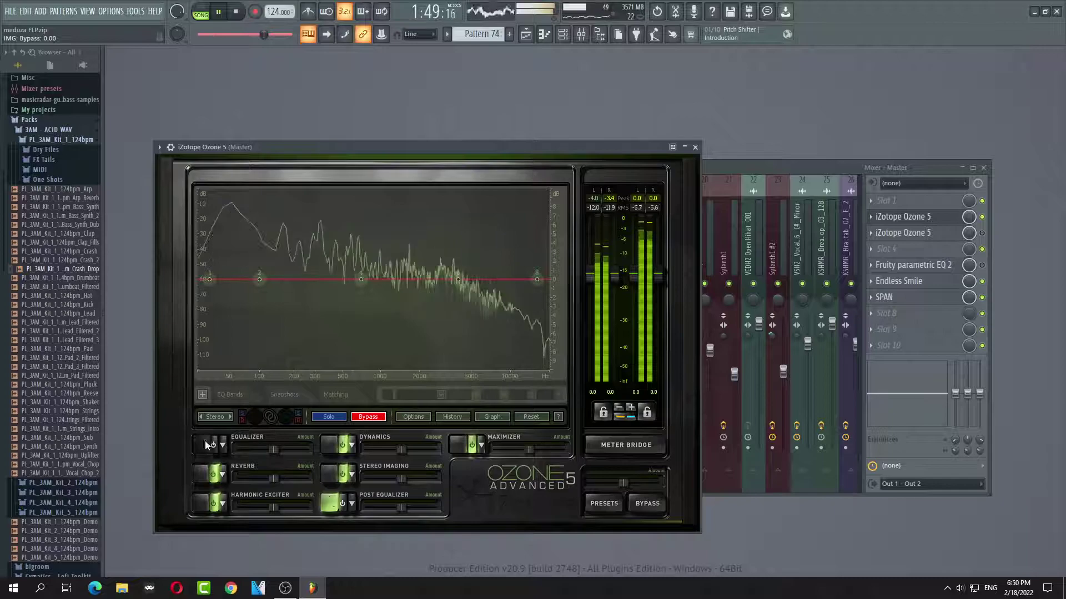
left_click(222, 446)
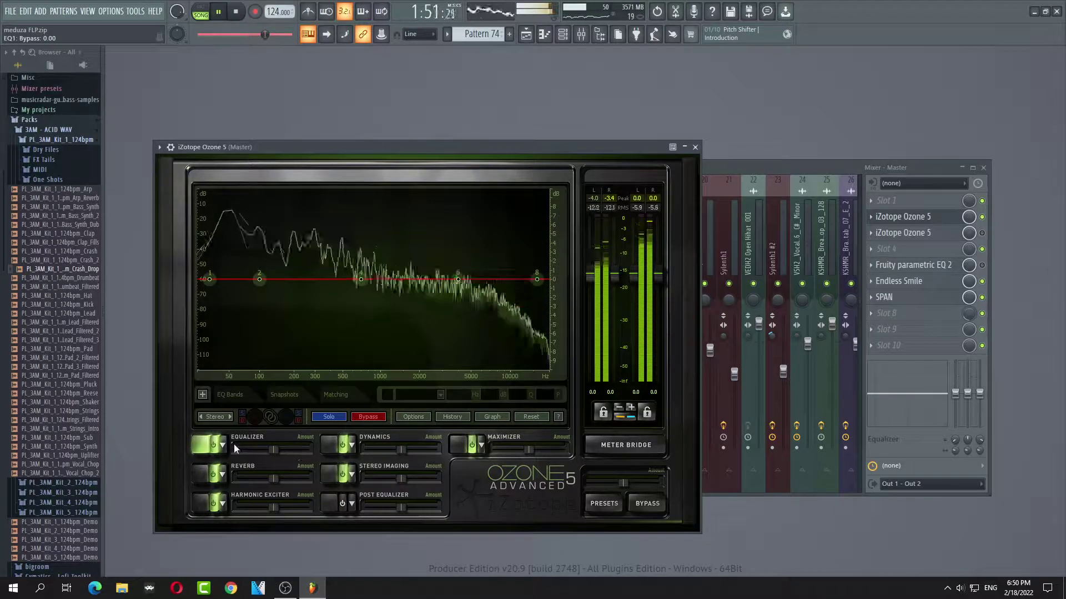
left_click(444, 319)
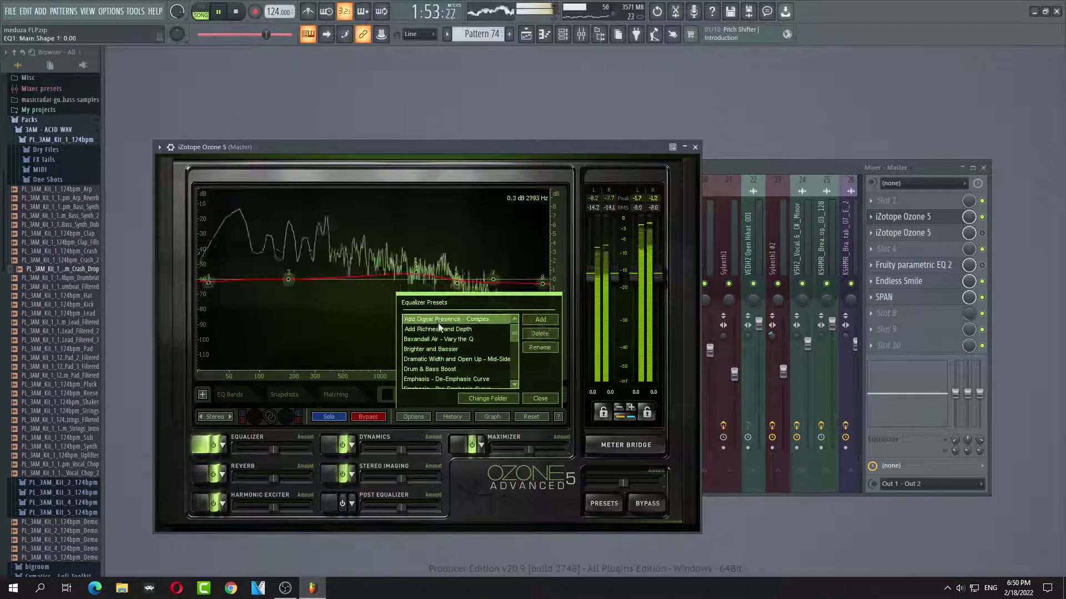
left_click(464, 329)
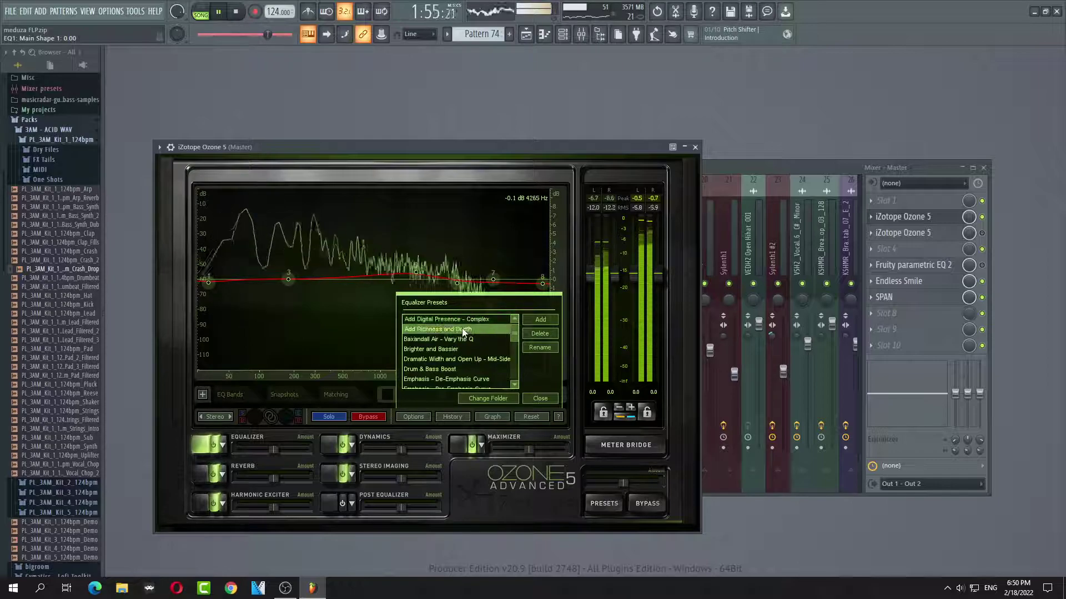
left_click(540, 399)
Turn on the Post Equalizer and audition its preset Tighten Bass - Mid-Side with the song playing.
left_click(343, 503)
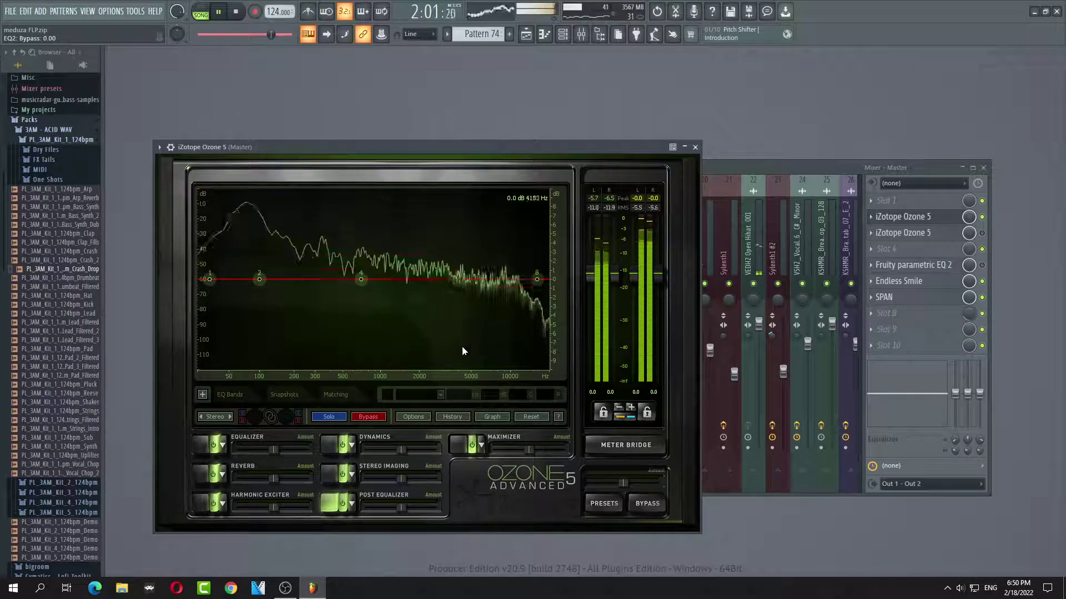
left_click(352, 503)
left_click(219, 11)
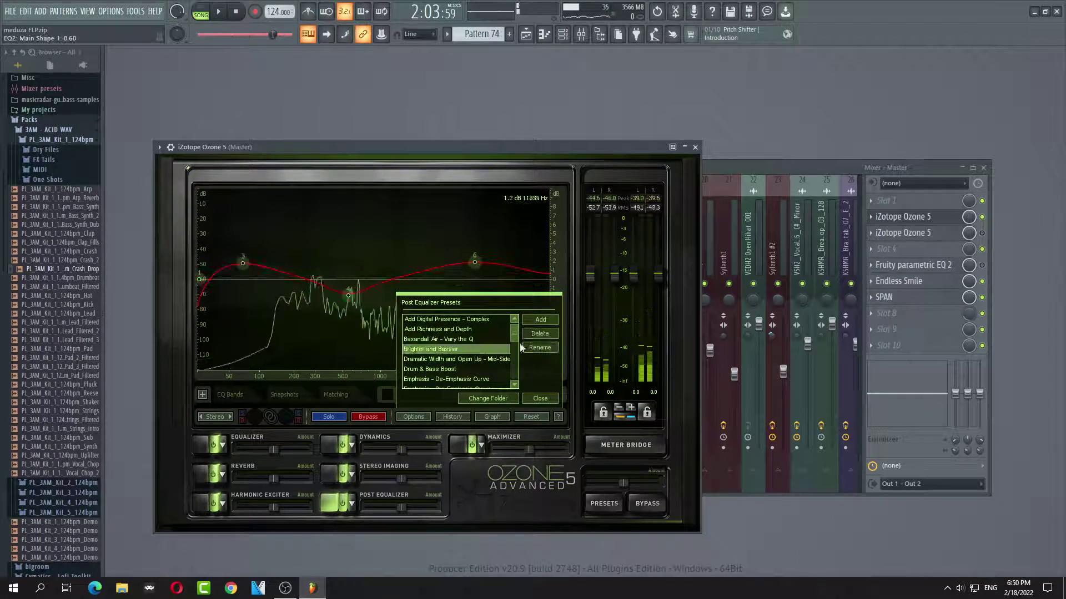
scroll(471, 355, "down", 7)
left_click(472, 358)
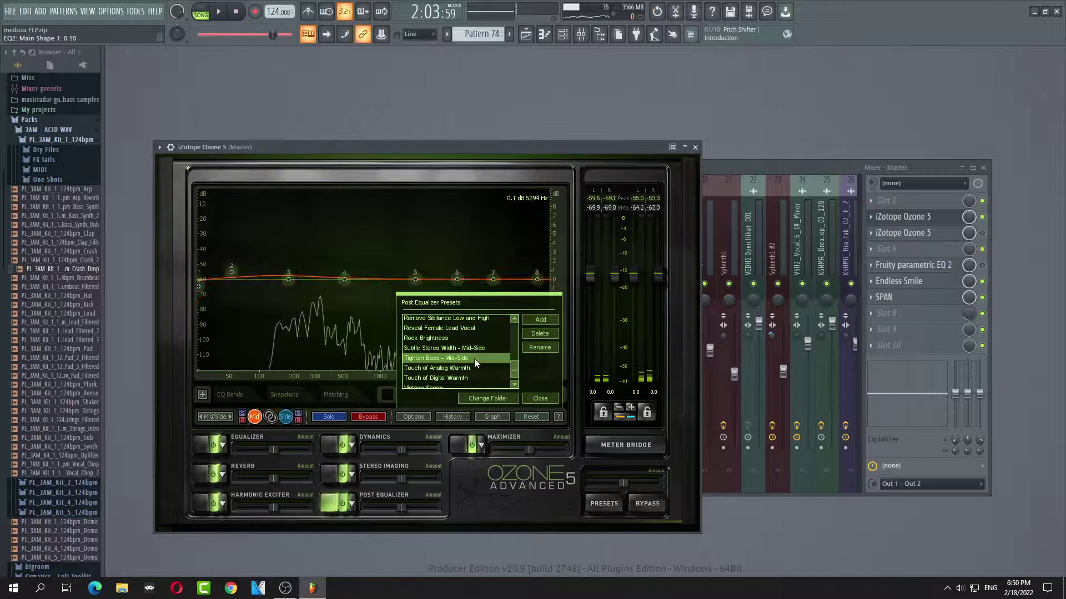
key("space")
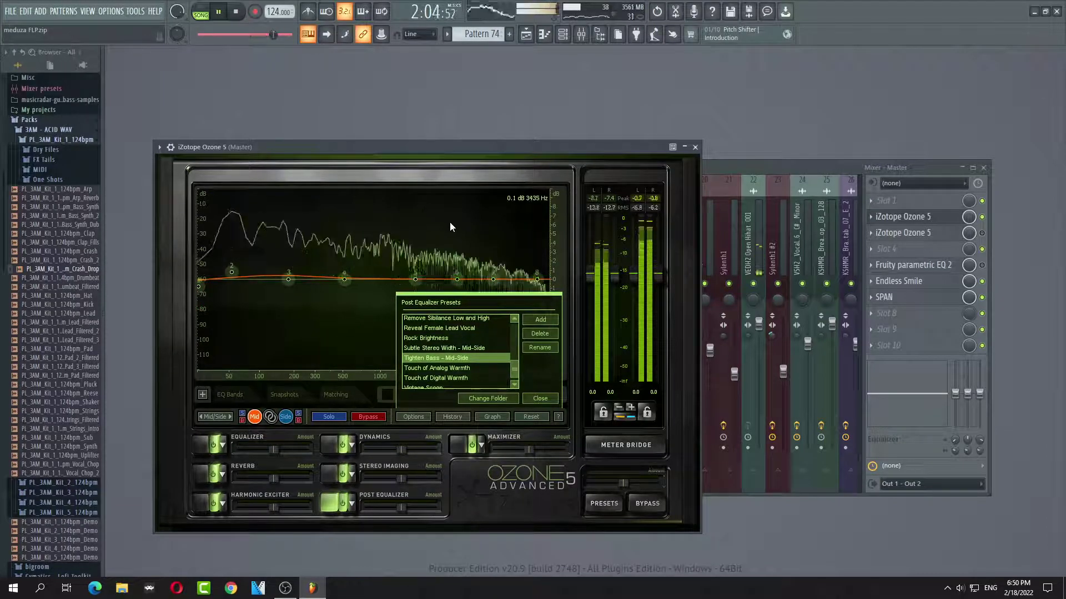
Audition the Post Equalizer presets Touch of Analog Warmth, Vintage Scoop and the surgical version of Remove Sibilance Low and High.
left_click(478, 368)
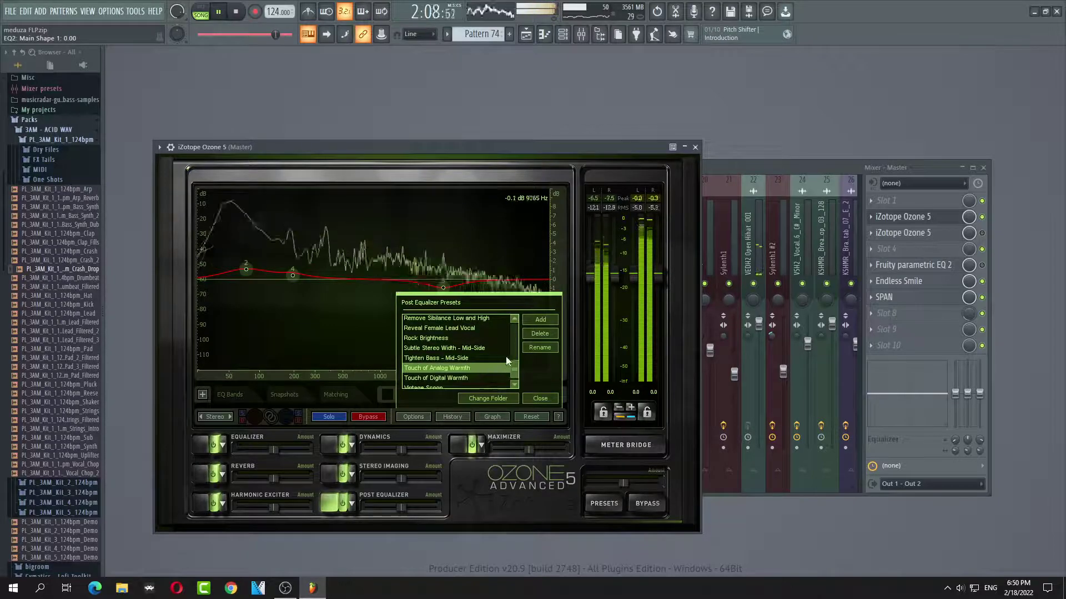
left_click_drag(515, 368, 516, 373)
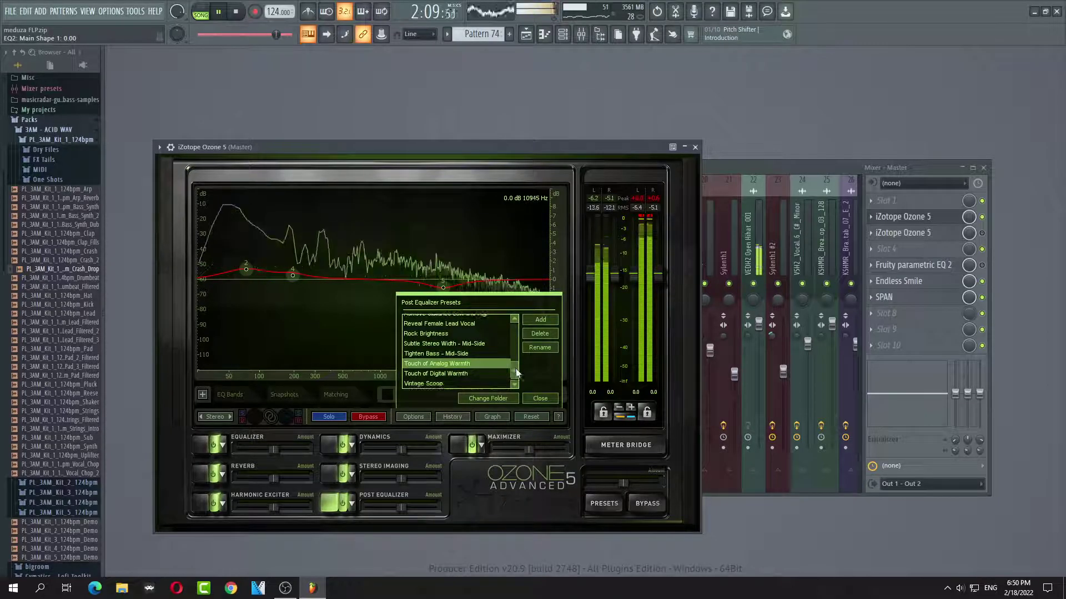
left_click(482, 383)
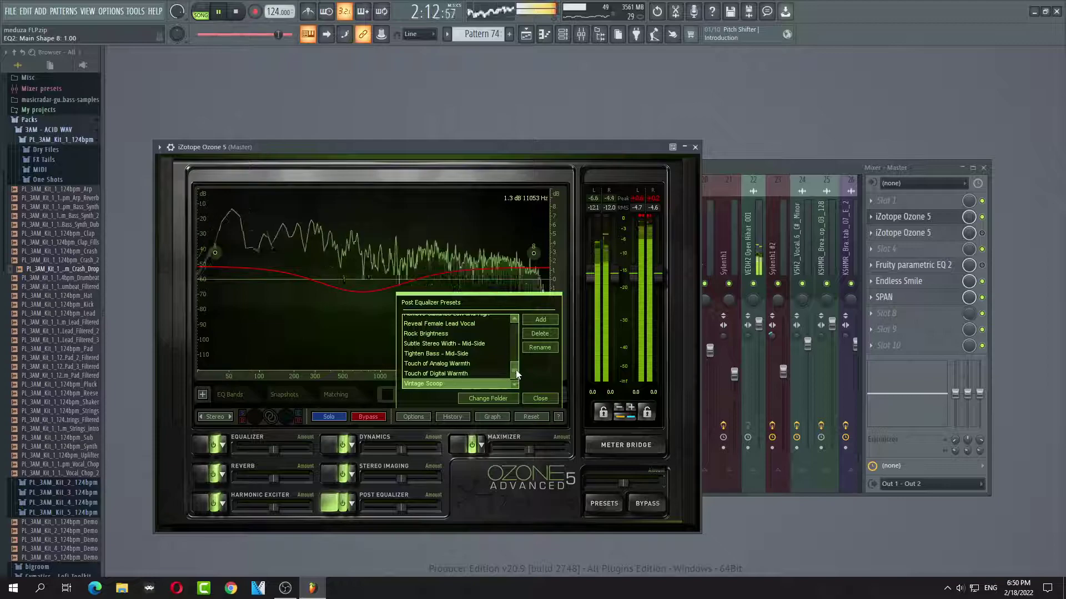
left_click_drag(519, 377, 517, 368)
left_click(500, 330)
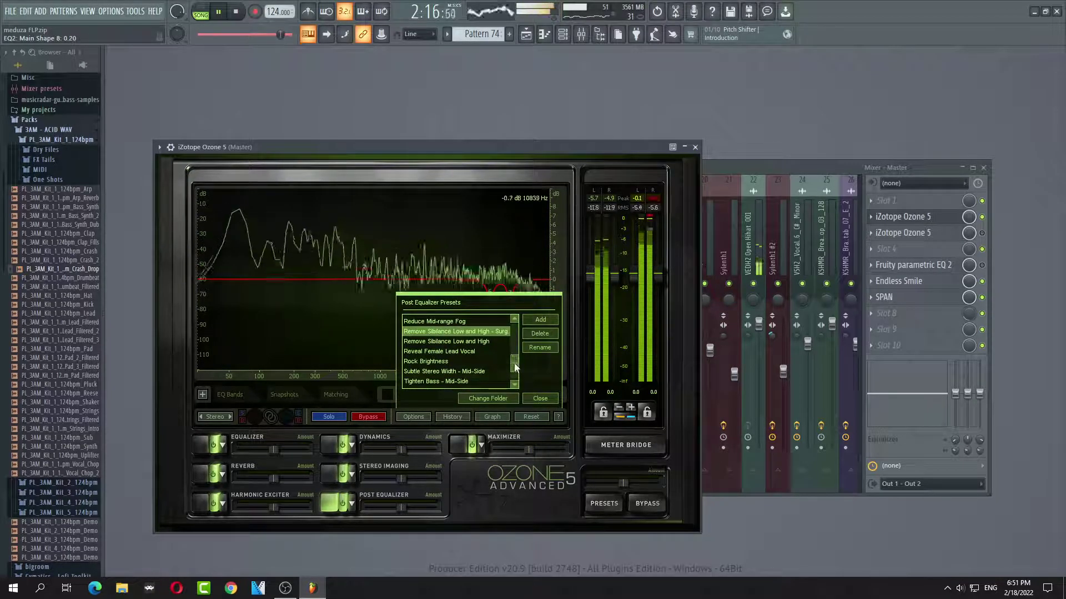
Try the Post Equalizer presets Reduce Mid-range Fog and Pop Sheen, and return to the start of the preset list.
key("Down")
scroll(517, 364, "up", 1)
scroll(517, 364, "up", 1)
key("Up")
key("Up")
scroll(517, 364, "up", 1)
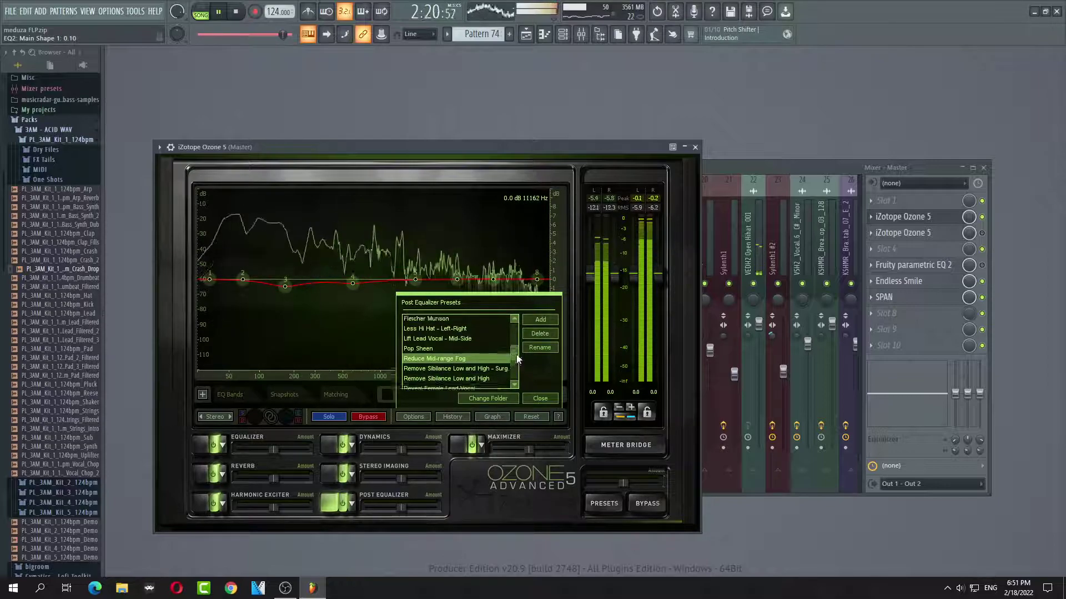
key("Up")
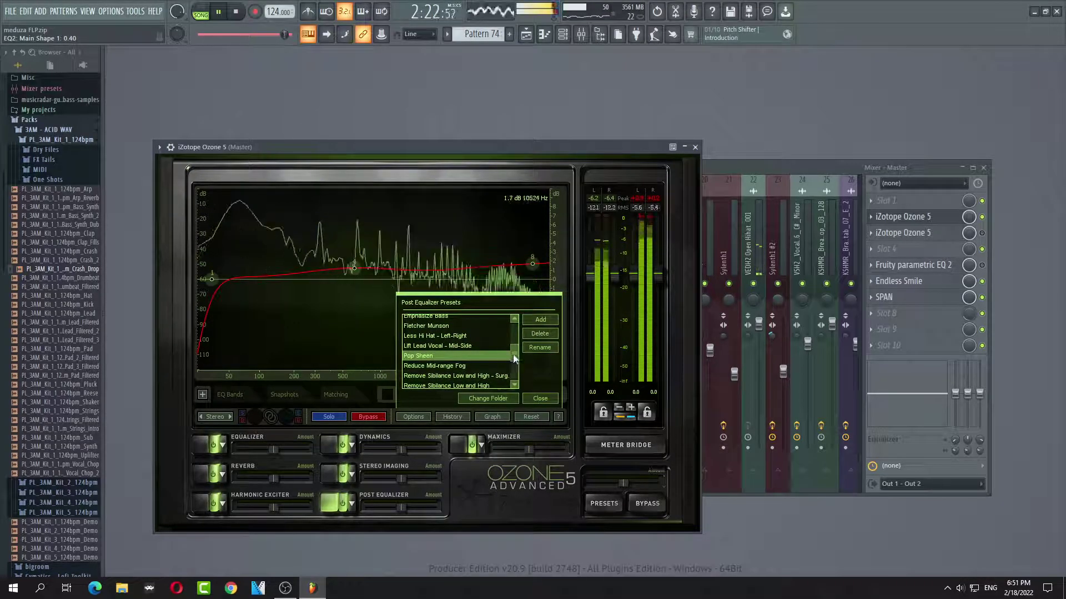
scroll(515, 351, "up", 2)
scroll(515, 351, "up", 5)
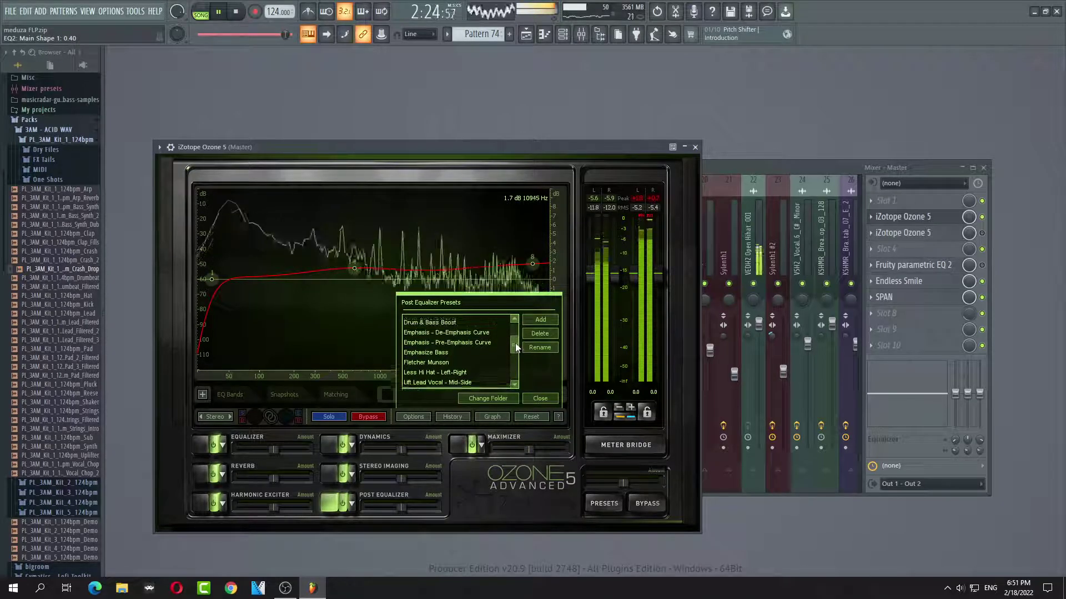
left_click_drag(517, 331, 516, 327)
Compare the song with the Post Equalizer bypassed and active, replaying from about 1:40.
left_click(347, 502)
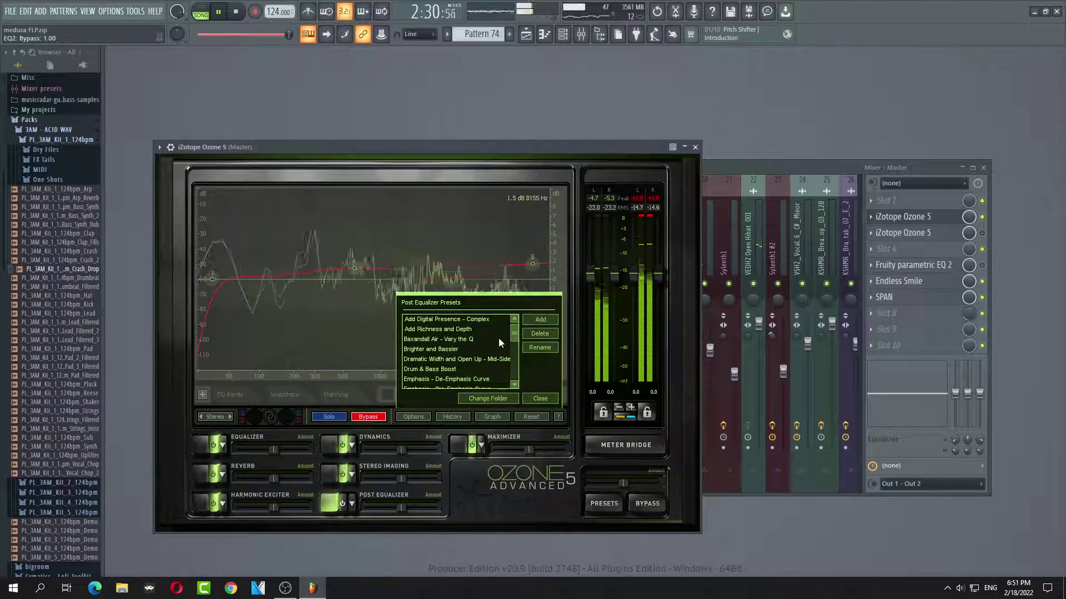
left_click(532, 398)
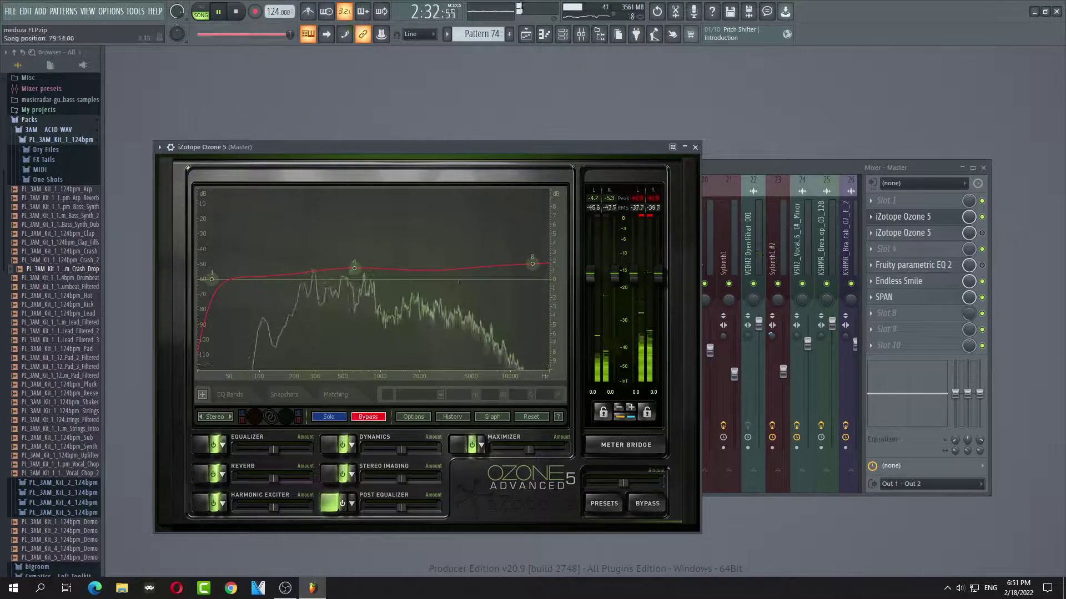
left_click(257, 34)
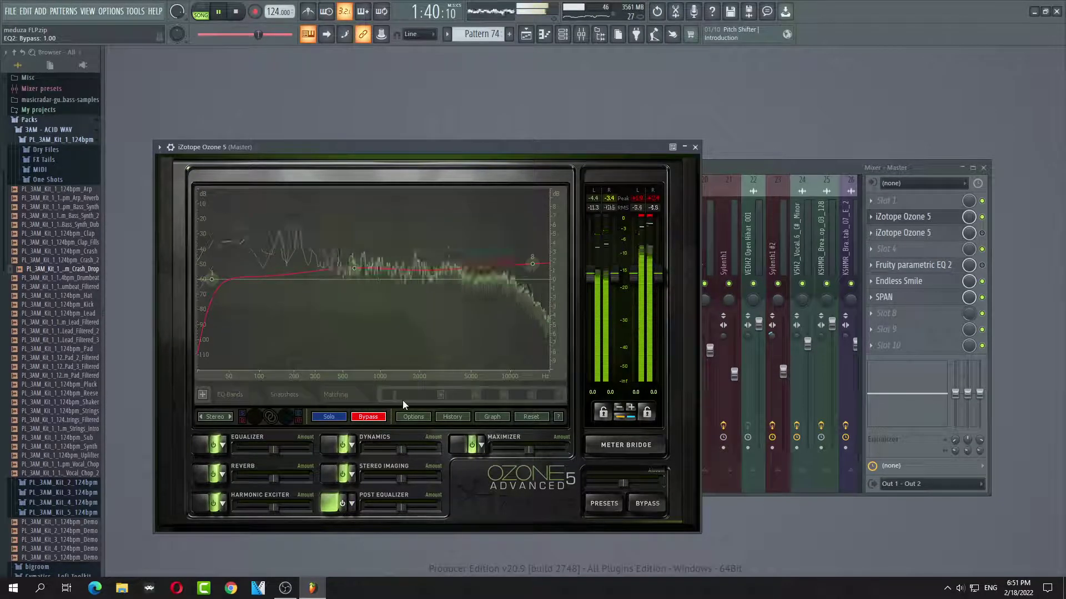
left_click(342, 504)
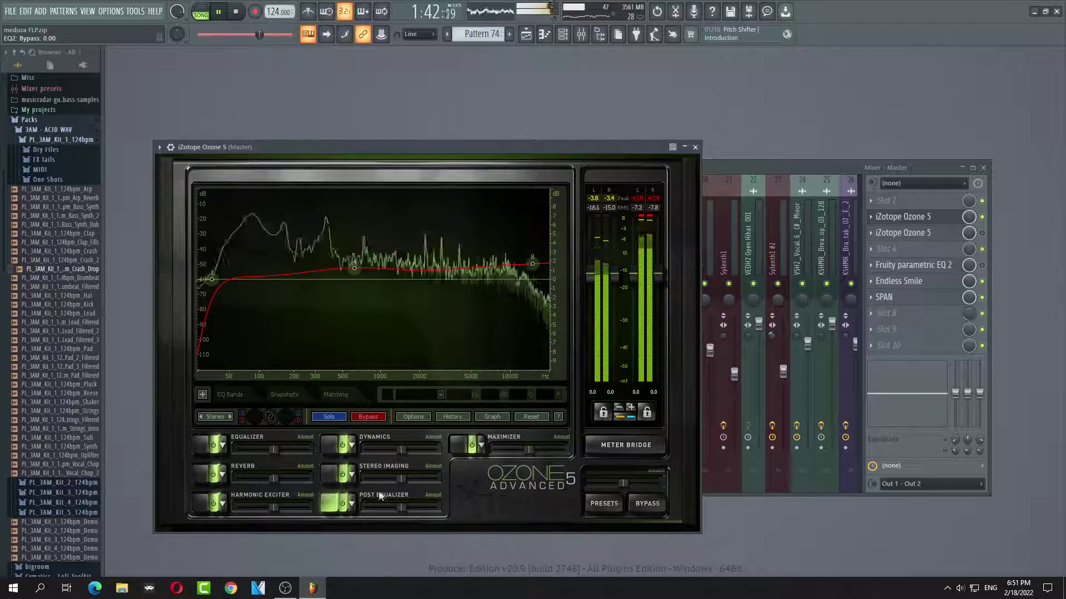
Apply the preset Add Richness and Depth to the Post Equalizer and close the preset list.
left_click(351, 503)
left_click(461, 329)
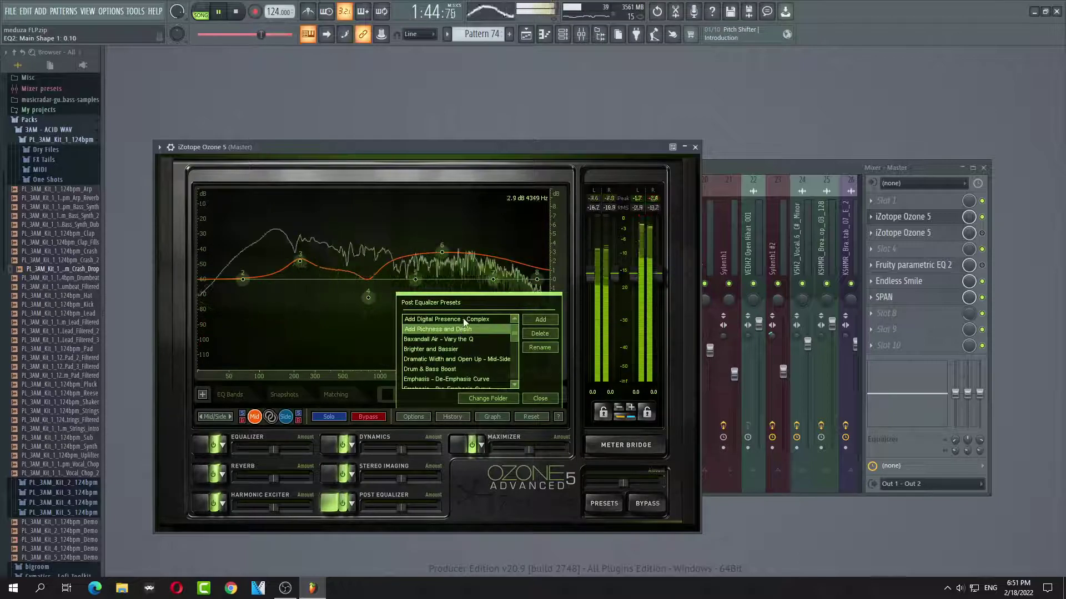
key("Up")
left_click(465, 330)
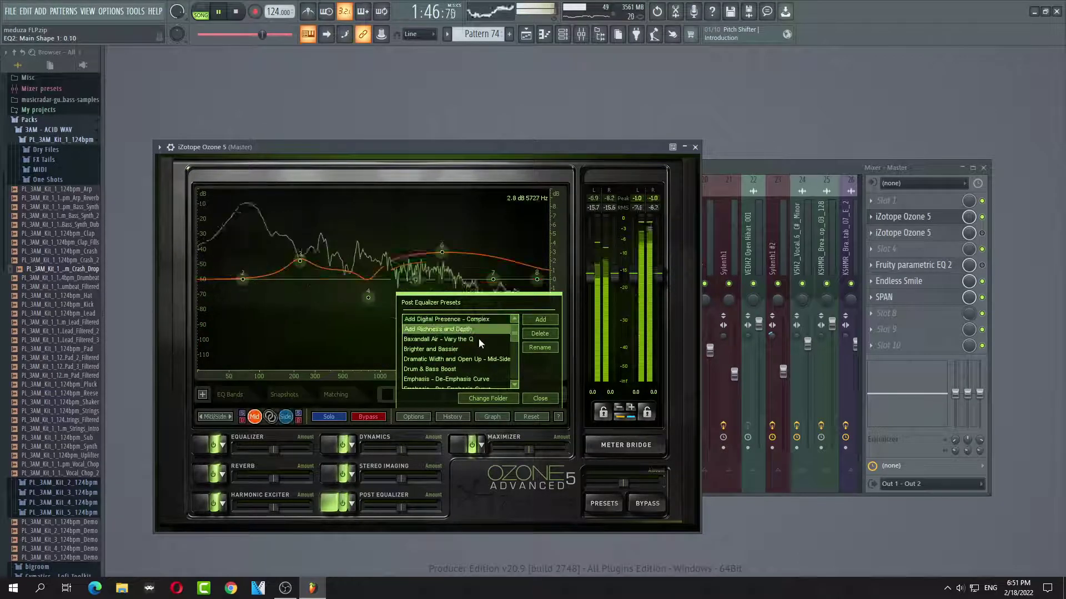
left_click(550, 398)
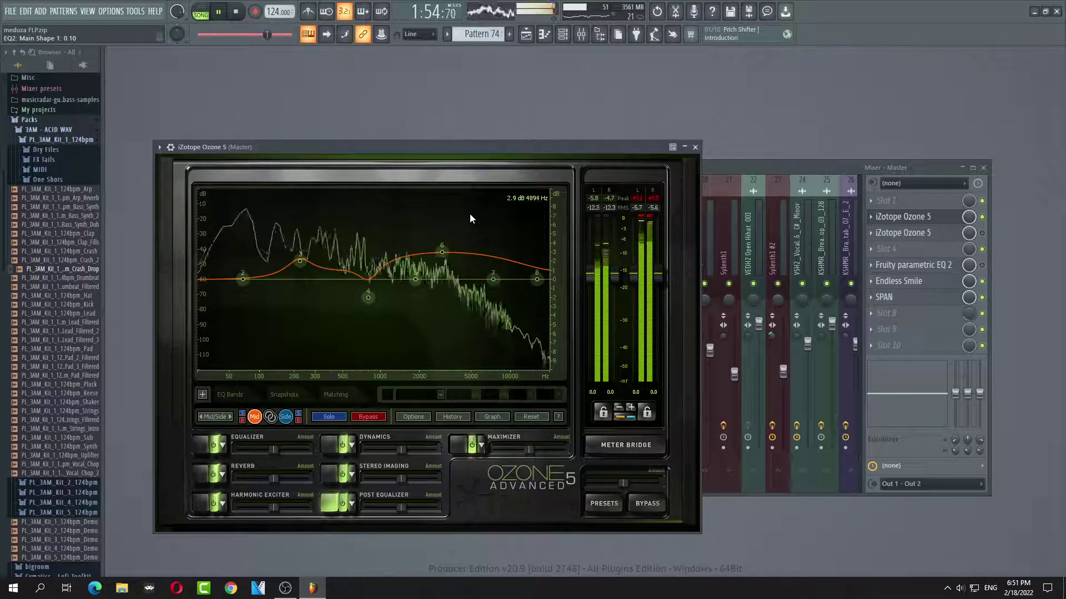
Examine the Post Equalizer's Side and Mid curves alternately while the song plays.
left_click(285, 417)
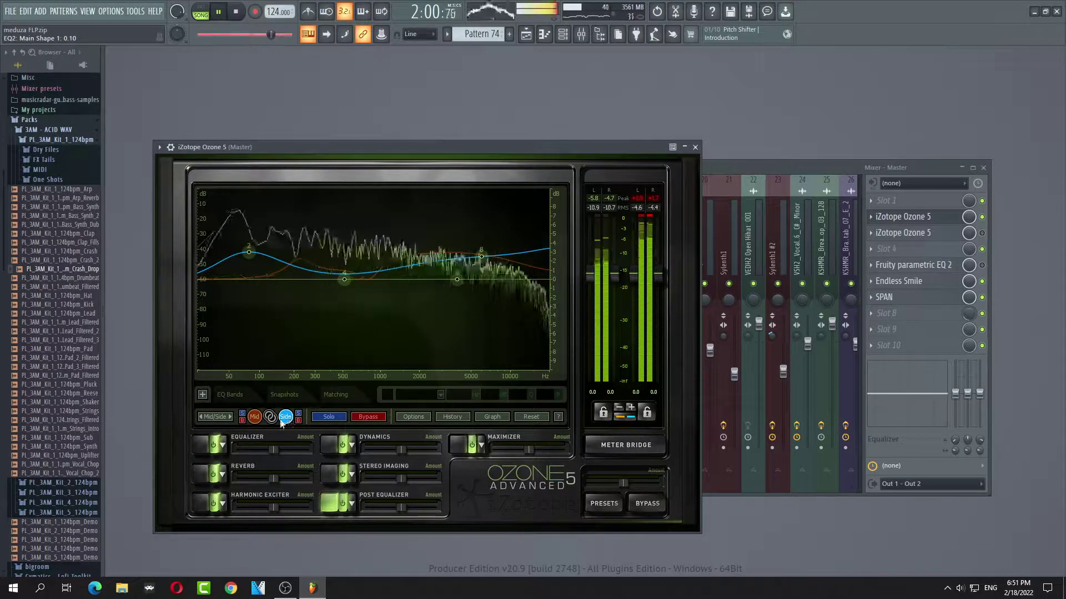
left_click(254, 417)
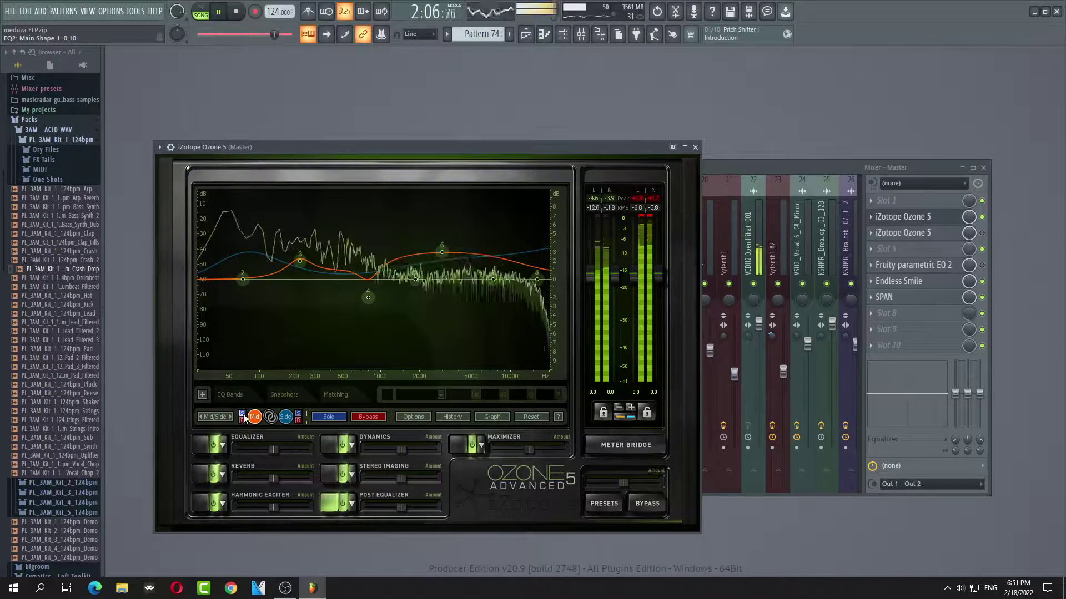
left_click(286, 417)
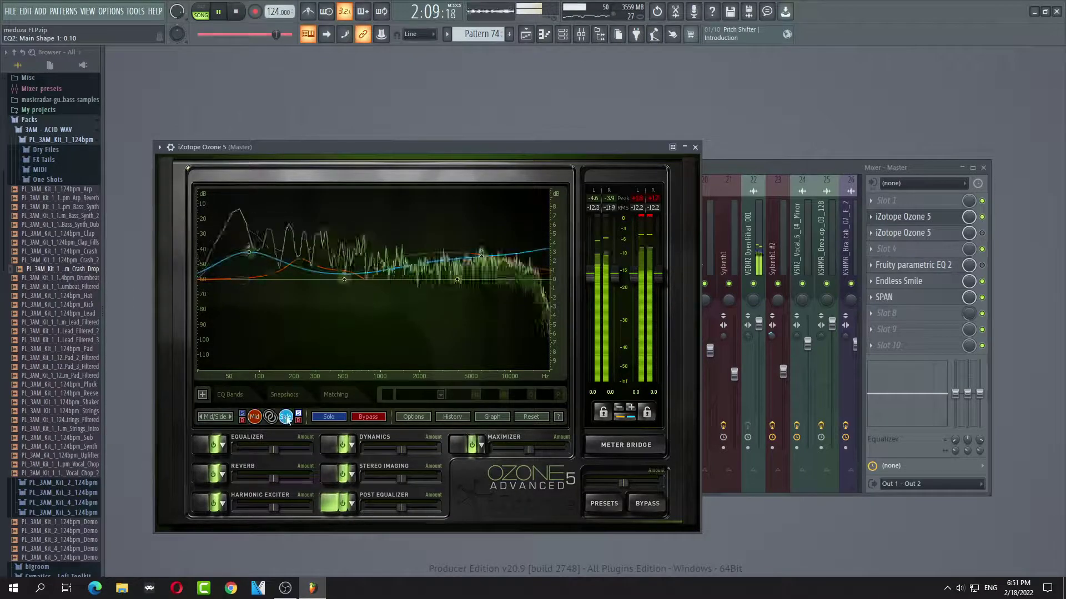
left_click(256, 419)
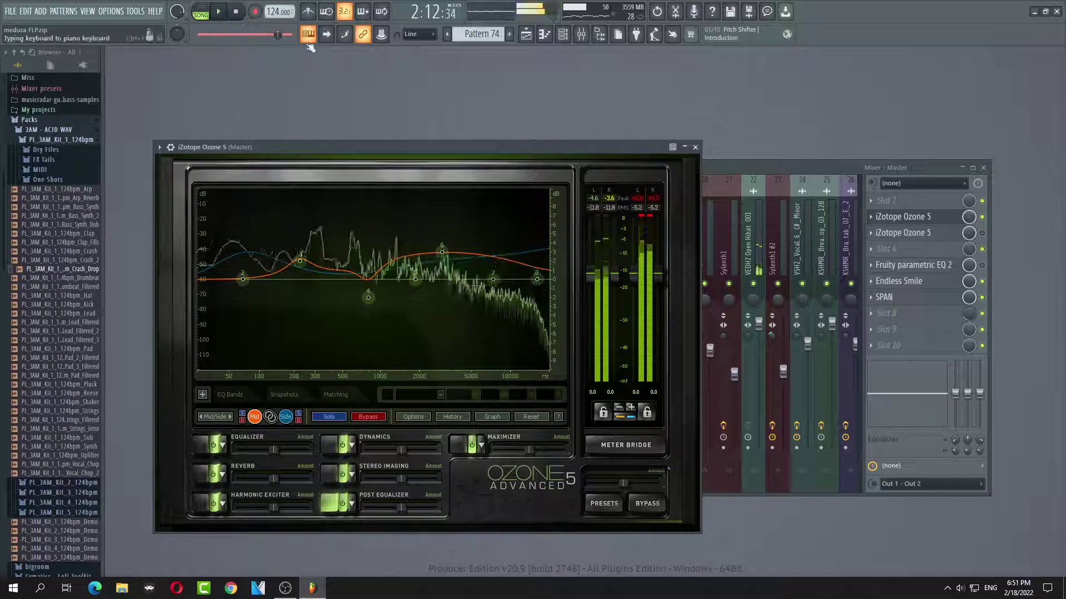